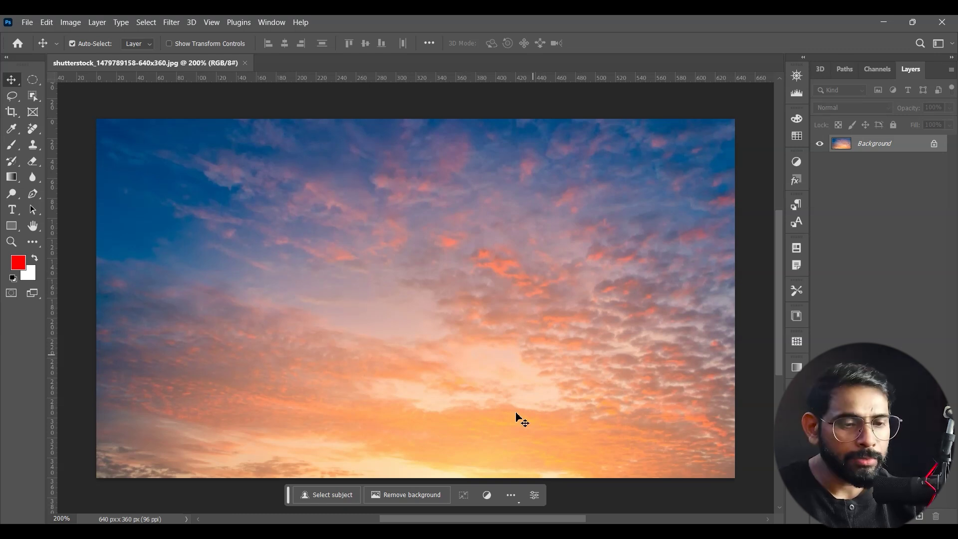
Step: Bring the mountain photo forward as a floating window above the sunset sky image
mouse_move(535, 531)
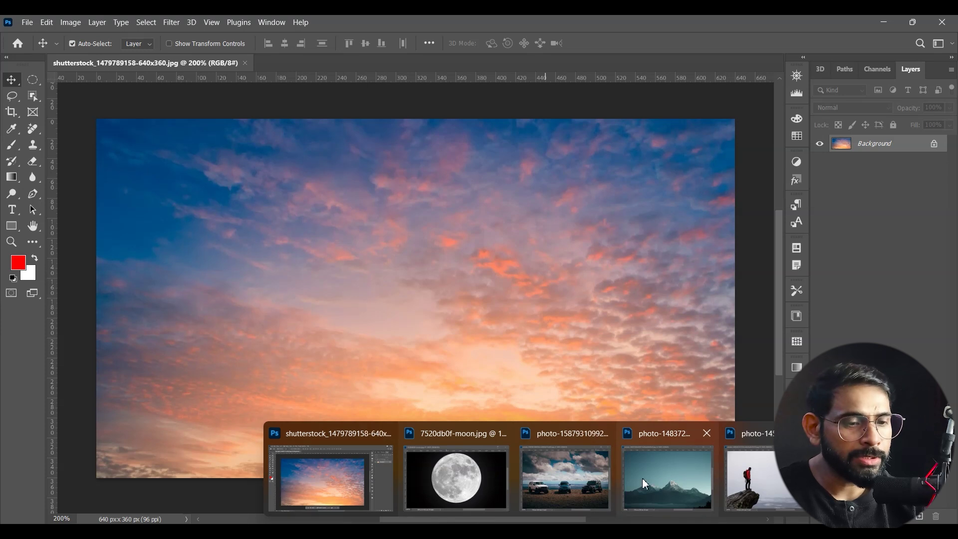
click(679, 488)
Step: Select the mountains and foreground in the mountain photo with the Quick Selection Tool
drag(495, 157, 354, 122)
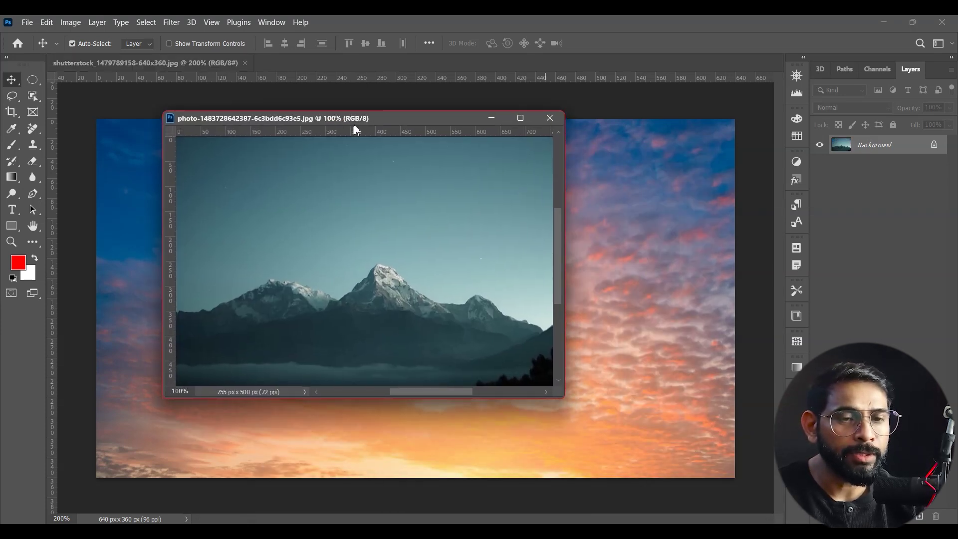
drag(560, 394, 718, 473)
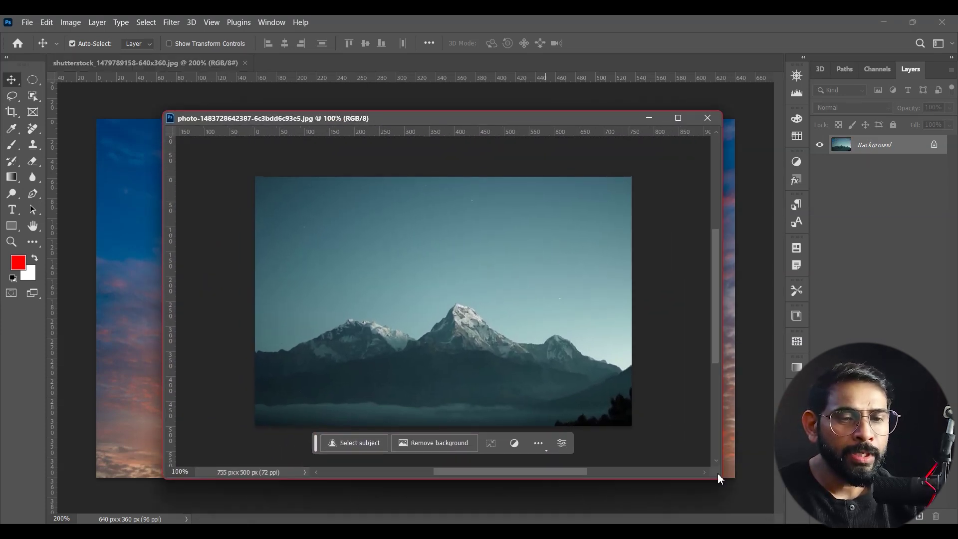
drag(453, 127, 369, 100)
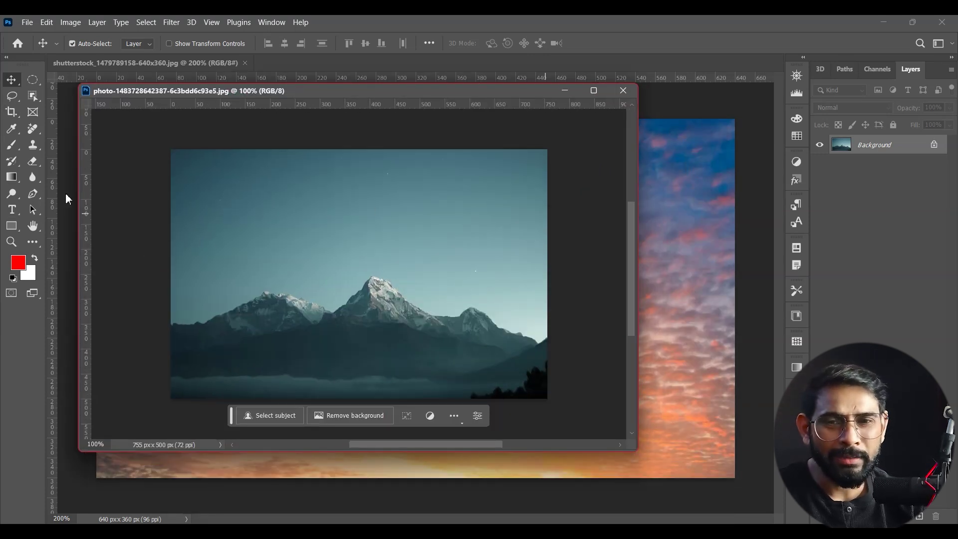
click(36, 88)
click(32, 95)
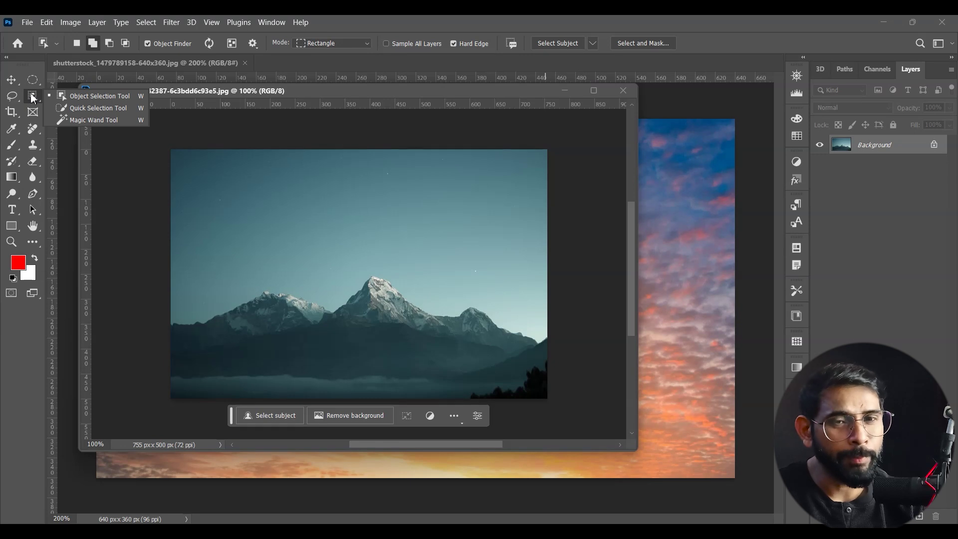
click(95, 107)
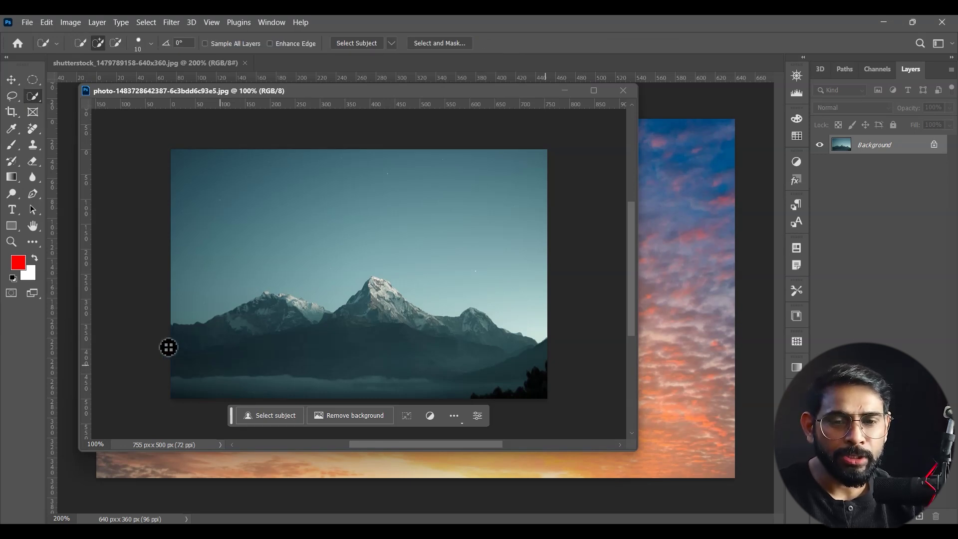
drag(275, 329, 293, 327)
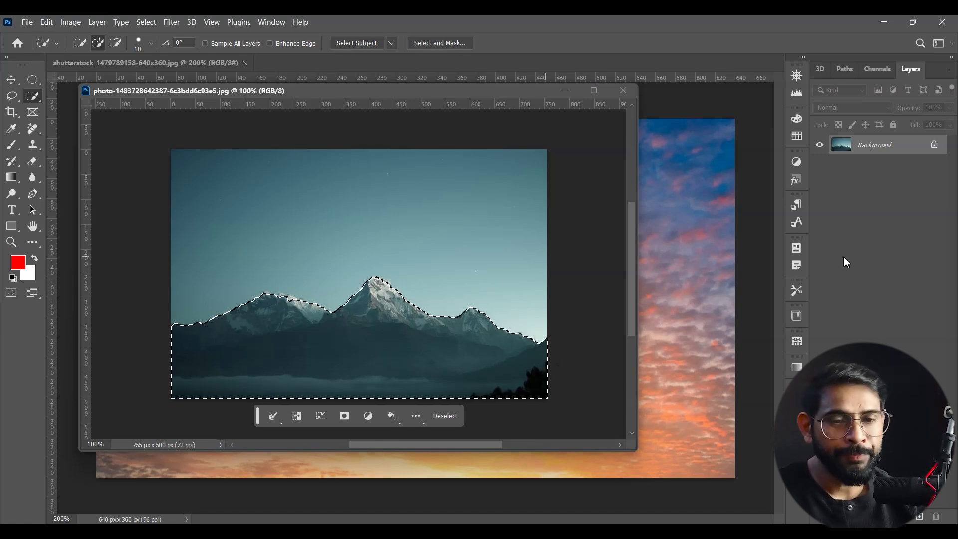
Step: Copy the selected mountains to Layer 1 and drag it into the sunset sky document
key(ctrl+j)
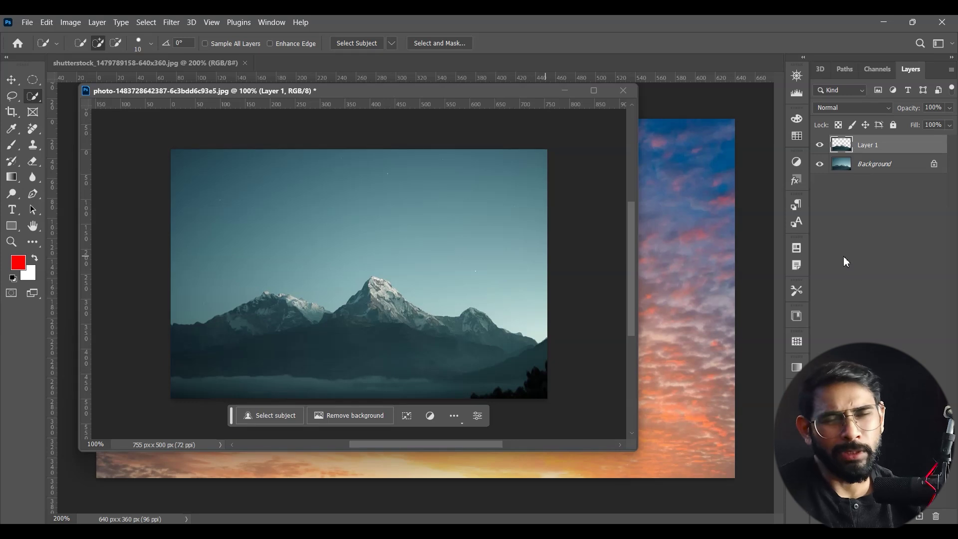
key(v)
drag(296, 93, 730, 168)
mouse_move(748, 324)
mouse_down()
mouse_move(410, 311)
mouse_move(432, 396)
mouse_up()
drag(908, 158, 620, 109)
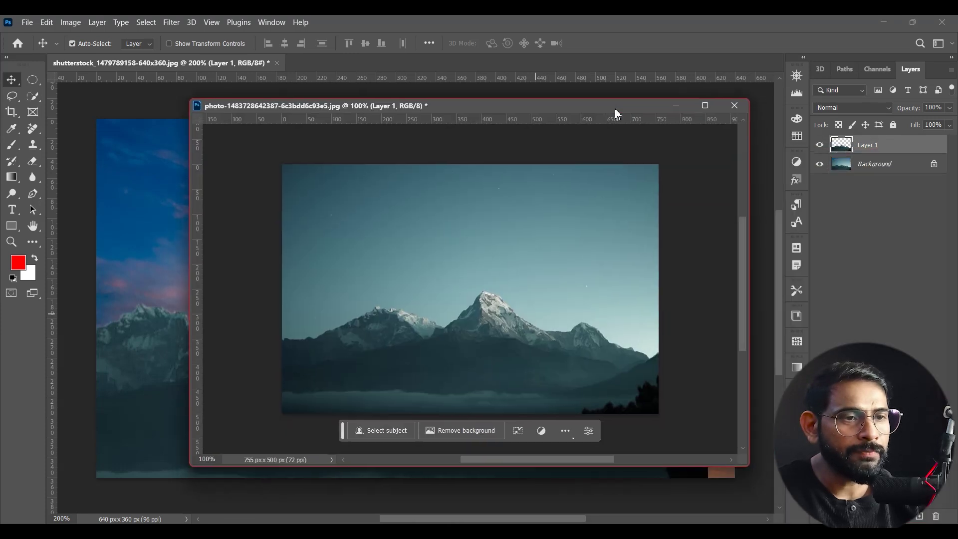
click(734, 105)
Step: Discard the mountain photo, then scale the mountain layer to about 91.7% along the sky's bottom
click(492, 230)
drag(381, 324, 473, 310)
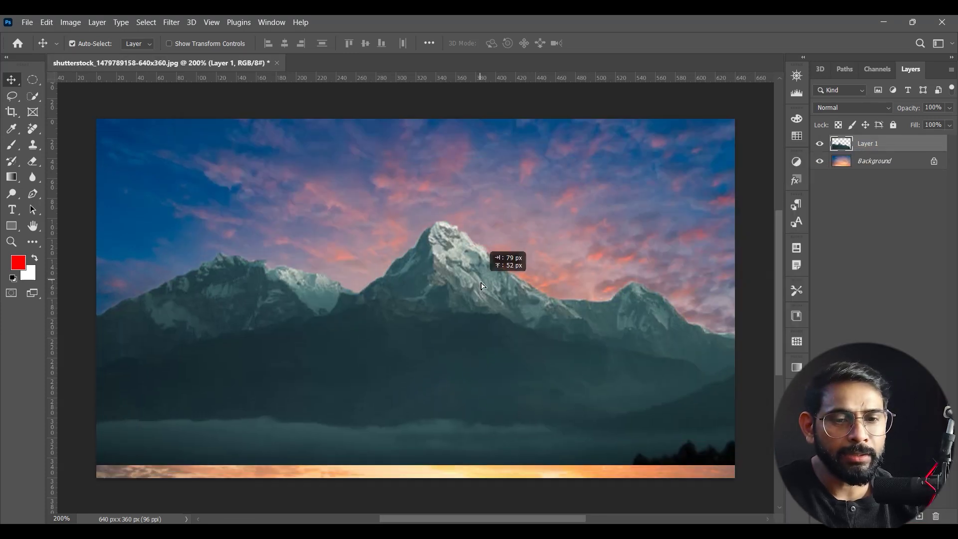
key(ctrl+t)
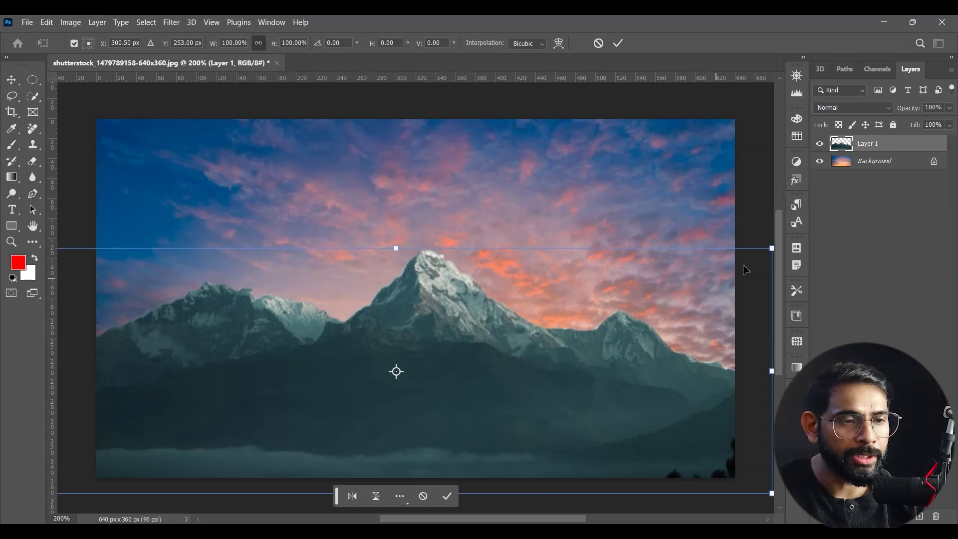
drag(771, 248, 652, 327)
drag(541, 329, 464, 329)
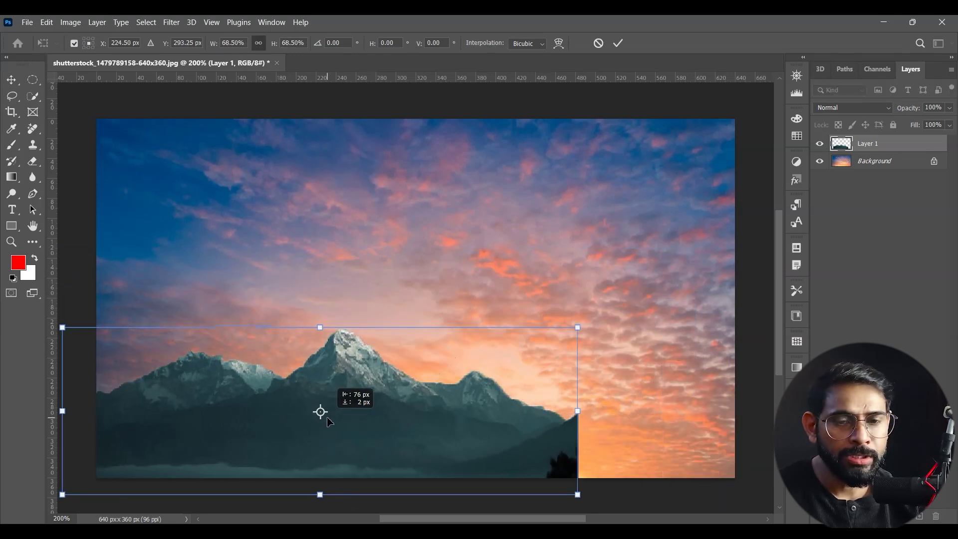
drag(577, 328, 754, 269)
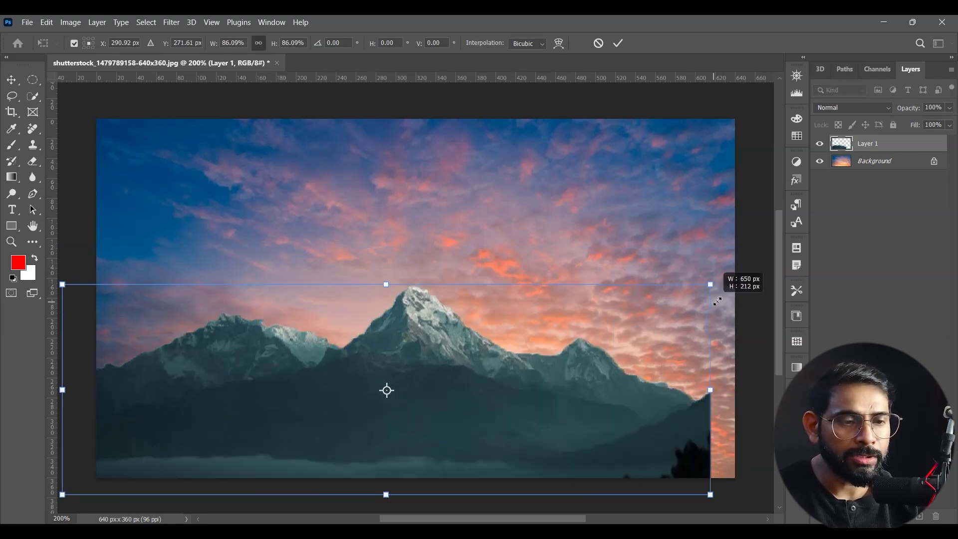
mouse_move(438, 411)
mouse_down()
mouse_move(441, 394)
mouse_move(432, 409)
mouse_up()
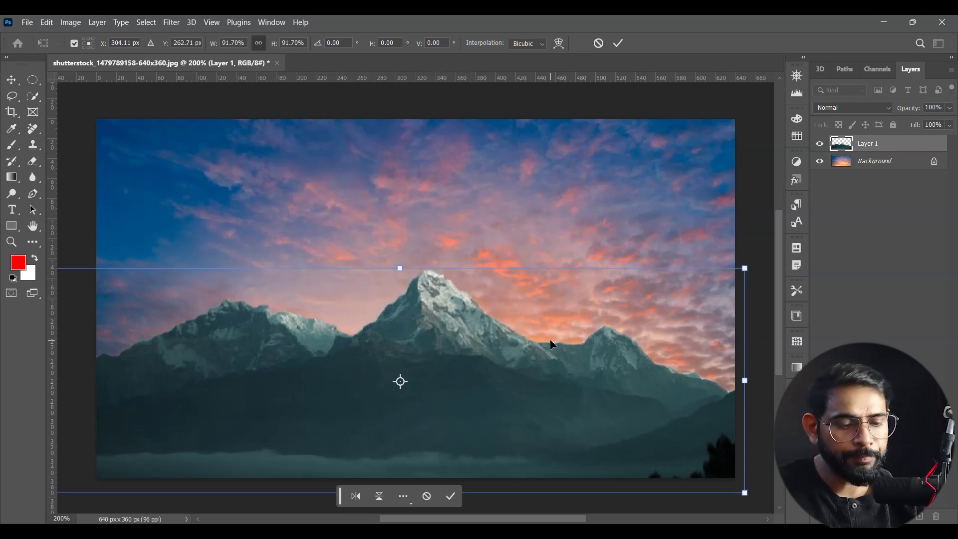
key(Return)
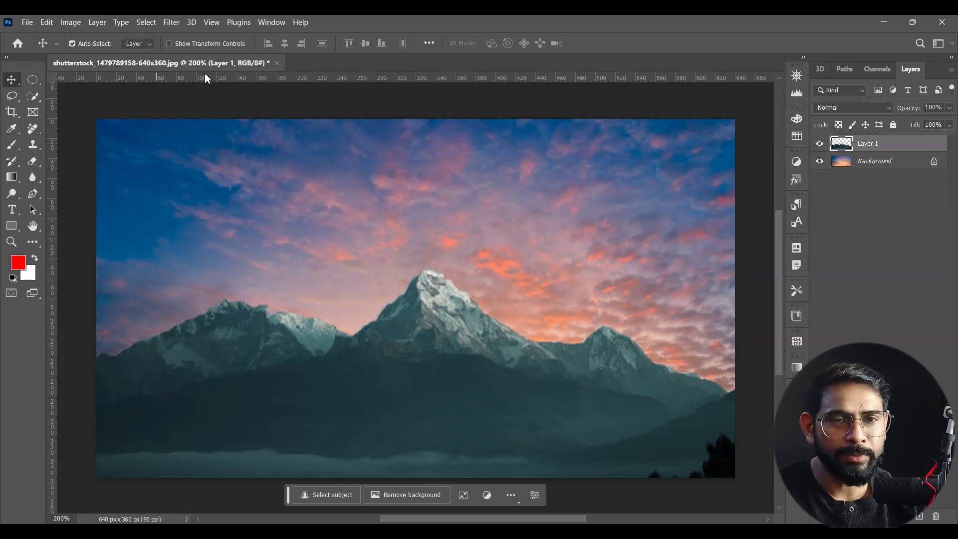
mouse_move(544, 531)
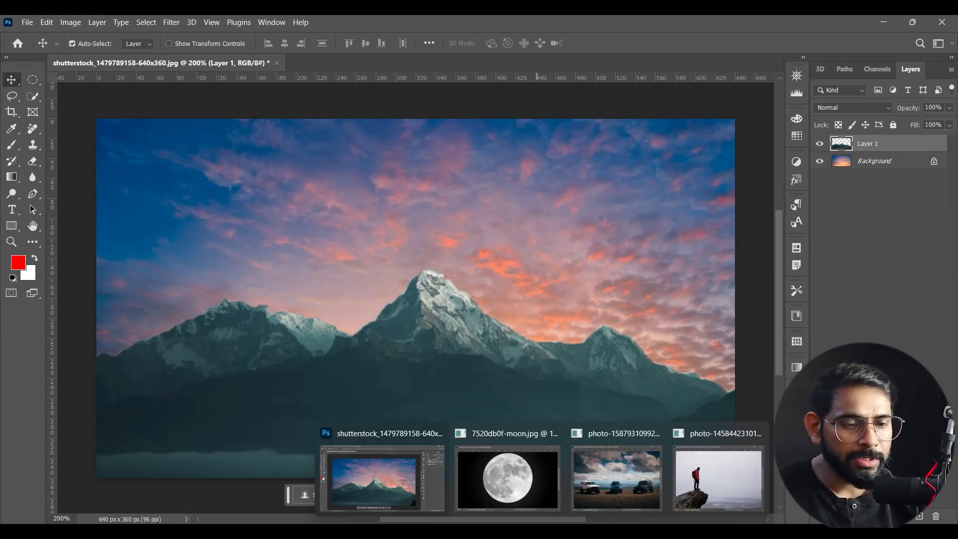
Step: Dock the off-road vehicles photo as a second document tab and zoom it to 200%
click(618, 505)
drag(498, 136, 478, 128)
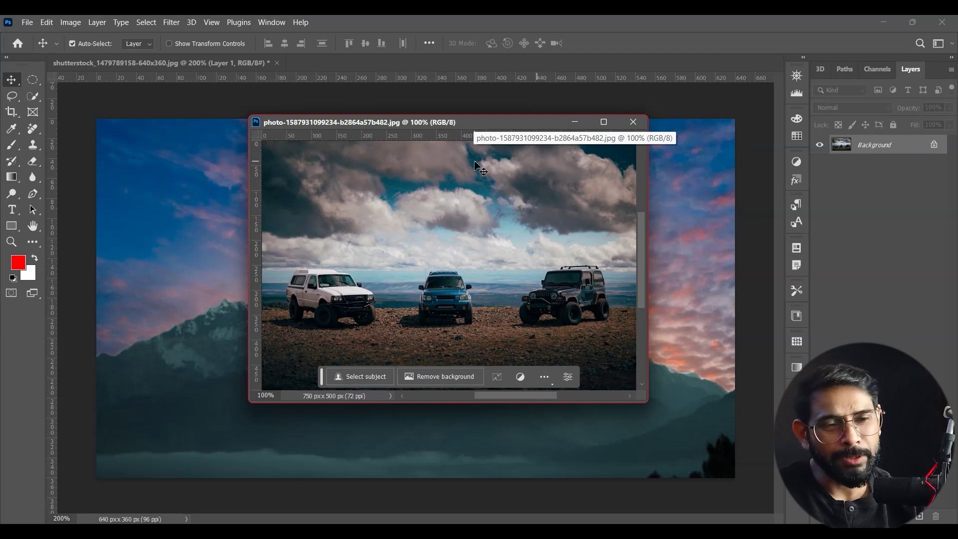
drag(348, 125, 337, 76)
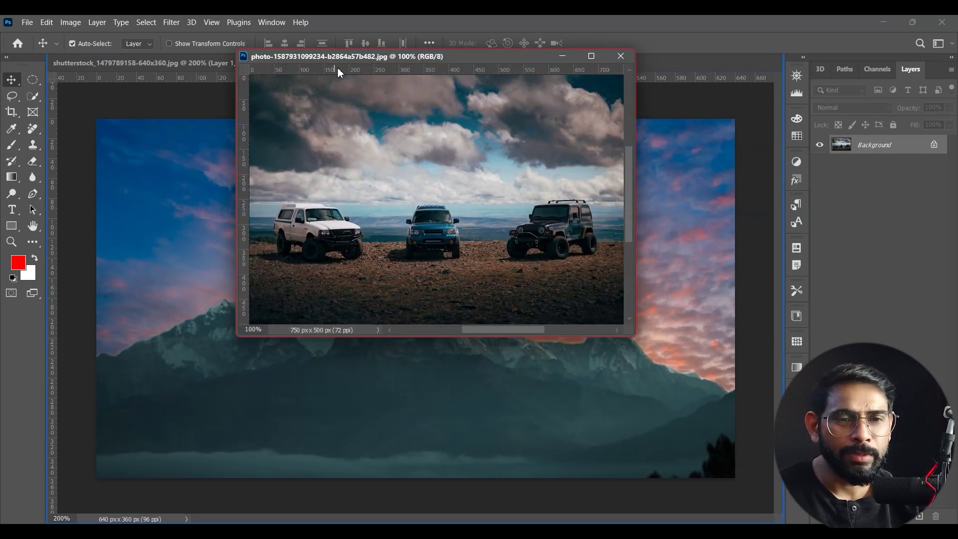
drag(337, 76, 309, 155)
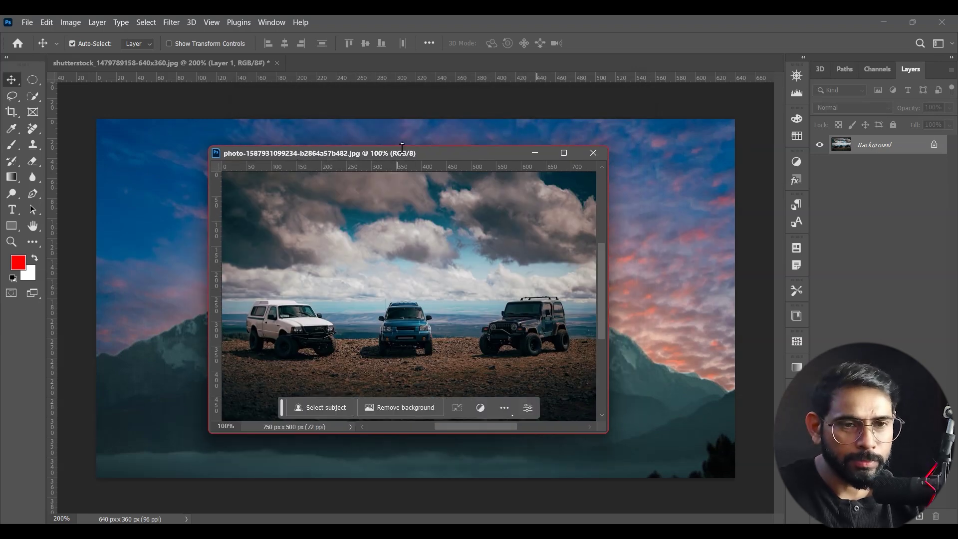
drag(409, 159, 408, 75)
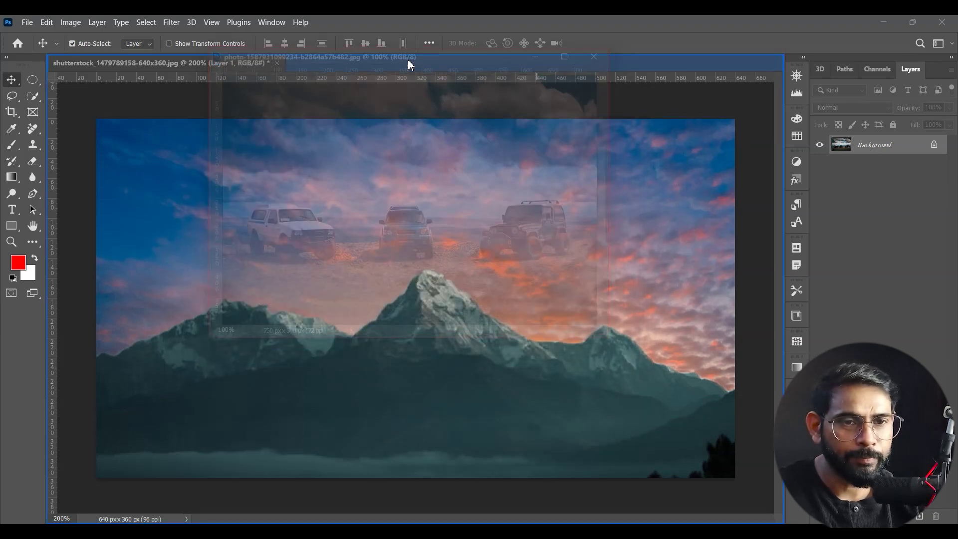
key(ctrl+plus)
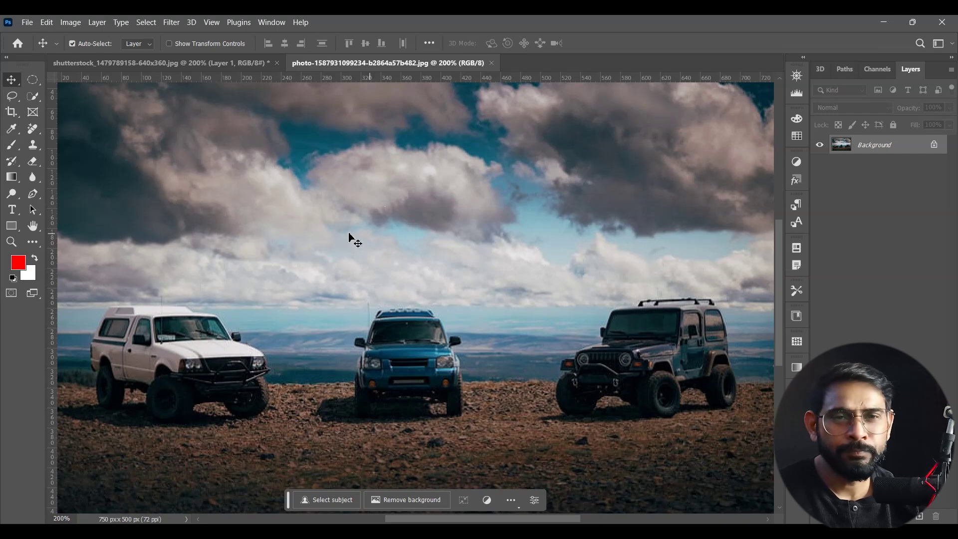
Step: Auto-select the sky in the vehicles photo and set the Polygonal Lasso to subtract
click(145, 22)
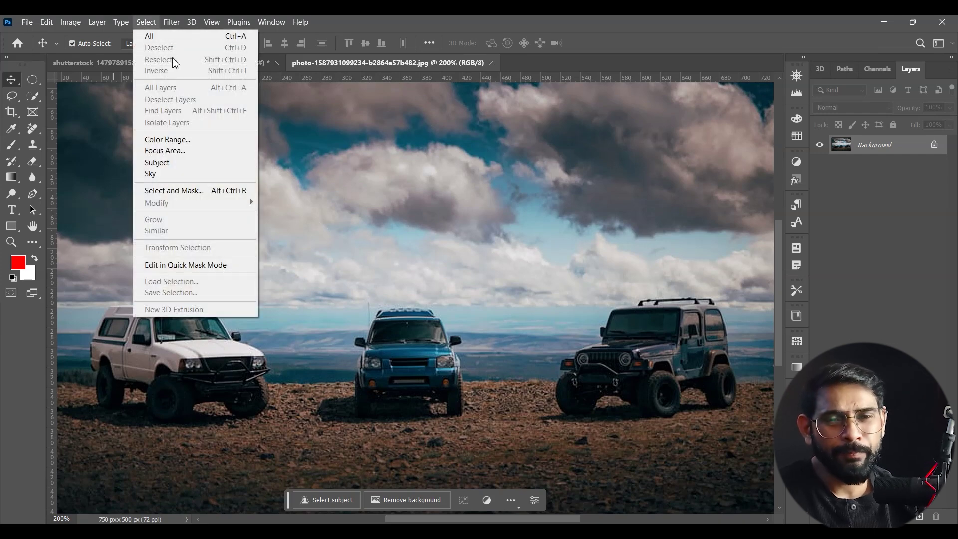
click(172, 174)
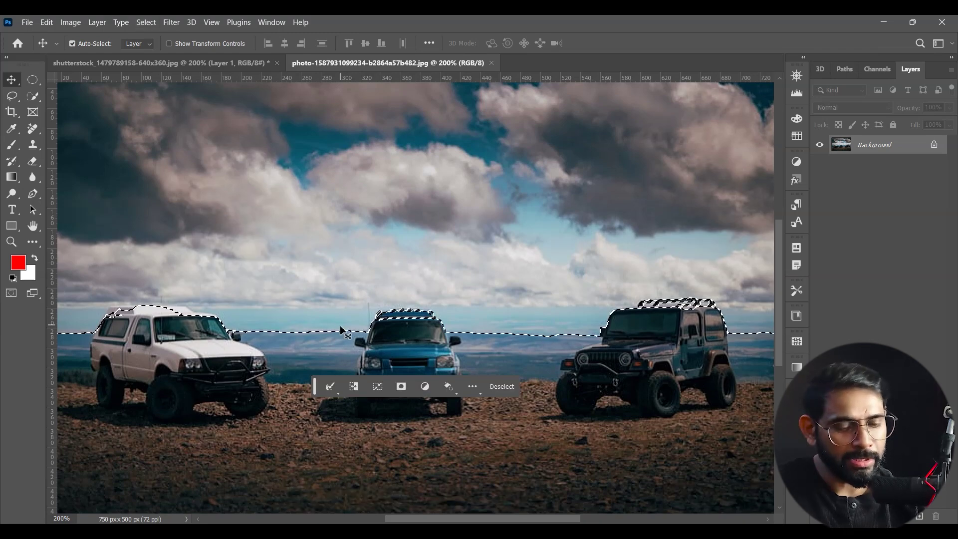
scroll(342, 330, up, 1)
key(shift+l)
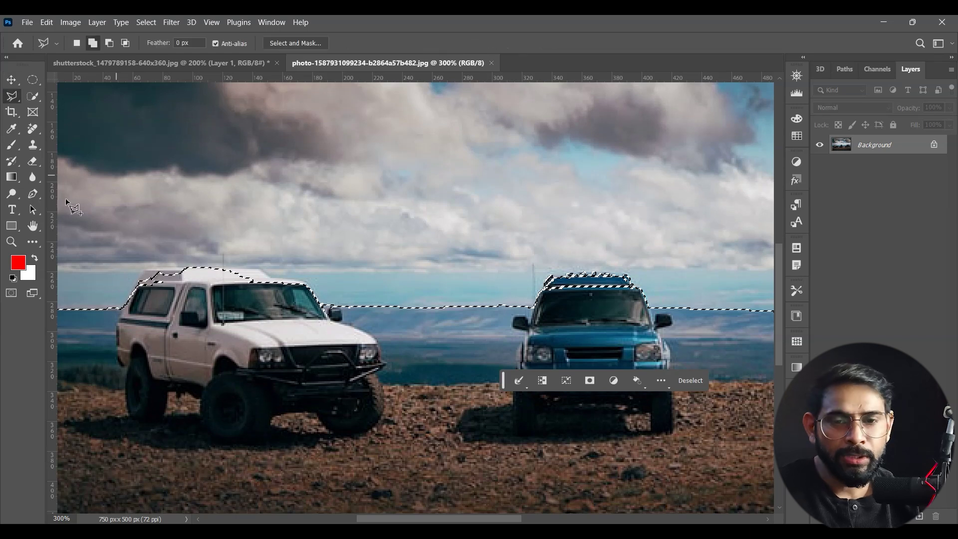
click(109, 43)
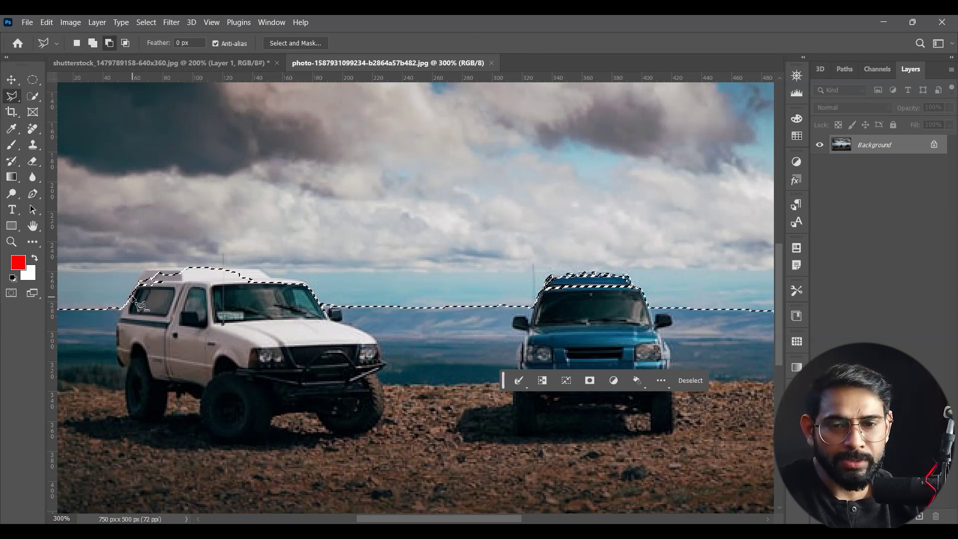
Step: Subtract the white truck's cap and the blue SUV's roof from the sky selection
click(143, 280)
click(145, 270)
click(183, 269)
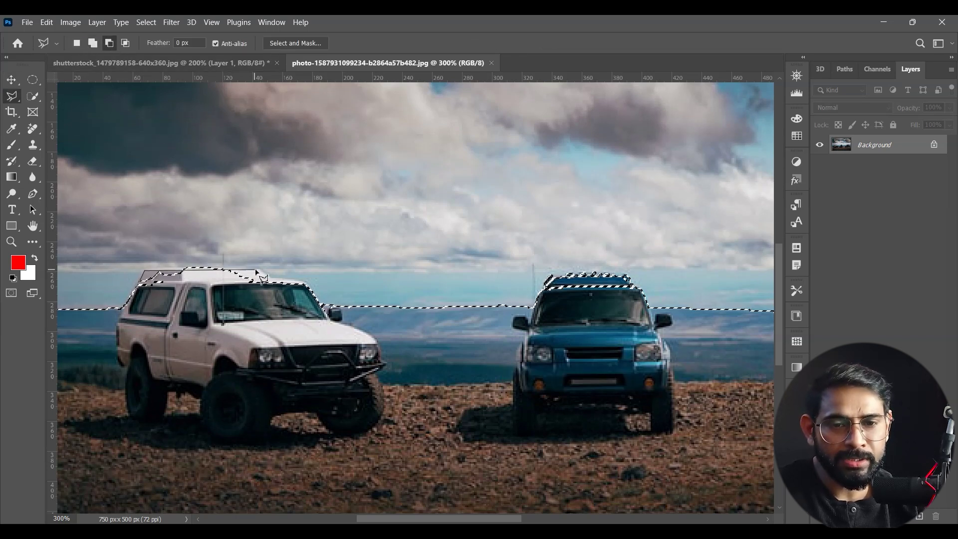
click(301, 283)
click(310, 333)
double_click(276, 344)
scroll(539, 267, right, 3)
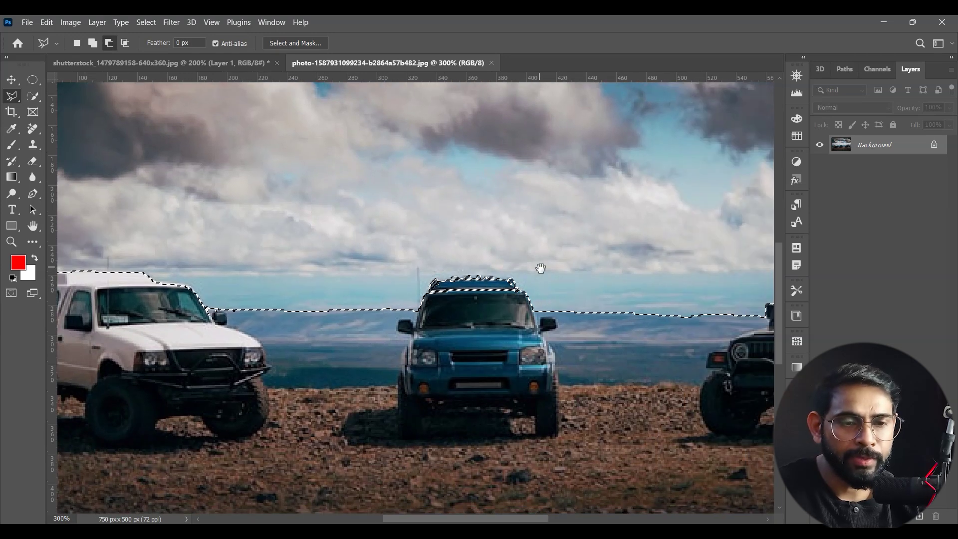
click(422, 311)
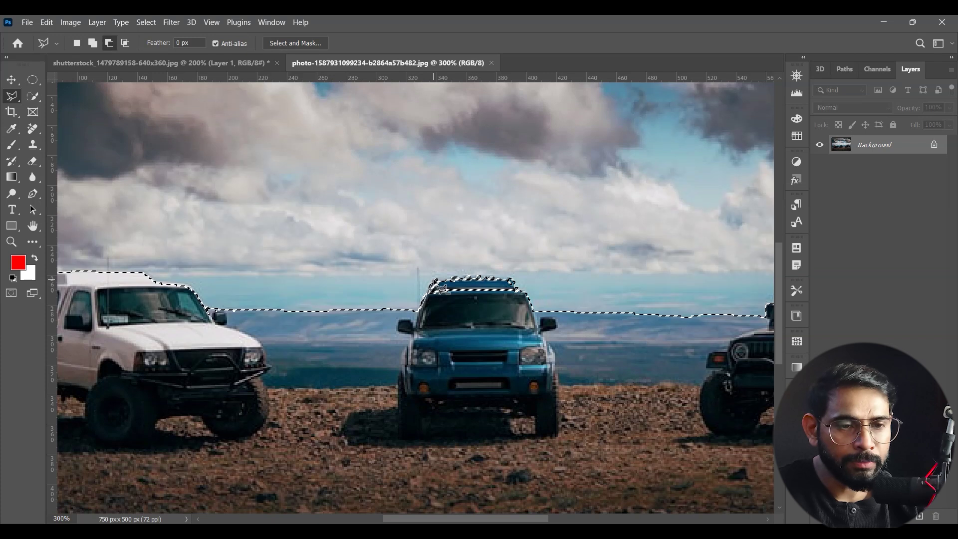
click(519, 285)
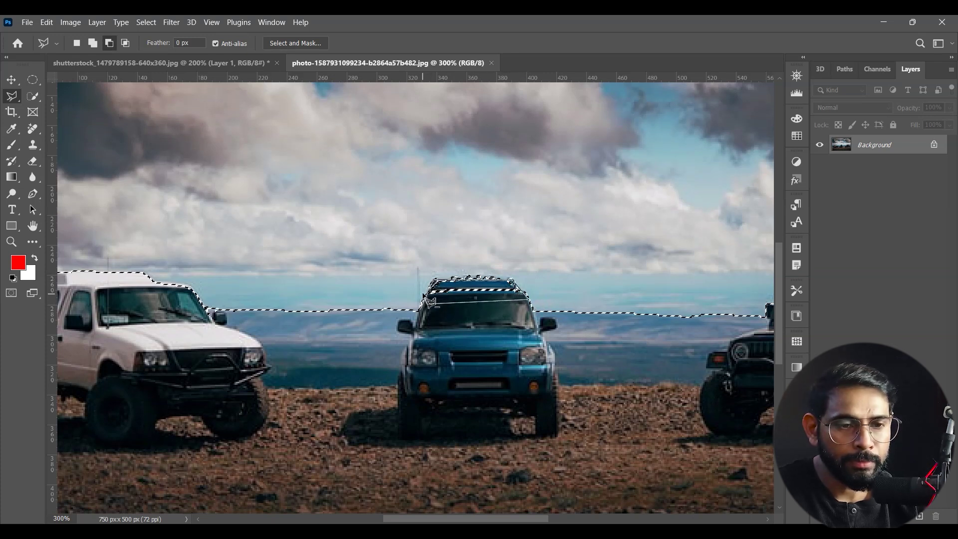
click(422, 310)
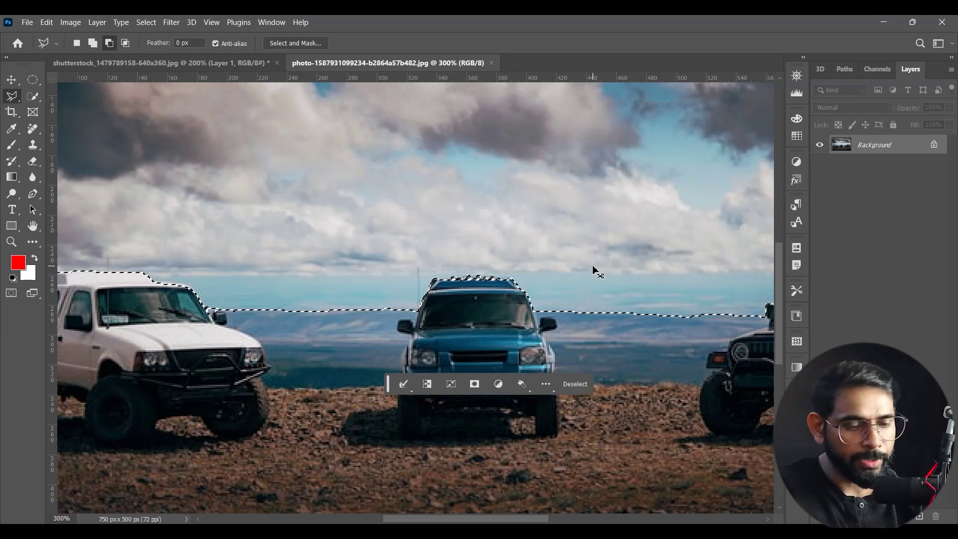
Step: Invert the selection to the vehicles and rocky ground and copy it to a new layer
key(ctrl+minus)
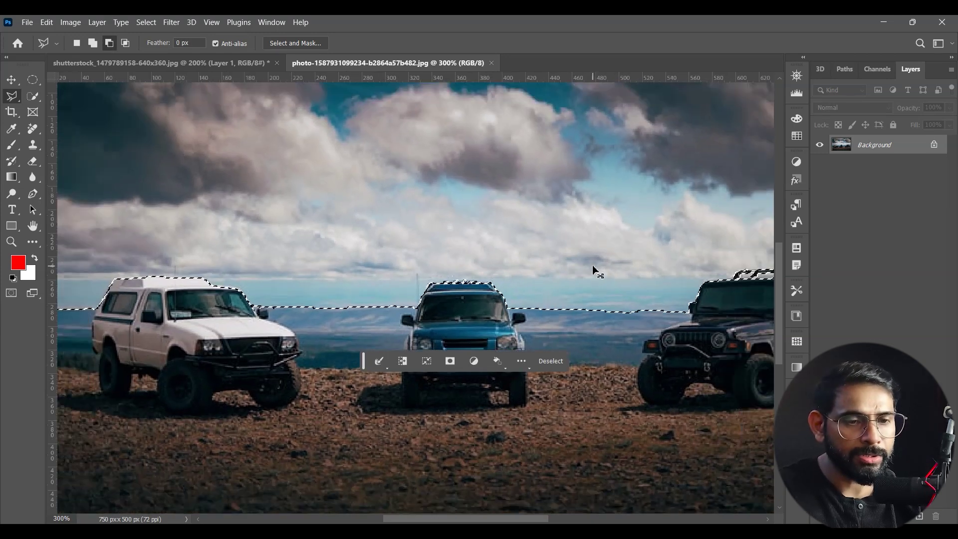
key(ctrl+minus)
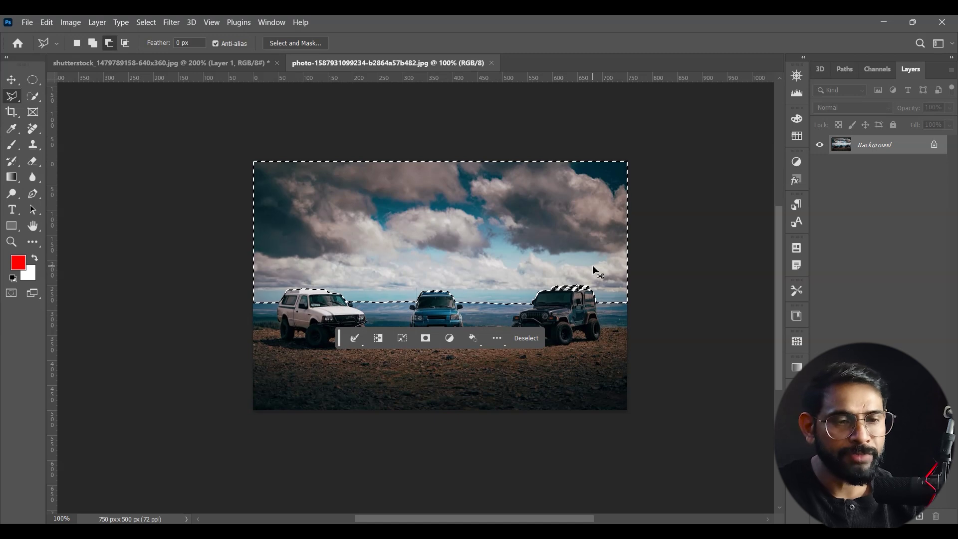
key(ctrl+shift+i)
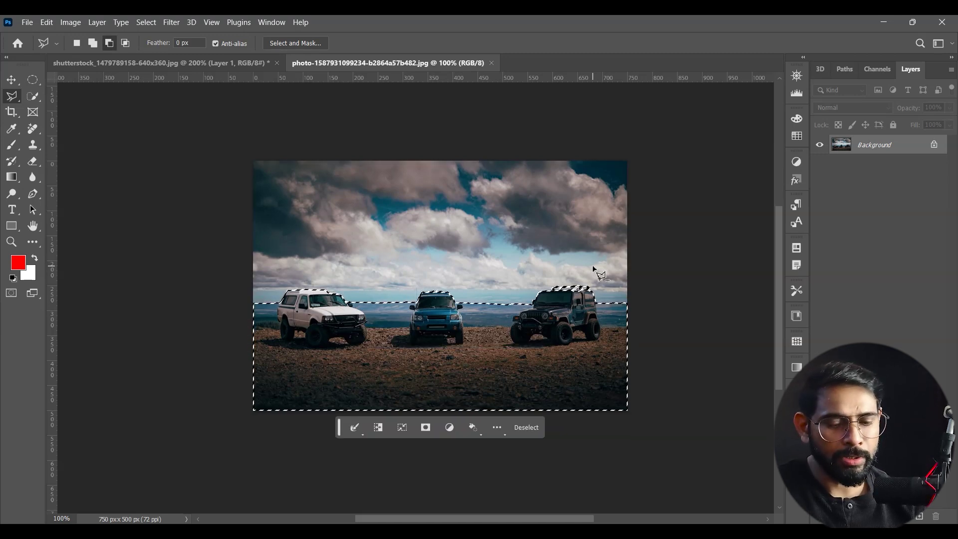
key(ctrl+j)
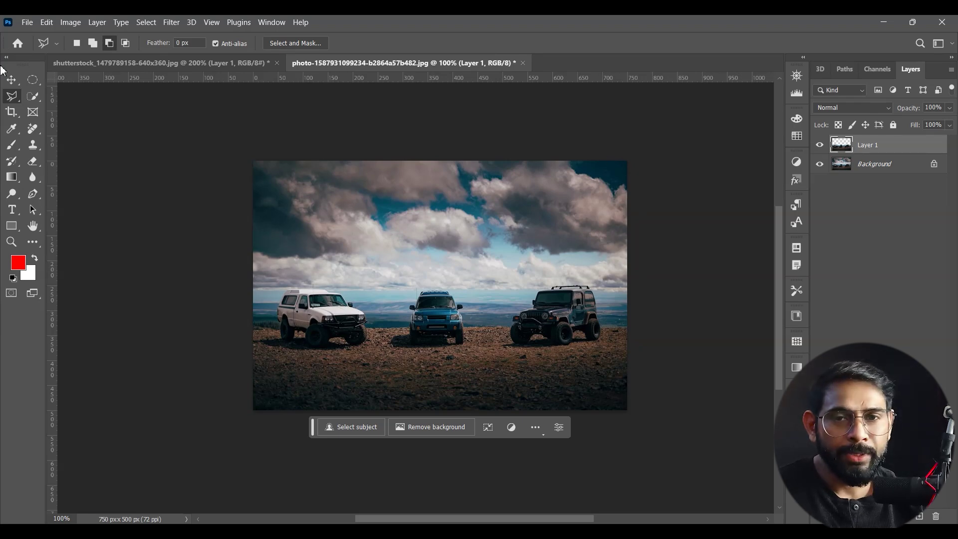
Step: Drag the vehicles layer into the mountain composite and close the truck photo unsaved
key(v)
drag(349, 63, 686, 422)
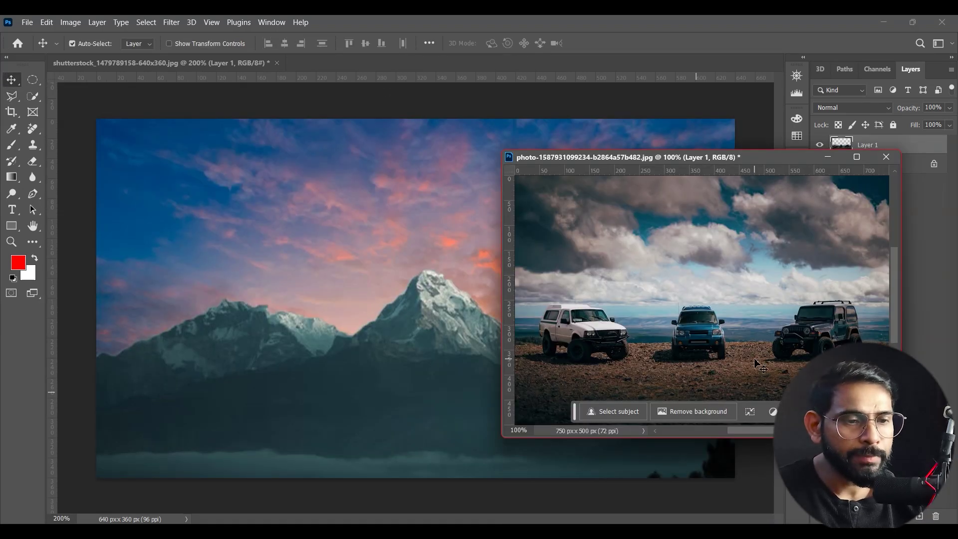
drag(762, 357, 352, 359)
click(885, 158)
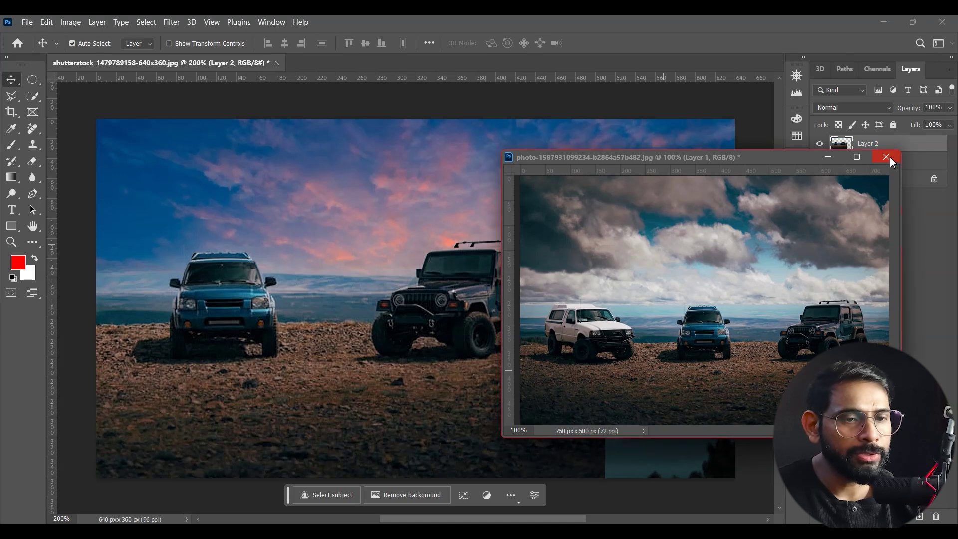
click(499, 229)
drag(446, 325, 605, 371)
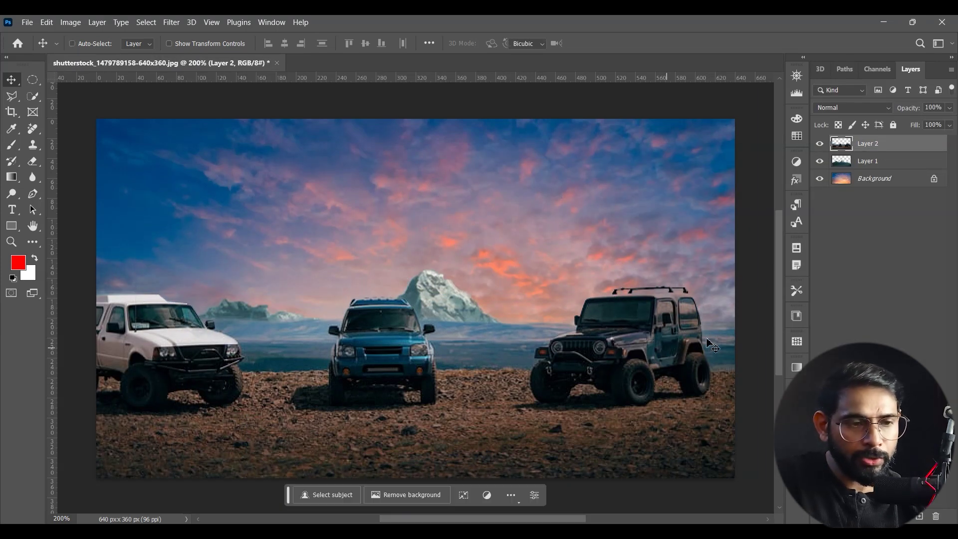
Step: Scale the vehicles to about 87% and place them across the bottom of the scene
key(ctrl+t)
key(ctrl+minus)
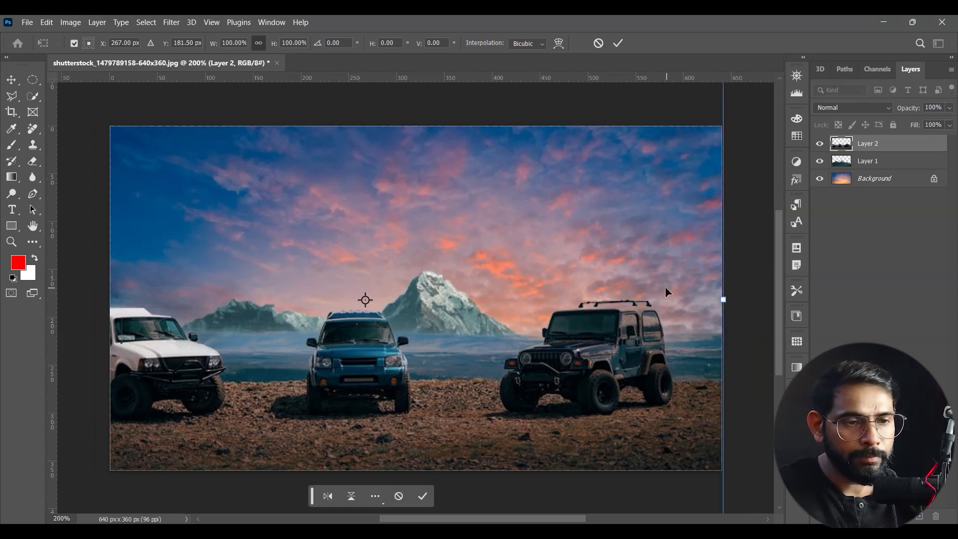
drag(575, 174, 515, 215)
drag(434, 339, 483, 359)
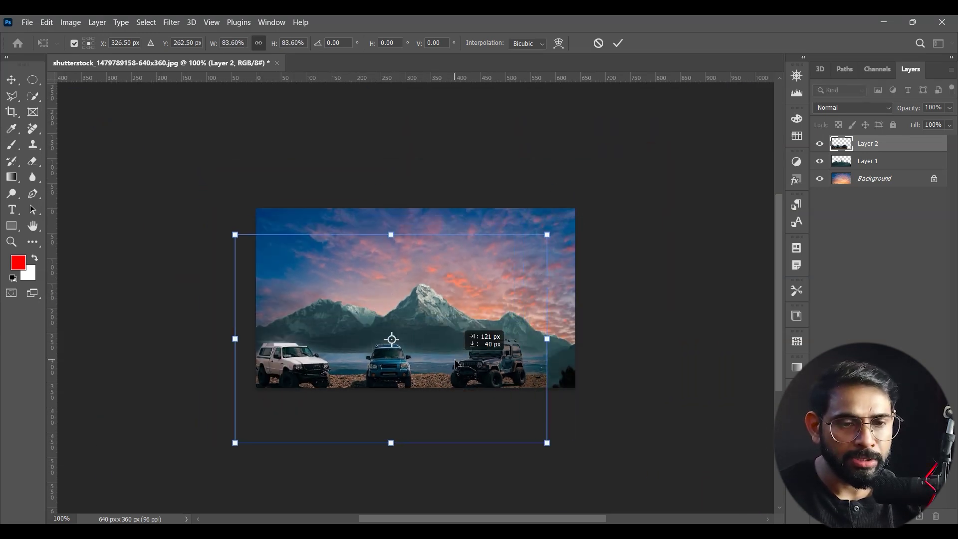
drag(563, 442, 577, 451)
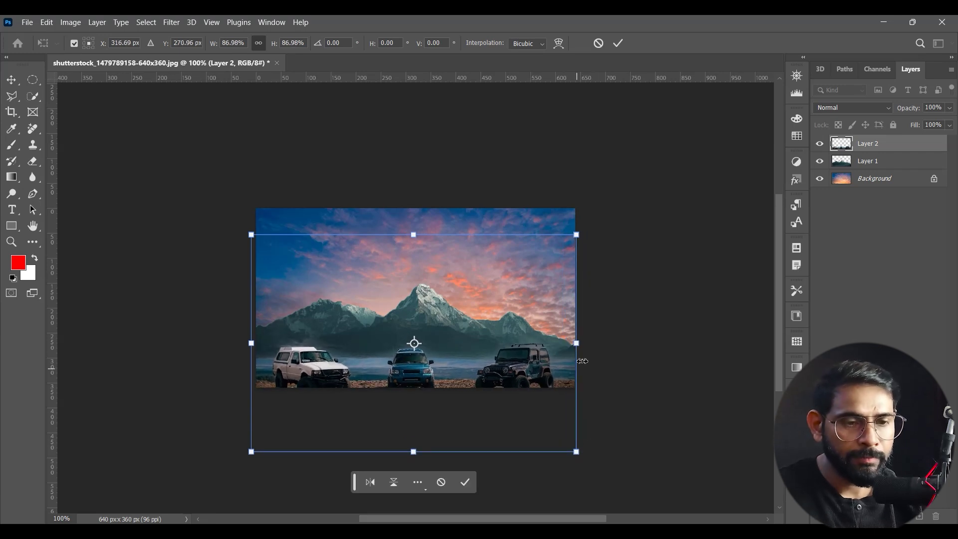
drag(490, 370, 498, 341)
key(Return)
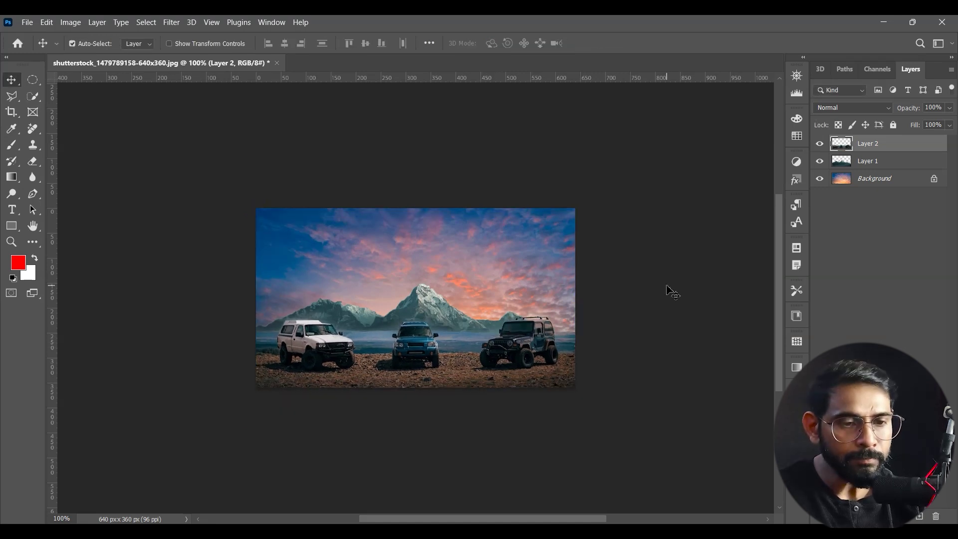
Step: Raise the mountain layer so the peaks sit higher behind the vehicles
drag(435, 299, 438, 268)
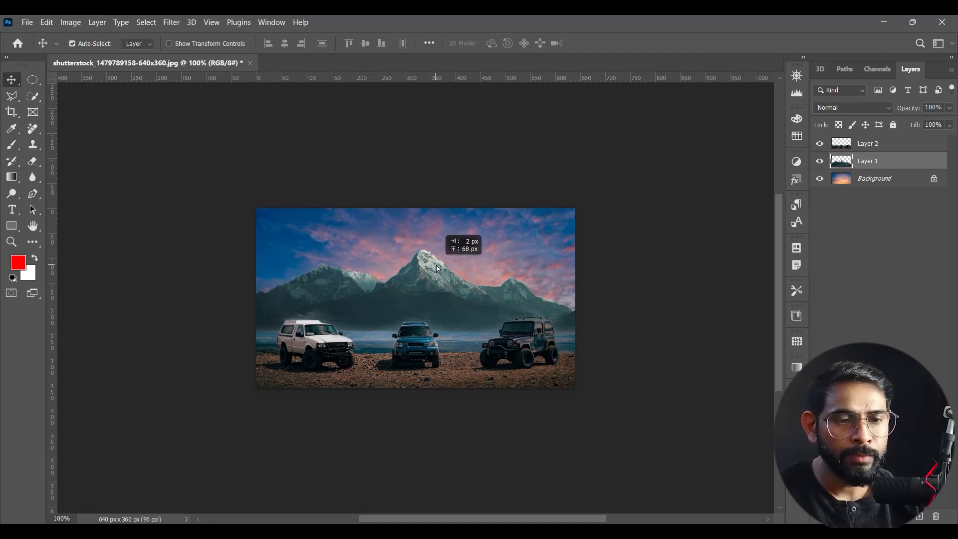
drag(438, 268, 438, 268)
click(412, 347)
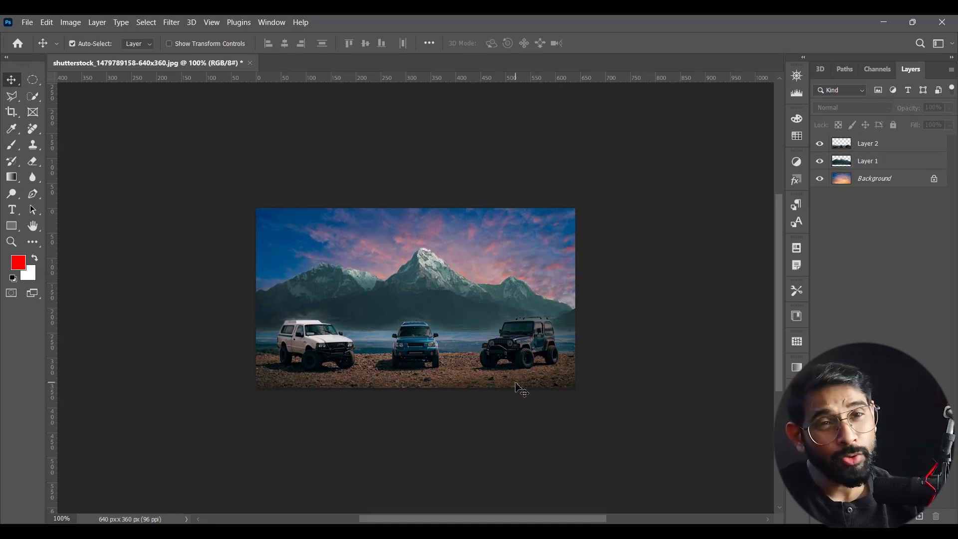
drag(174, 63, 446, 204)
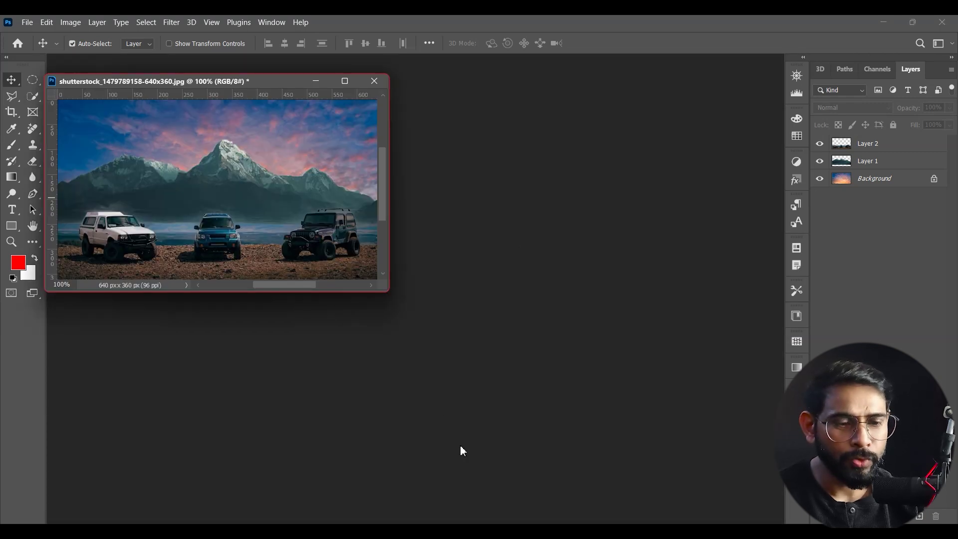
Step: Select the red-jacketed hiker with Object Selection and copy him to a new layer
click(609, 464)
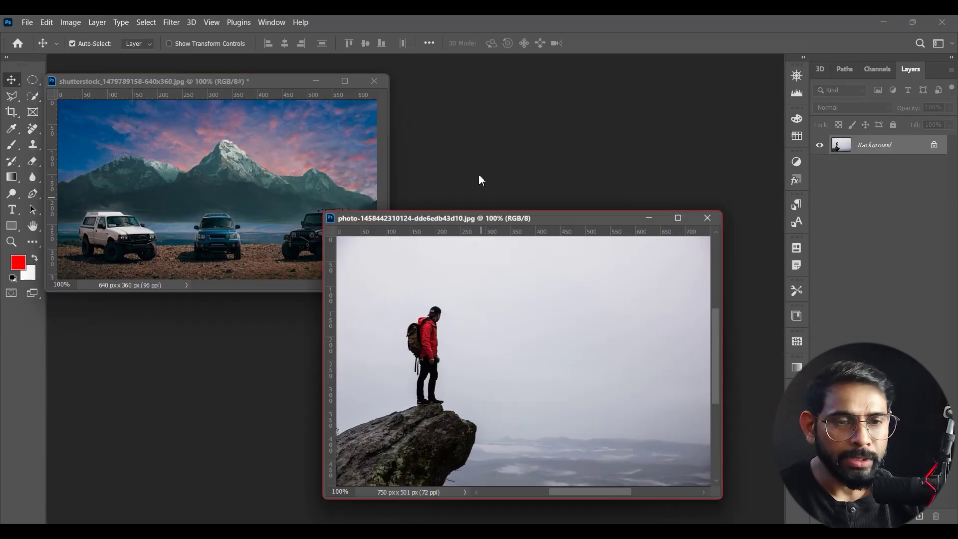
drag(460, 219, 360, 123)
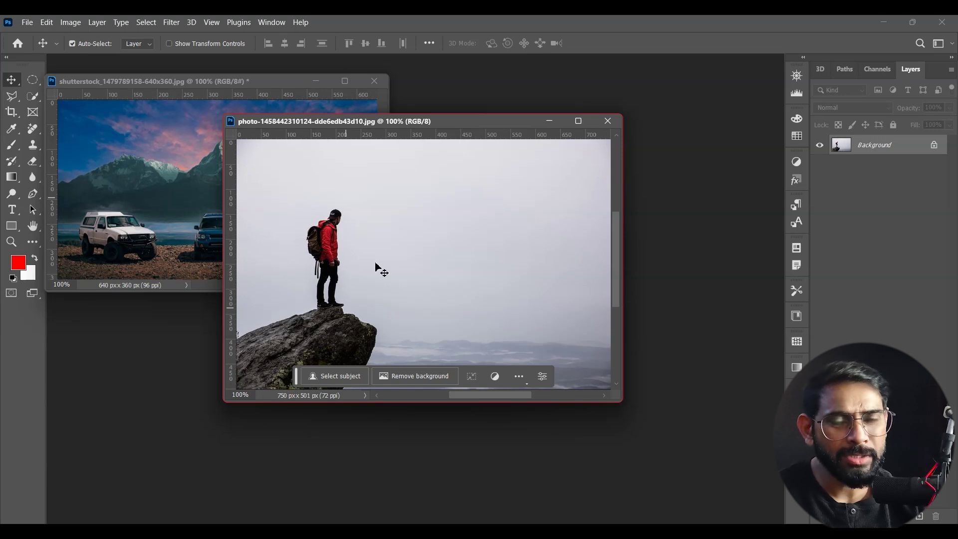
click(32, 96)
click(75, 99)
drag(294, 198, 363, 314)
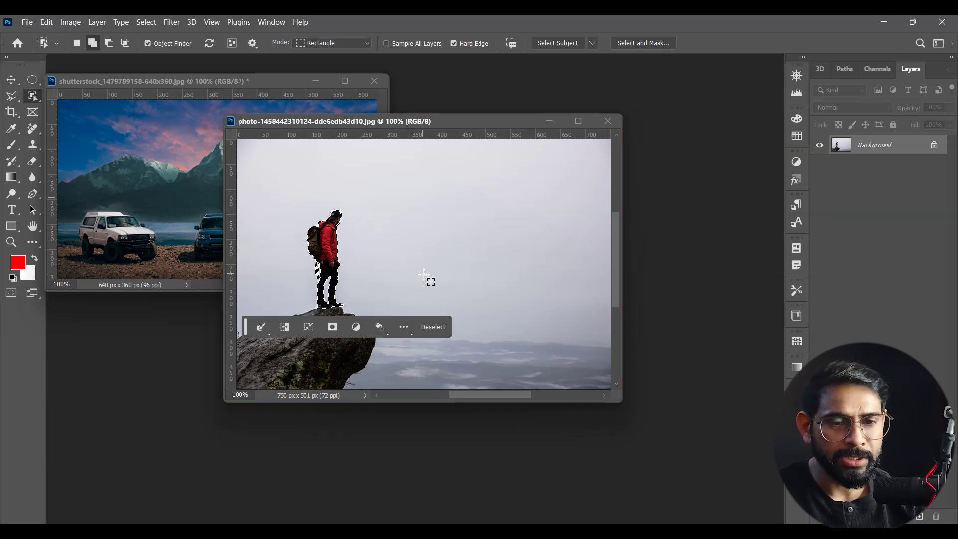
key(ctrl+j)
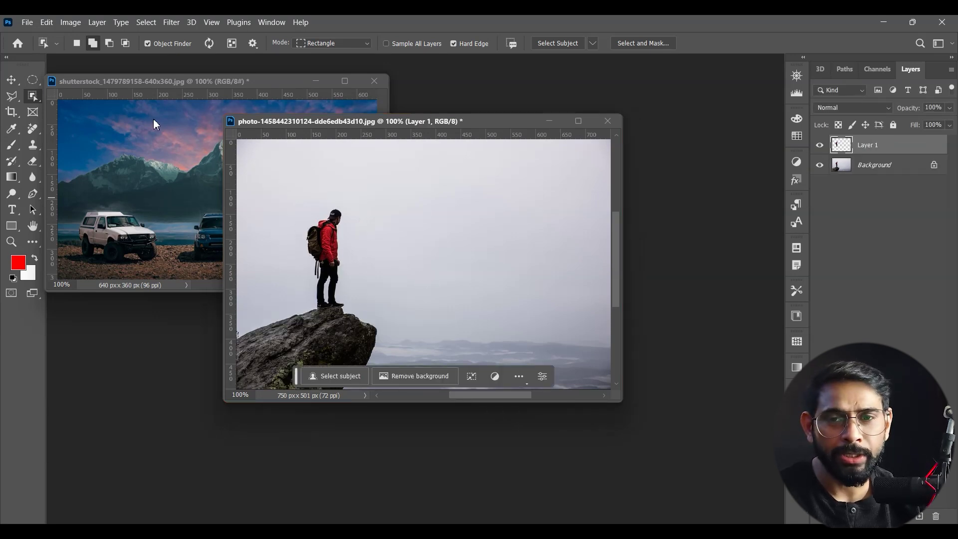
Step: Drag the hiker into the composite as Layer 3 and close his photo unsaved
key(v)
mouse_move(335, 260)
mouse_down()
mouse_move(218, 212)
mouse_move(192, 213)
mouse_up()
click(605, 124)
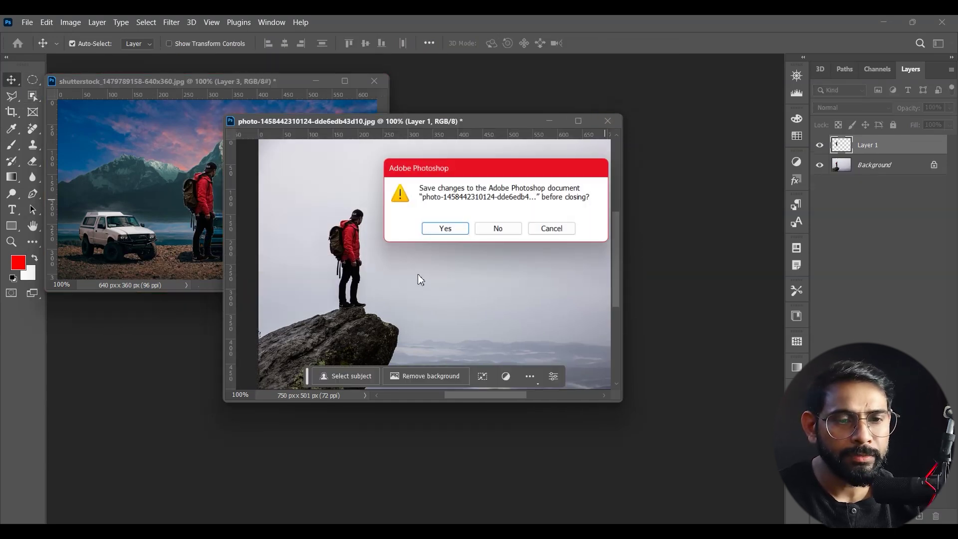
click(497, 228)
drag(205, 213, 221, 210)
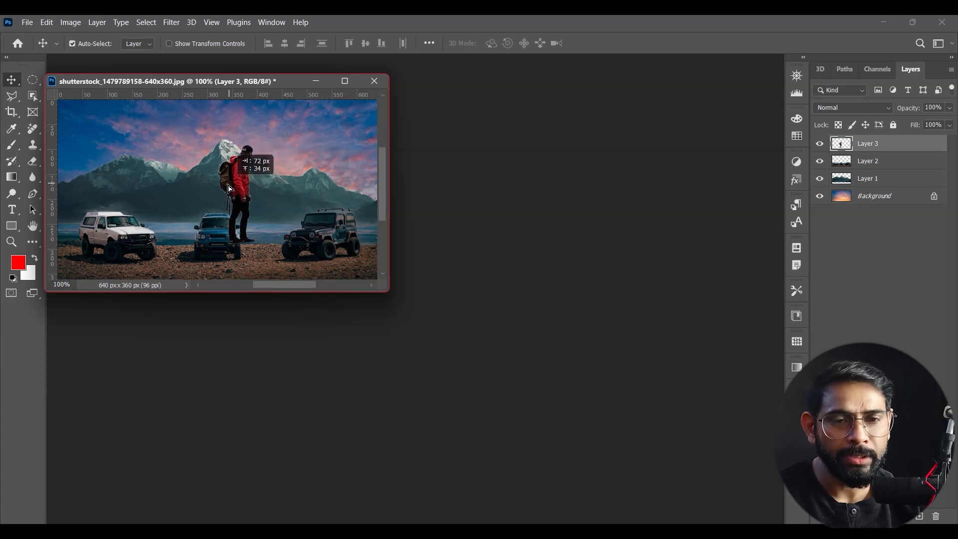
Step: Scale the hiker down and stand him on the middle blue SUV's roof
key(ctrl+t)
mouse_move(237, 157)
mouse_down()
mouse_move(213, 221)
mouse_move(221, 186)
mouse_up()
key(Return)
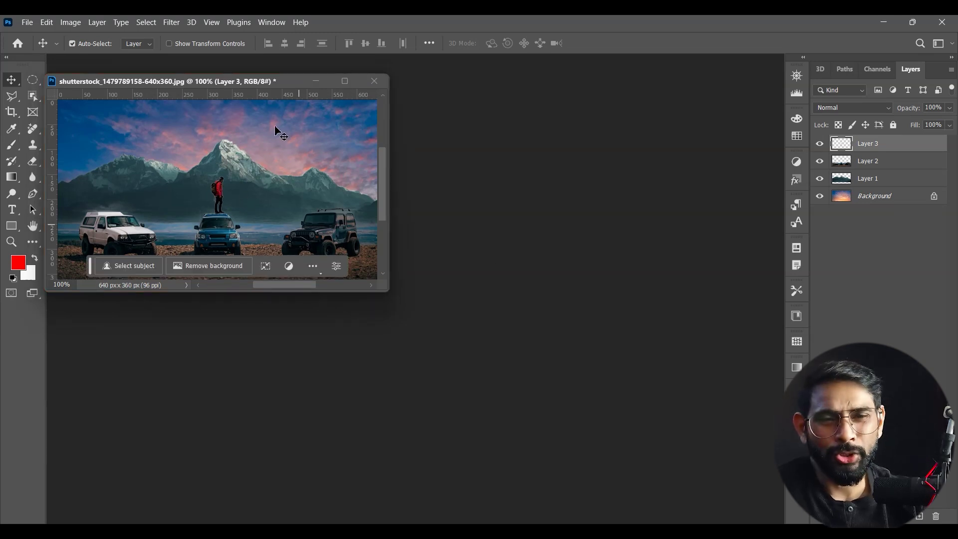
double_click(875, 196)
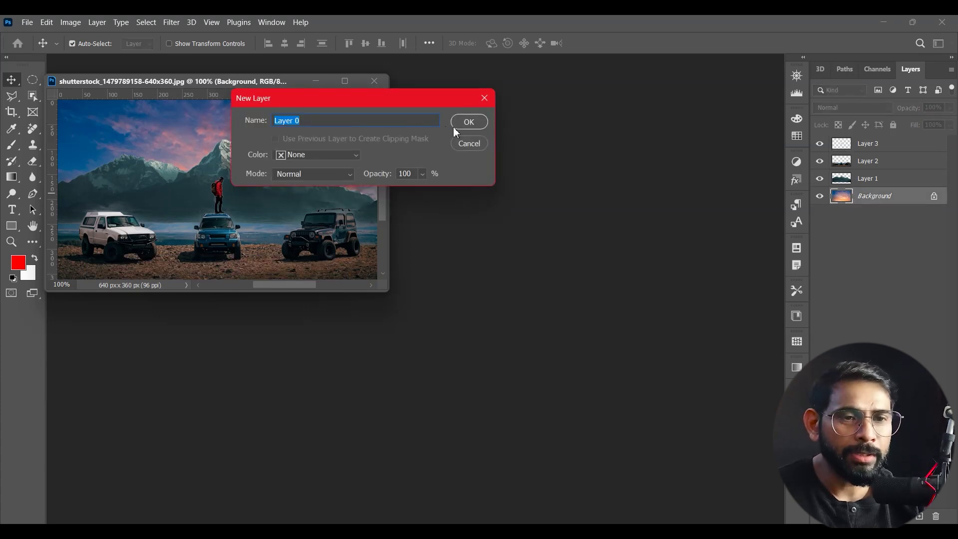
Step: Make the sky editable Layer 0 shifted down 45 px, then bring up the moon photo
click(468, 121)
drag(333, 95, 334, 118)
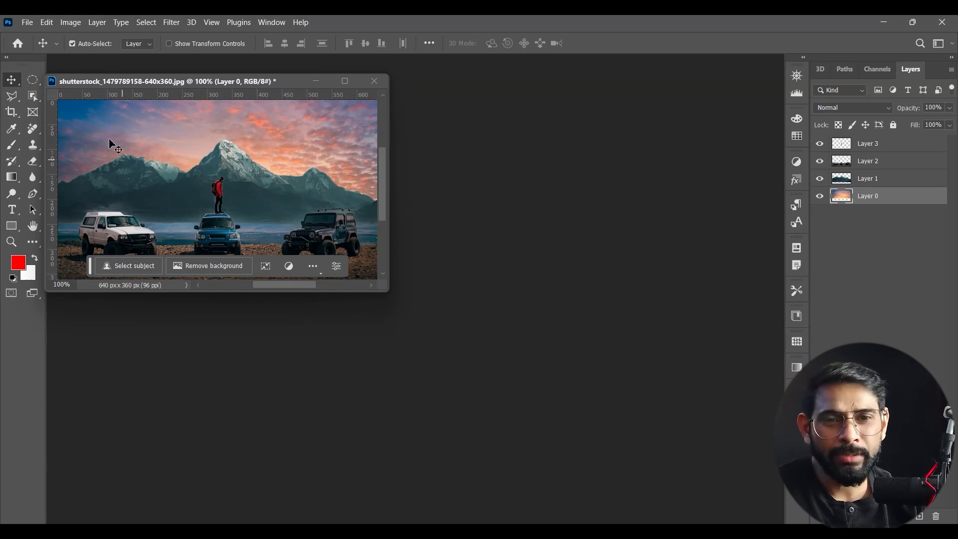
drag(224, 82, 250, 80)
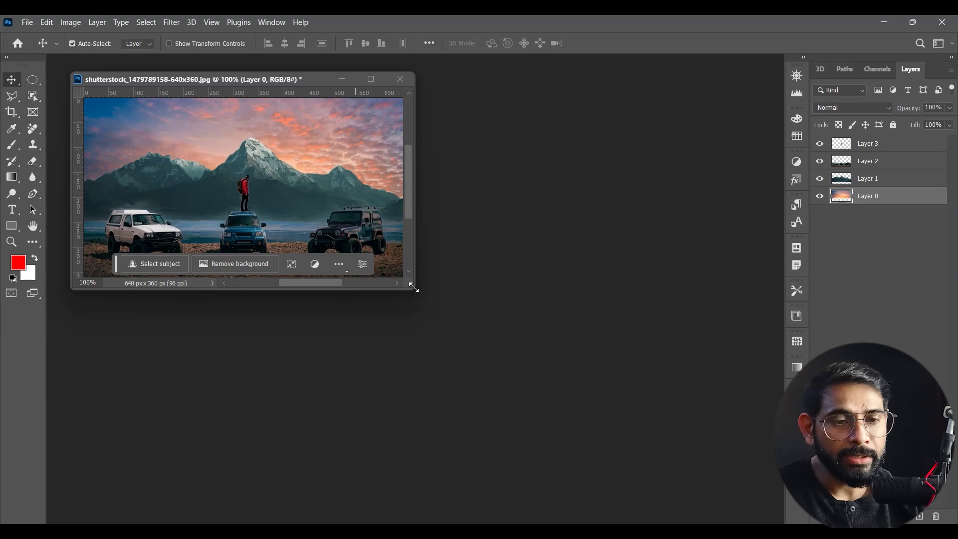
drag(413, 288, 463, 377)
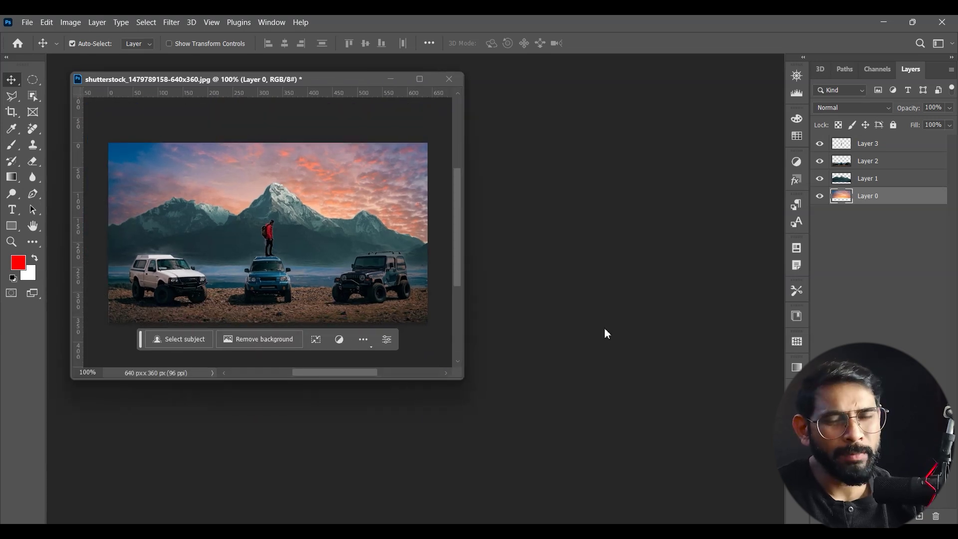
mouse_move(543, 530)
click(566, 477)
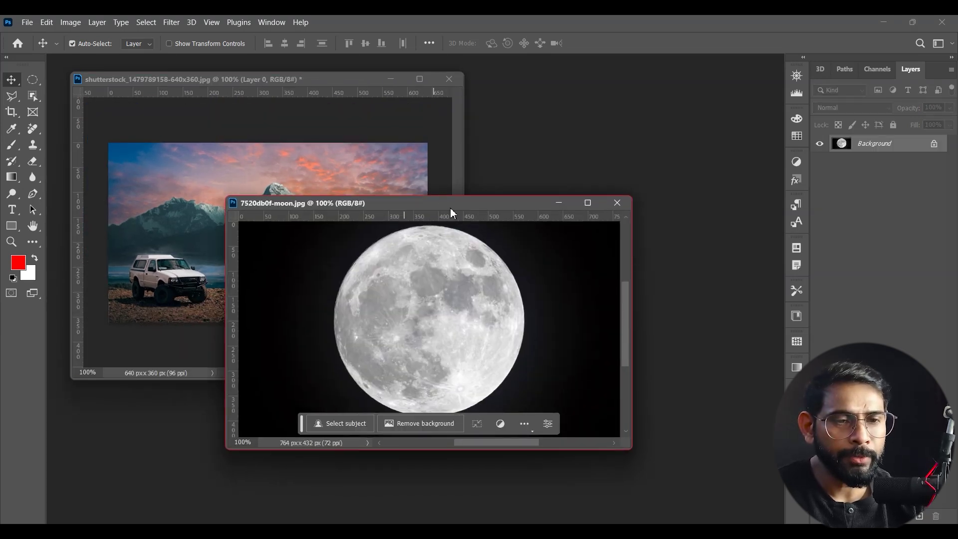
Step: Remove the black background from the moon photo with Object Selection's Remove Background
drag(450, 209, 493, 136)
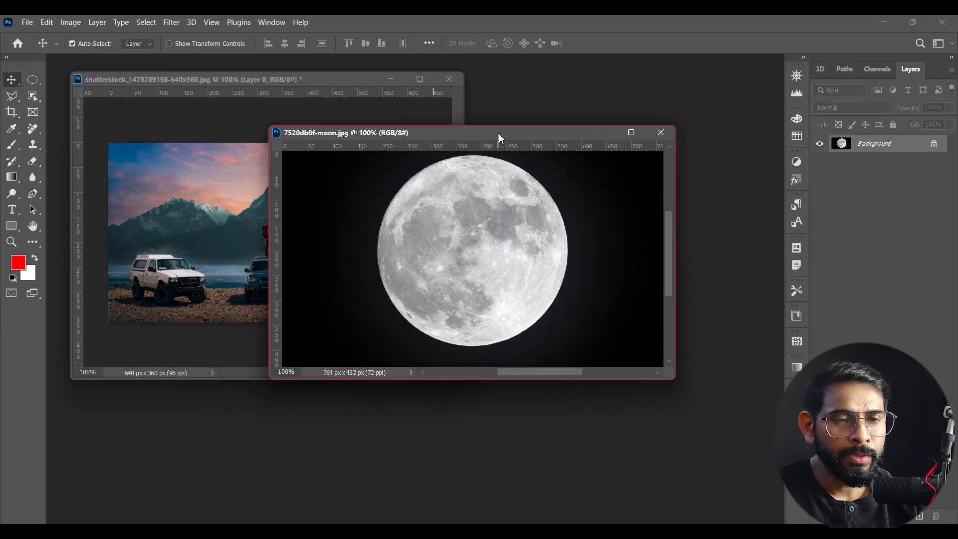
click(35, 99)
right_click(35, 100)
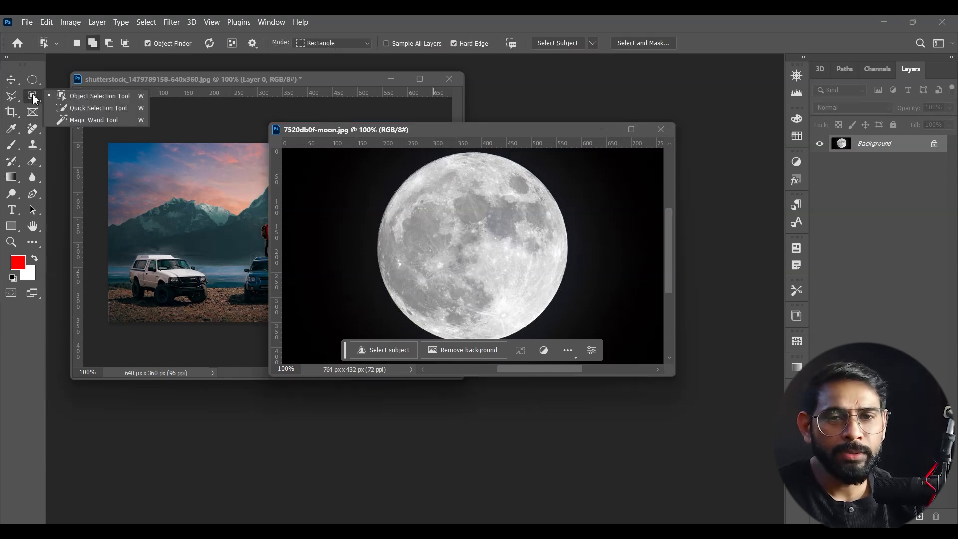
click(89, 94)
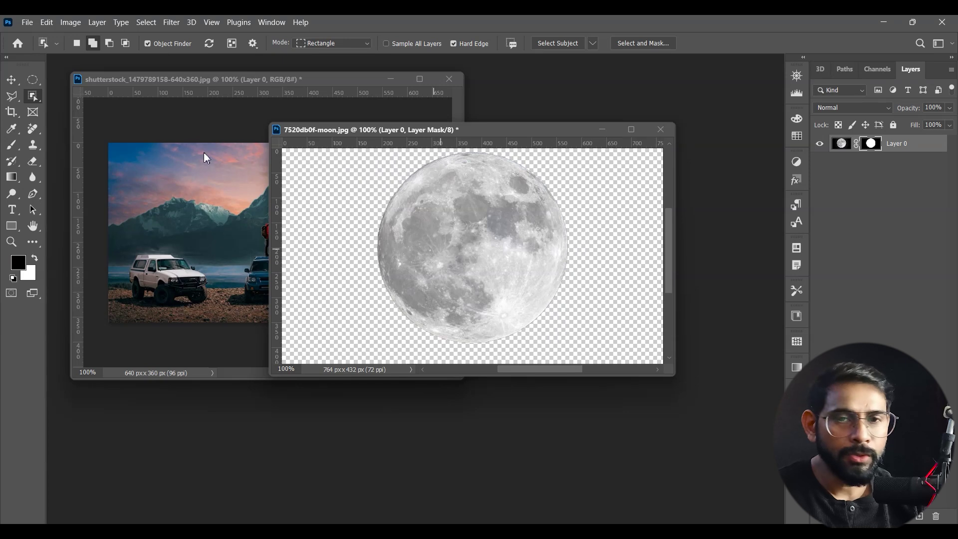
click(12, 79)
Step: Drag the moon into the mountain scene, close its file unsaved, and shift it 125 px right
drag(476, 238, 248, 160)
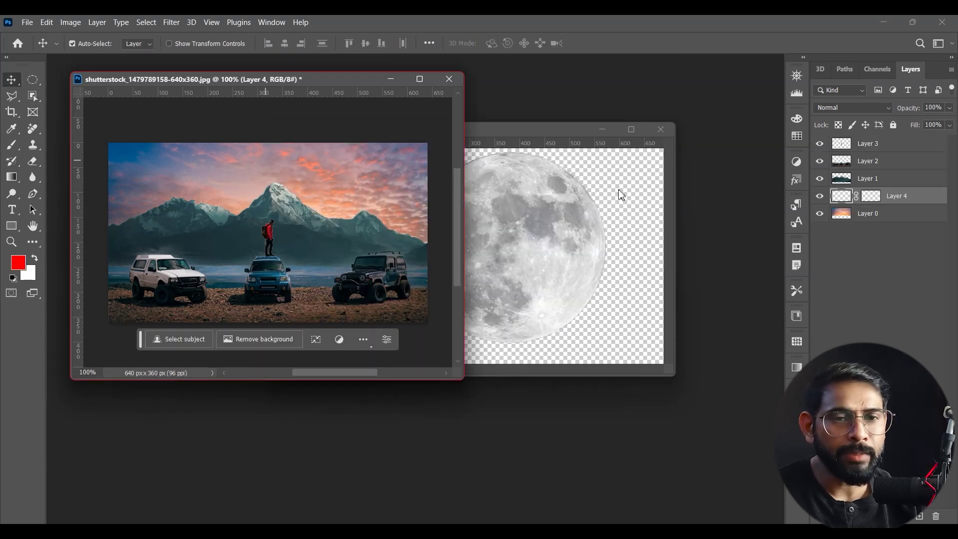
click(660, 129)
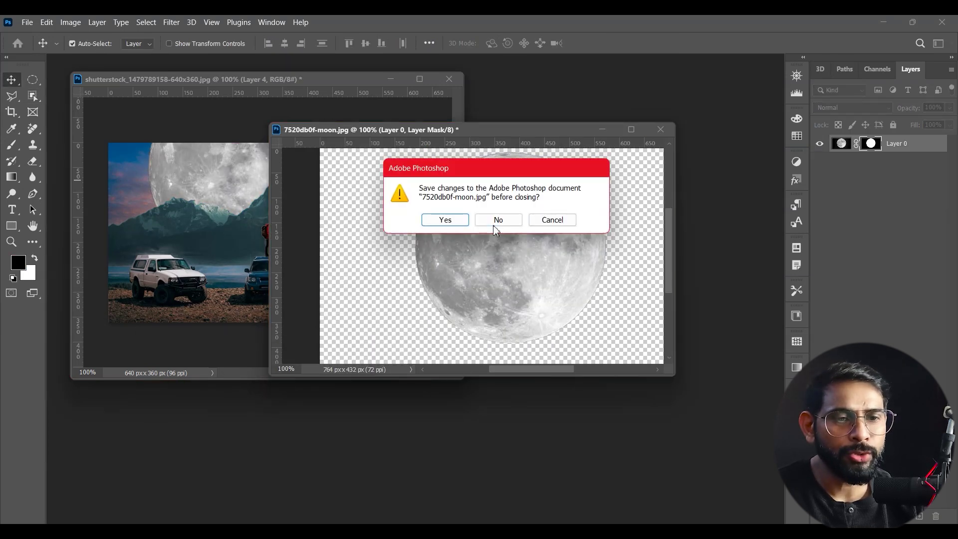
click(496, 218)
drag(293, 185, 356, 185)
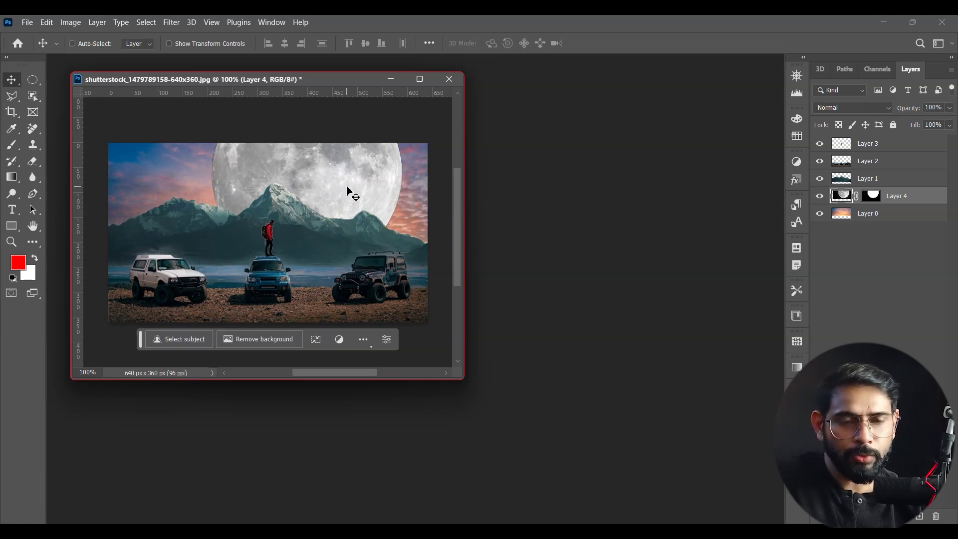
Step: Scale the moon to about 53% and fit it into the sky's top-right corner, then dock the document as a tab
key(ctrl+t)
drag(116, 290, 271, 229)
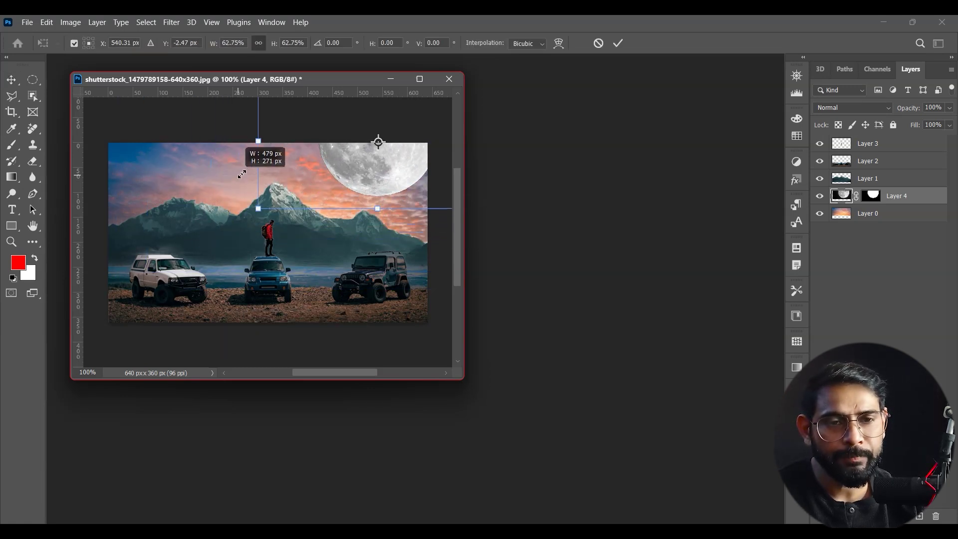
drag(351, 204, 334, 234)
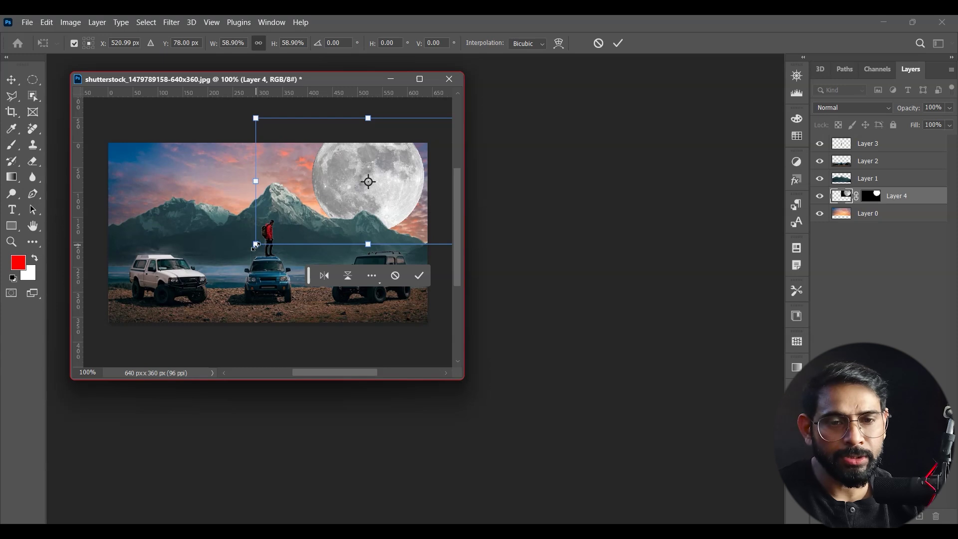
drag(256, 246, 277, 227)
drag(376, 212, 398, 203)
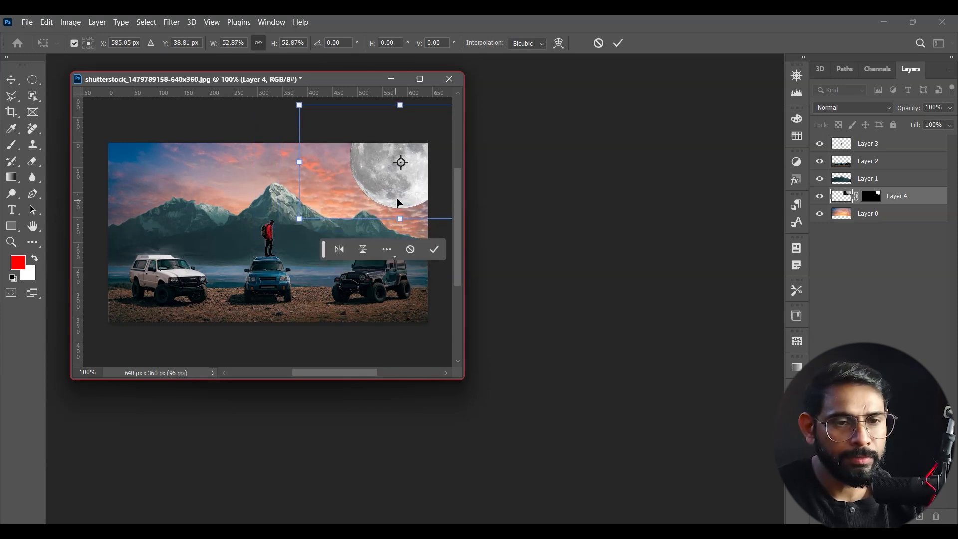
key(shift+Left)
key(shift+Down)
key(shift+Left)
key(Down)
key(Down)
key(Down)
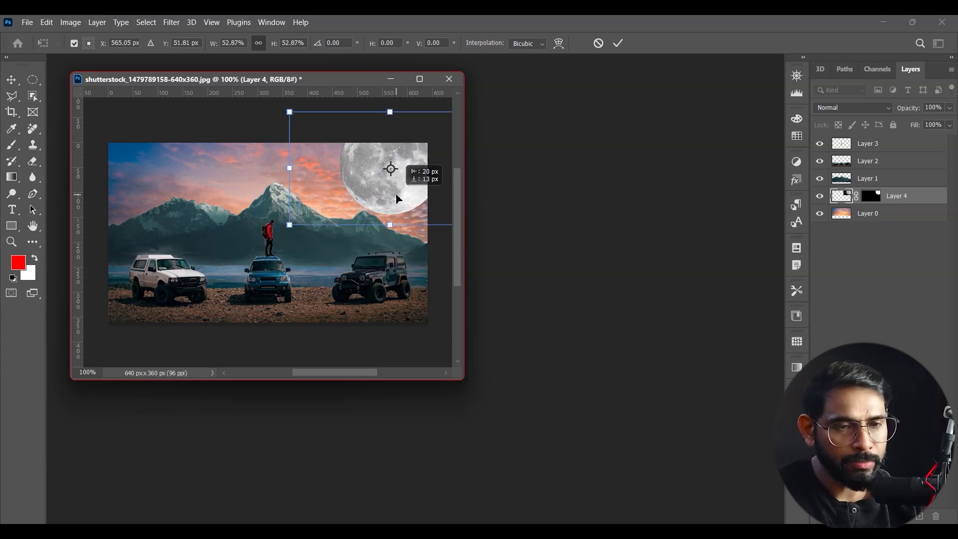
key(Return)
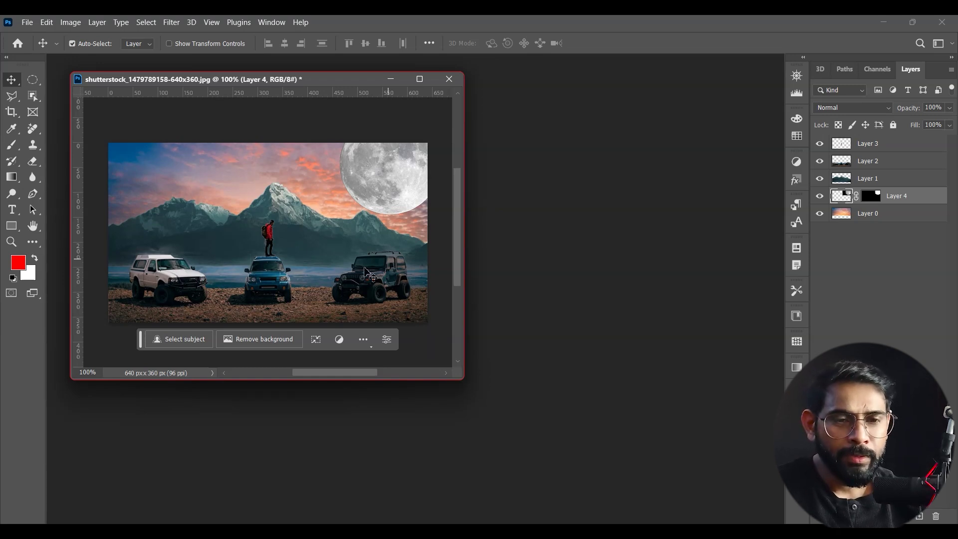
drag(348, 80, 368, 62)
Step: Zoom to 200%, compare with the moon hidden, then make Layer 4 a smart object
key(ctrl+plus)
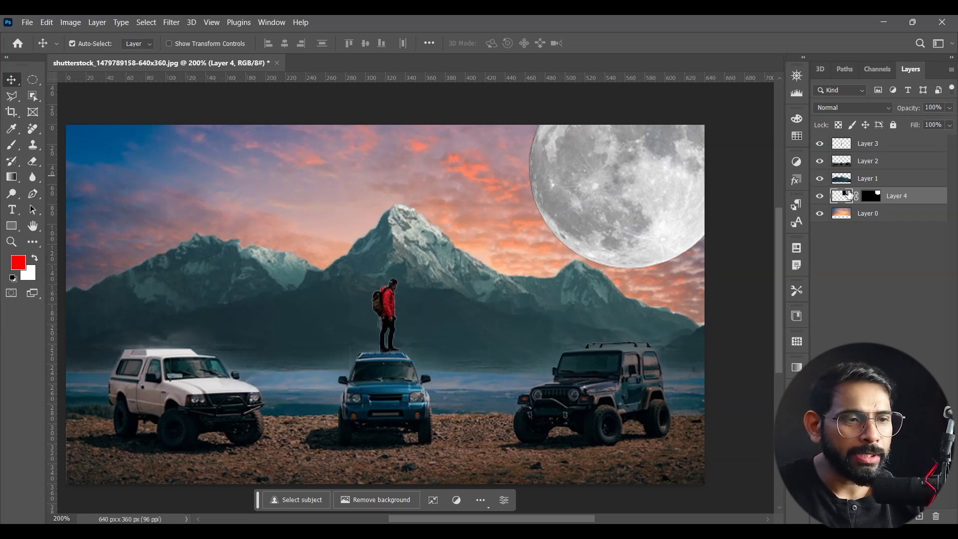
click(820, 198)
click(821, 198)
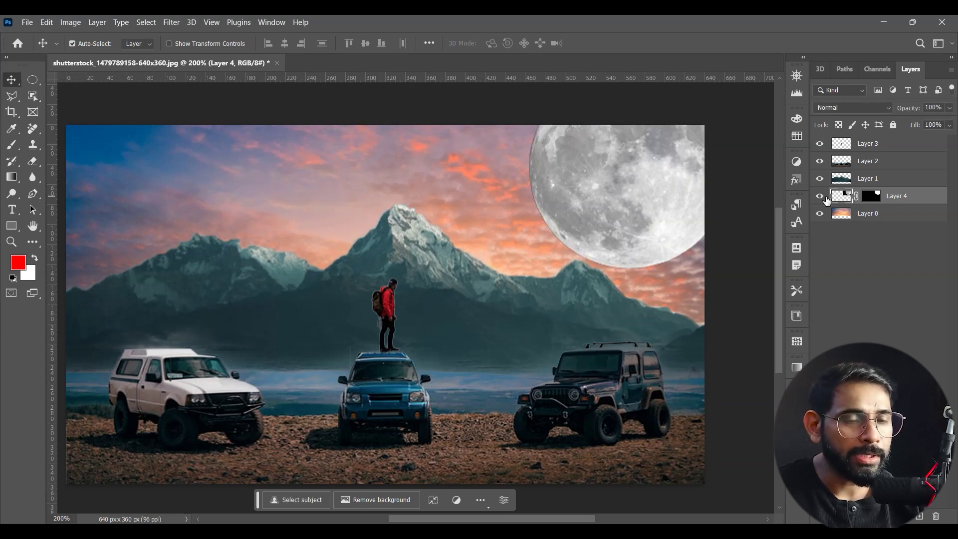
right_click(899, 201)
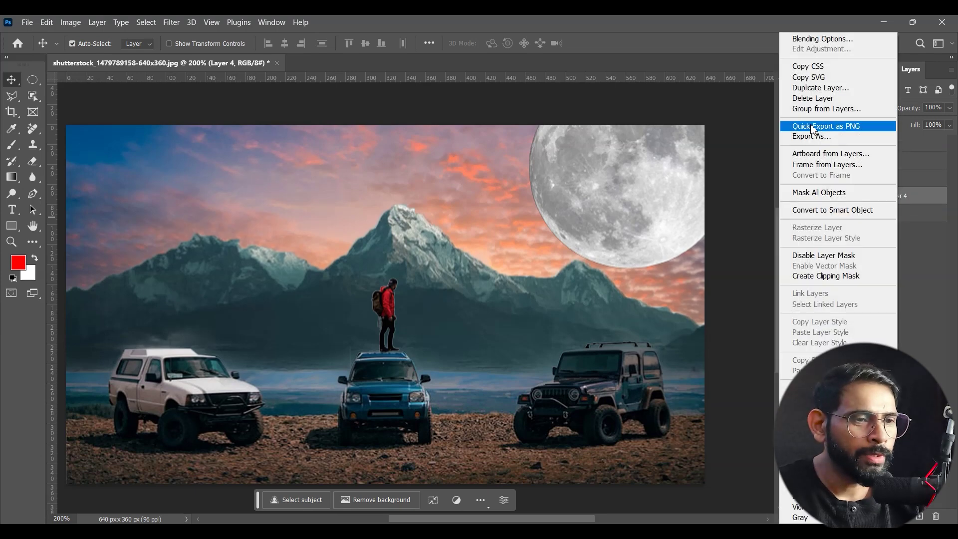
click(831, 209)
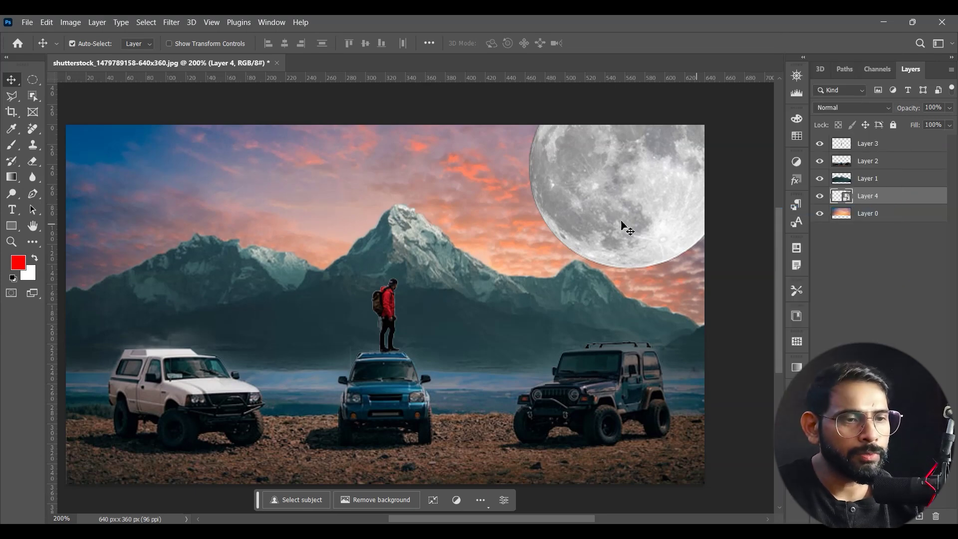
click(869, 180)
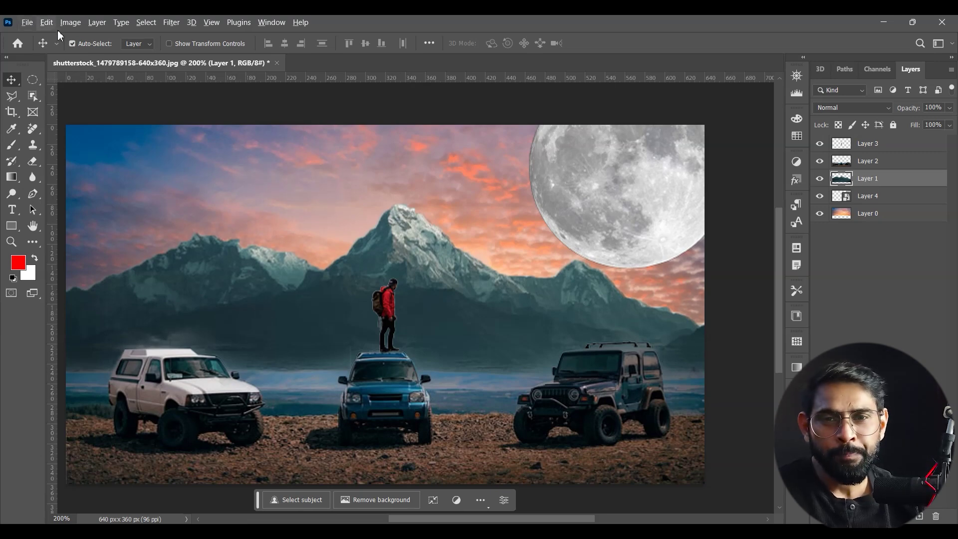
Step: Open Match Color for the mountains layer with the shutterstock file's Layer 2 as source
click(97, 25)
mouse_move(75, 27)
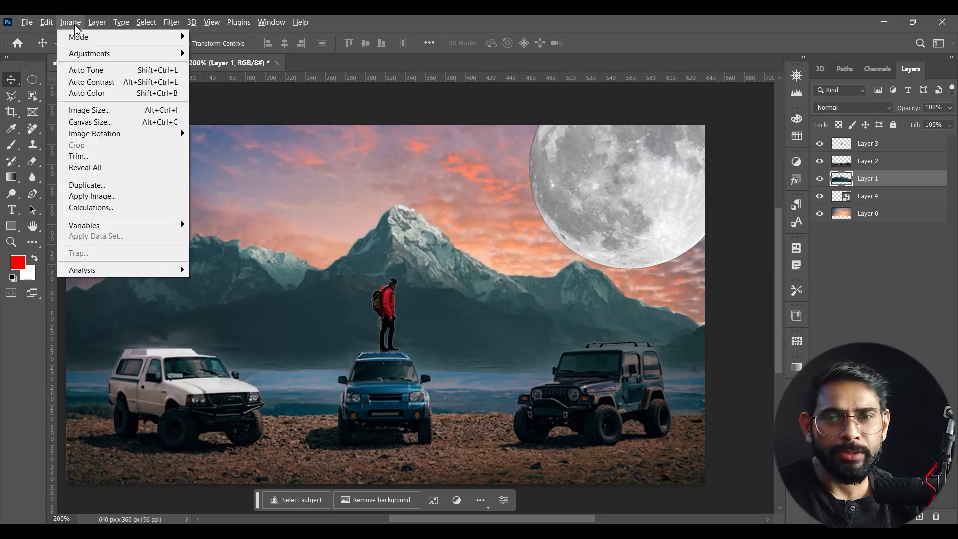
mouse_move(90, 54)
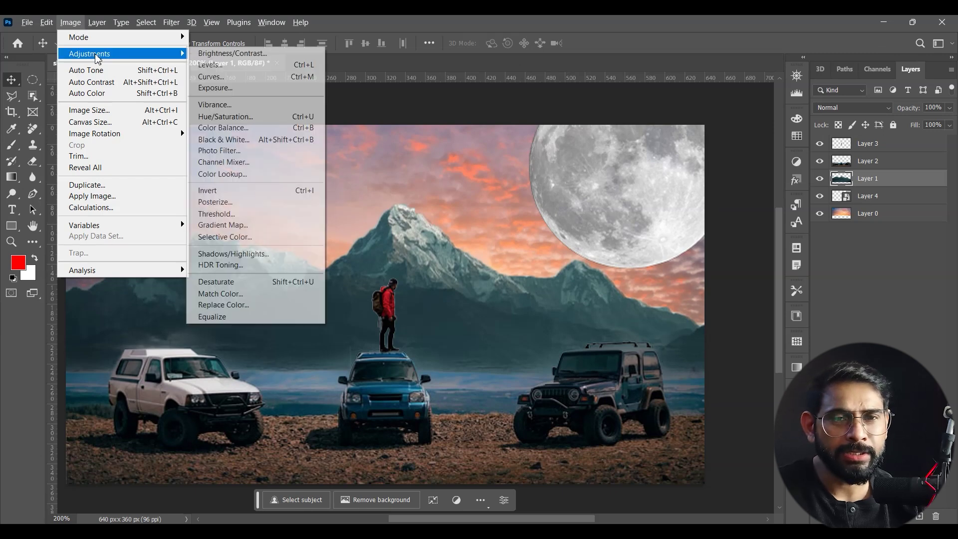
click(239, 292)
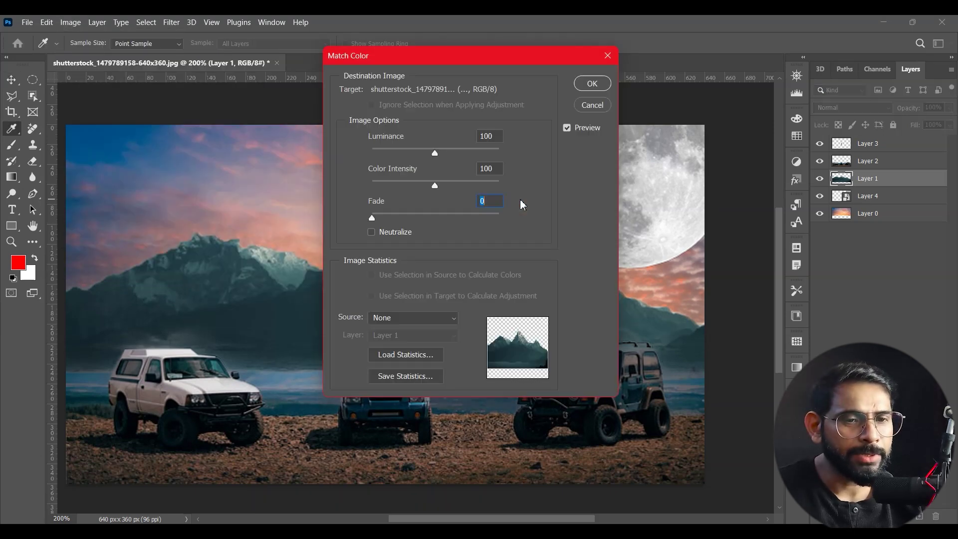
drag(234, 48, 609, 52)
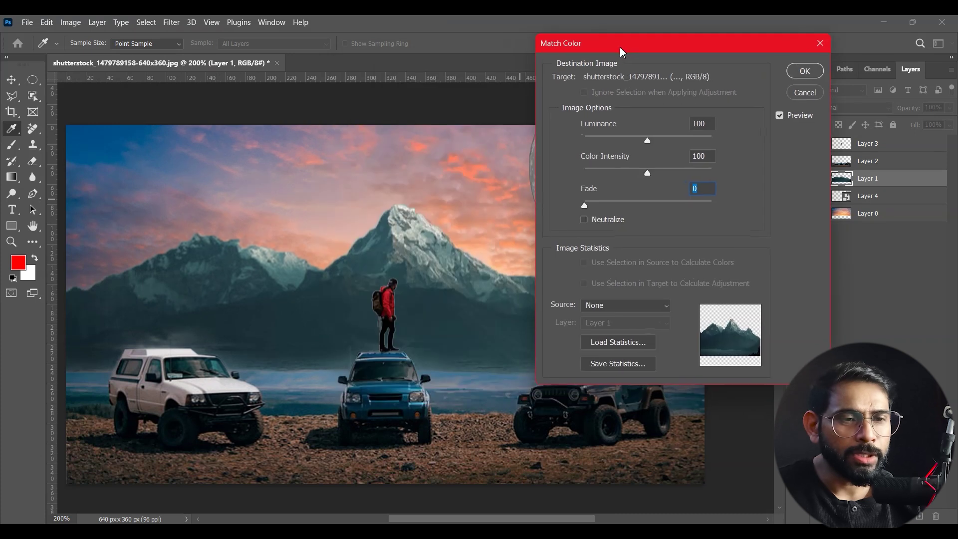
click(627, 305)
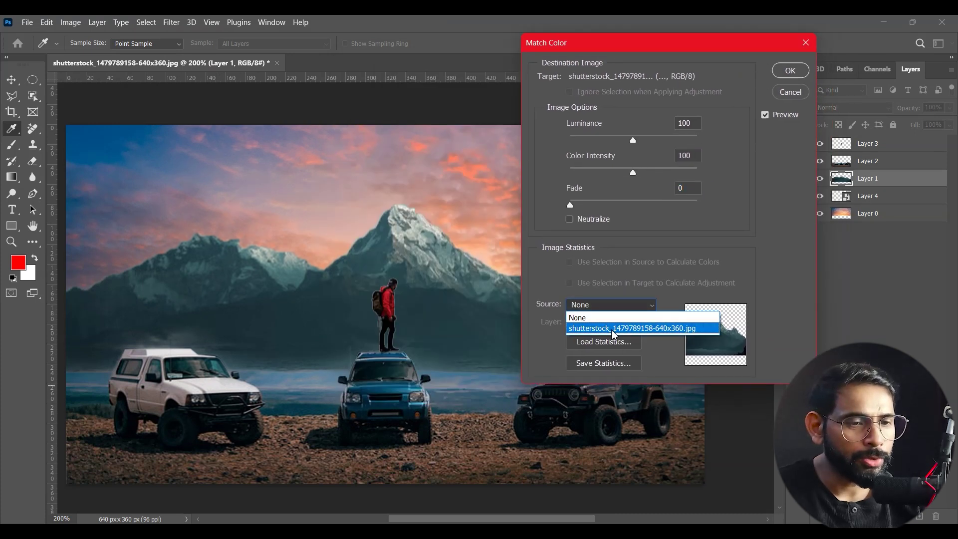
click(614, 328)
drag(599, 43, 560, 36)
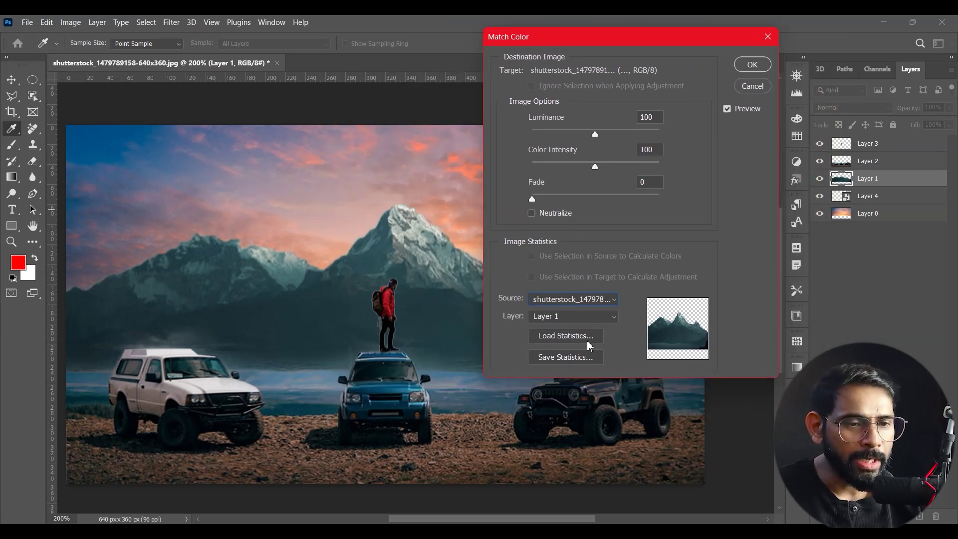
click(599, 317)
click(573, 359)
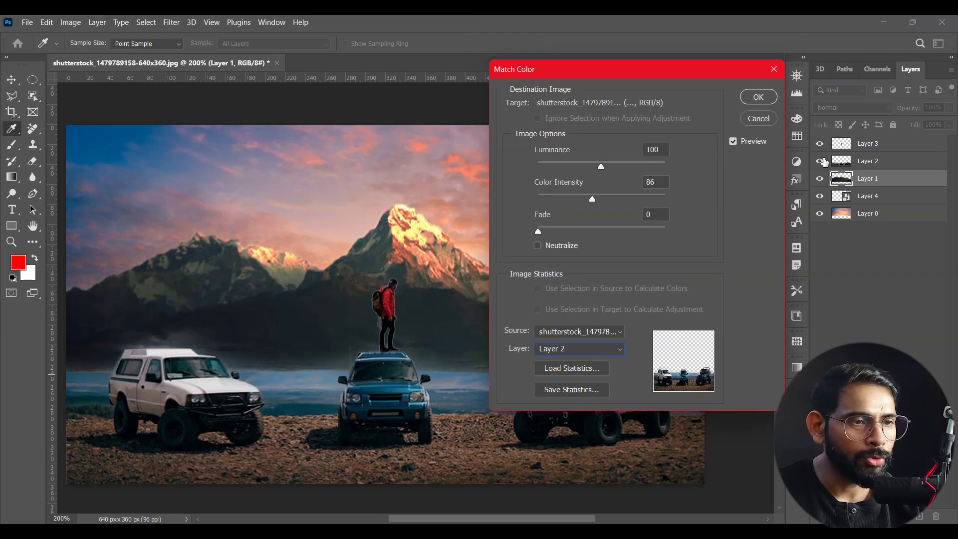
drag(578, 70, 715, 69)
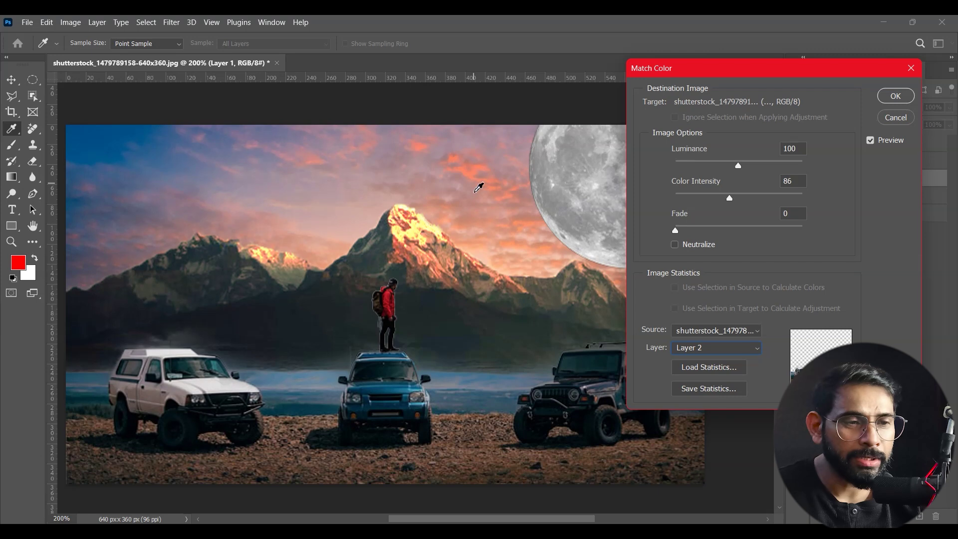
Step: Apply Luminance 61, Color Intensity 44 and Fade 14, then compare by toggling layer visibility
drag(737, 165, 721, 169)
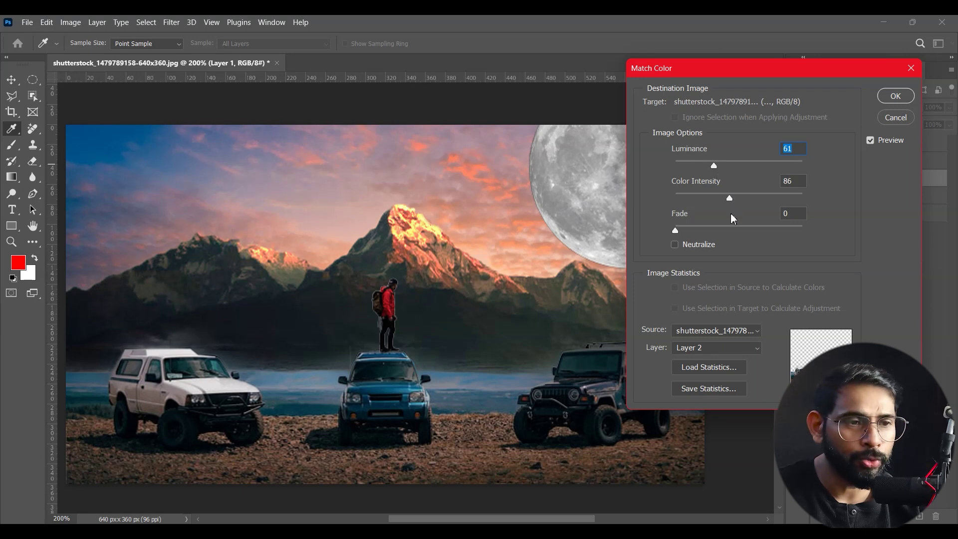
mouse_move(732, 204)
mouse_down()
mouse_move(704, 207)
mouse_move(716, 231)
mouse_up()
click(693, 231)
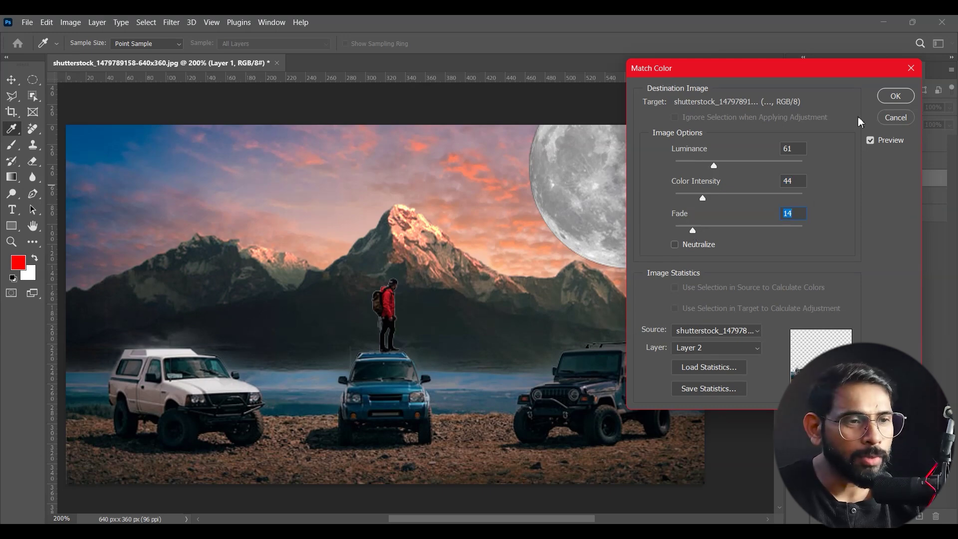
click(894, 97)
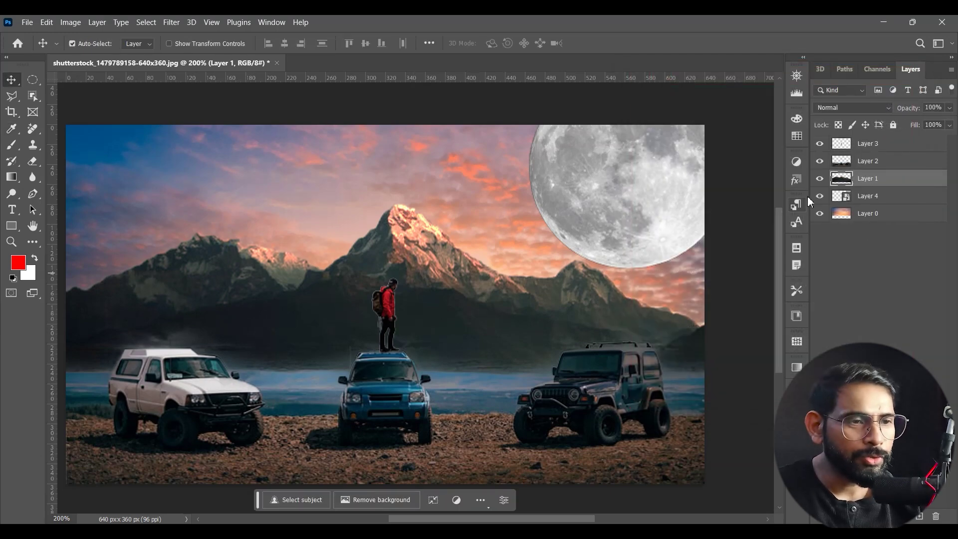
click(819, 180)
click(819, 179)
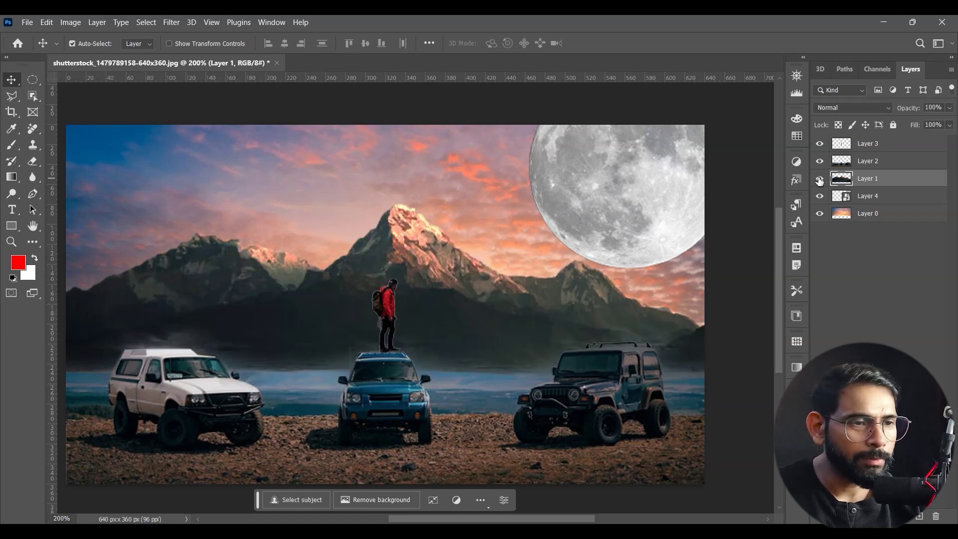
click(819, 161)
click(818, 161)
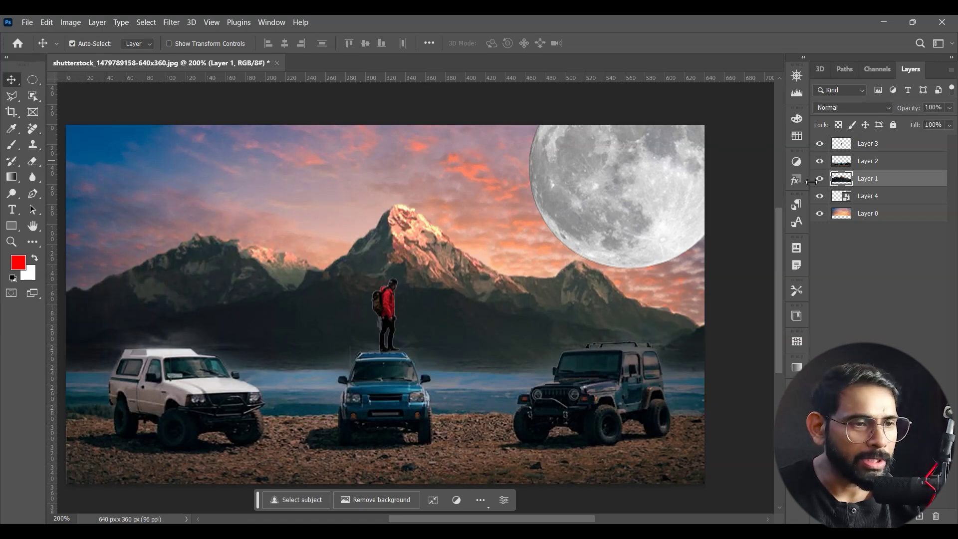
Step: Open Match Color for Layer 2, sourcing colours from this document's Layer 1
click(898, 163)
click(73, 23)
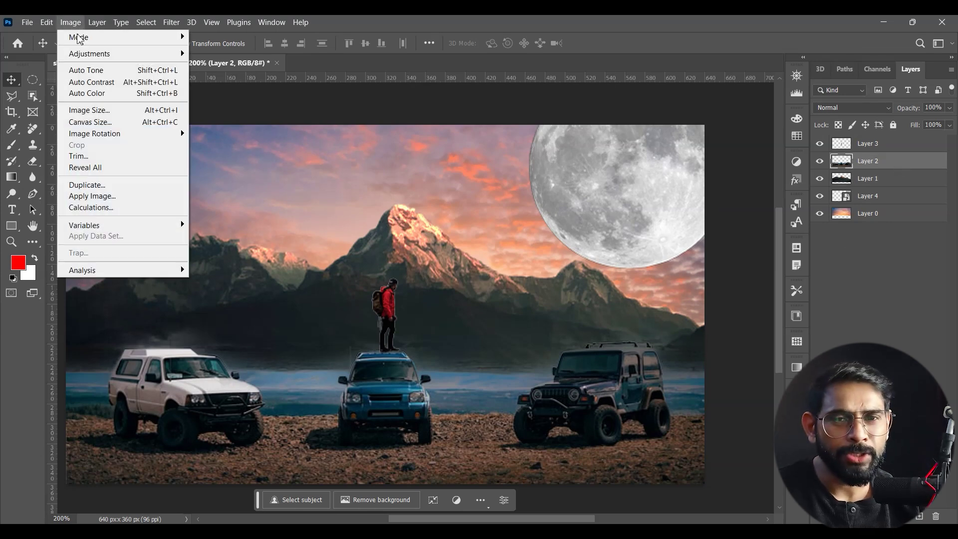
mouse_move(95, 60)
click(262, 294)
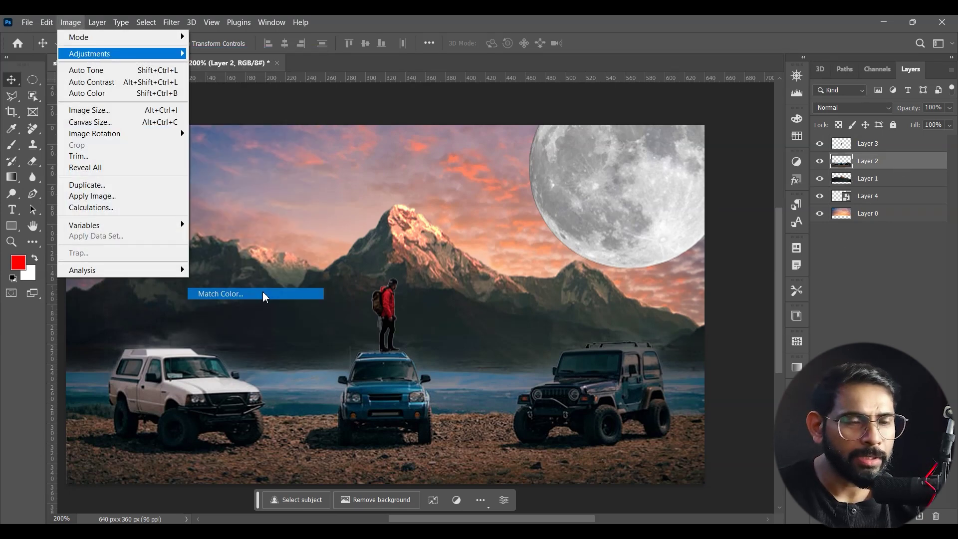
click(715, 330)
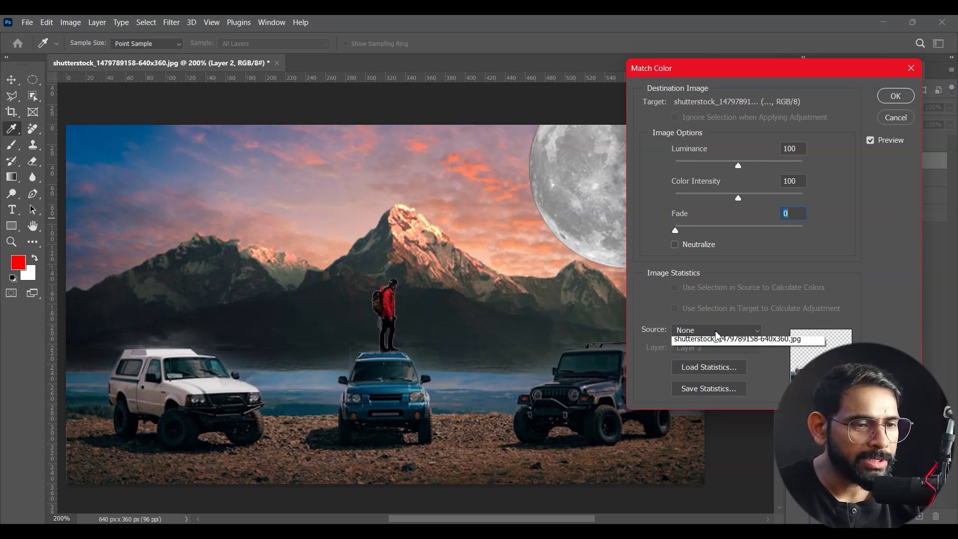
click(713, 348)
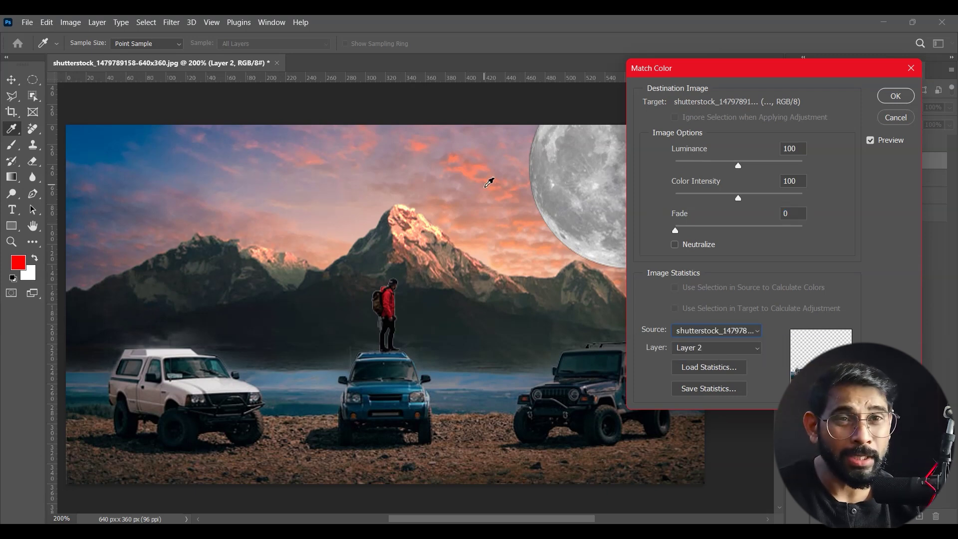
click(716, 348)
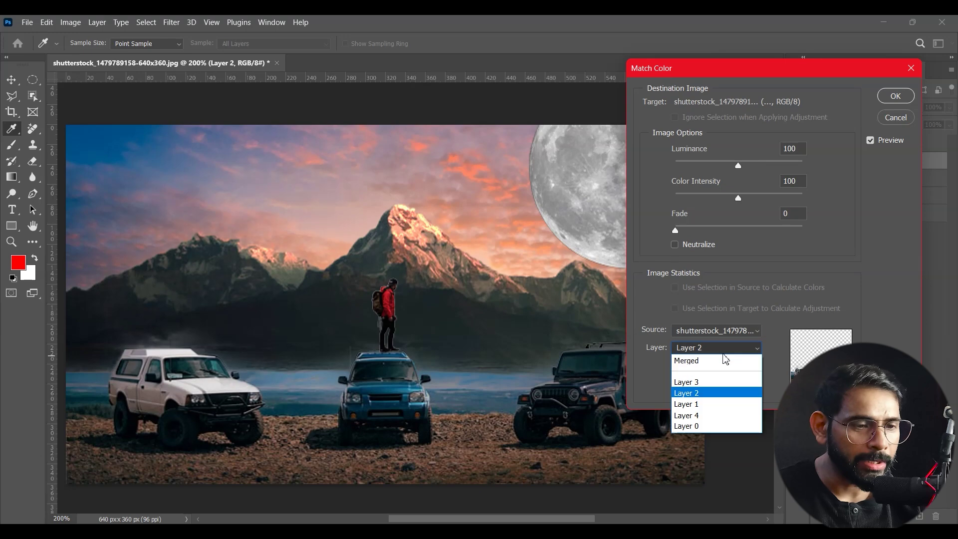
click(718, 405)
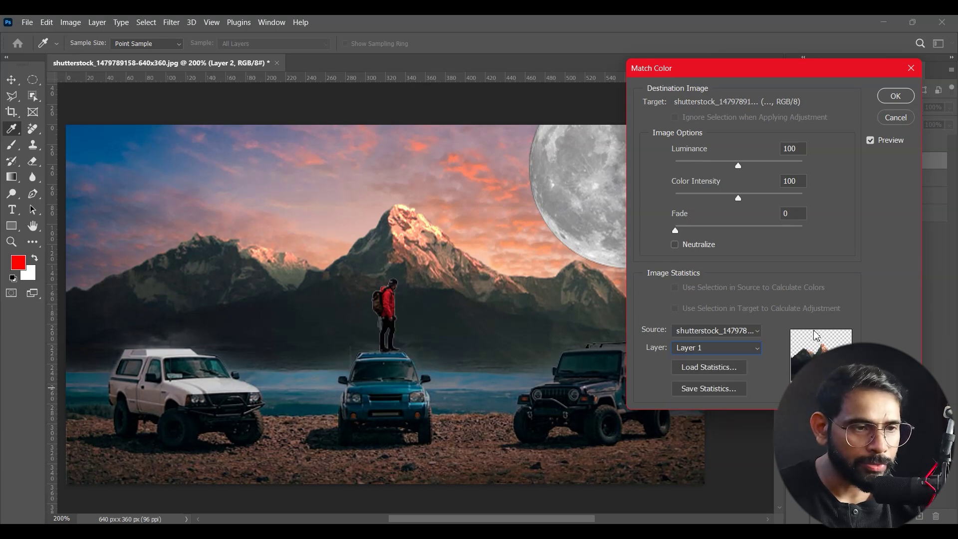
Step: Apply Luminance 119, Color Intensity 154 and Fade 16 to the match
mouse_move(740, 165)
mouse_down()
mouse_move(753, 169)
mouse_move(760, 201)
mouse_move(773, 199)
mouse_up()
drag(675, 230, 696, 230)
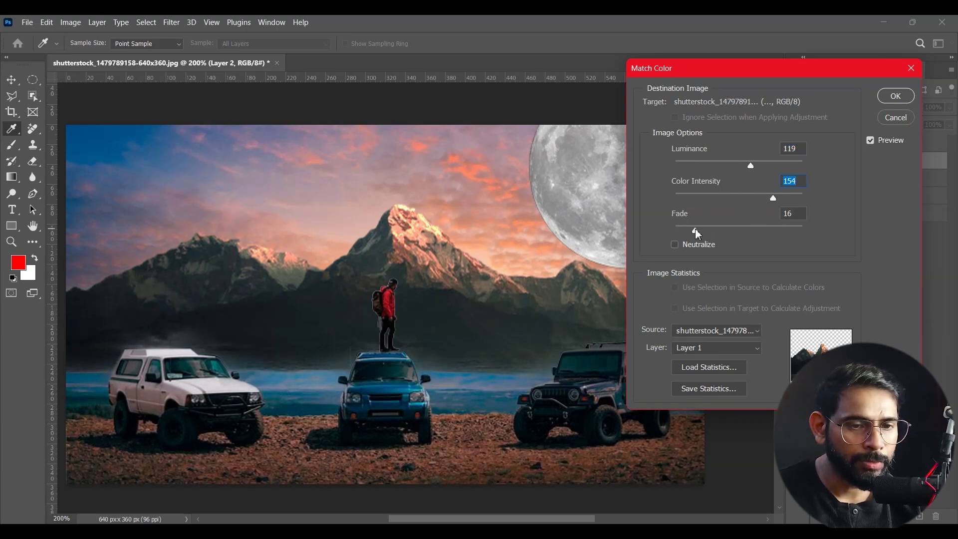
click(895, 96)
key(v)
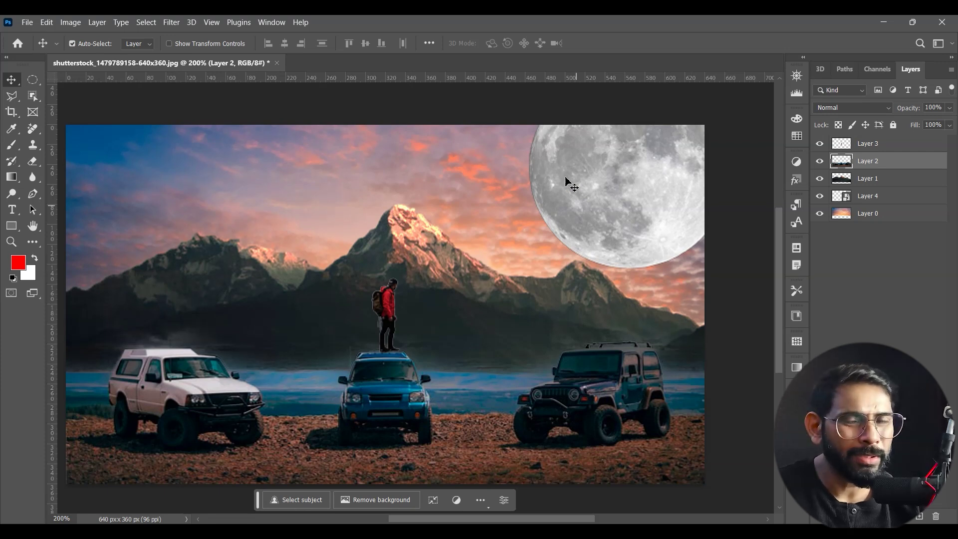
key(ctrl+t)
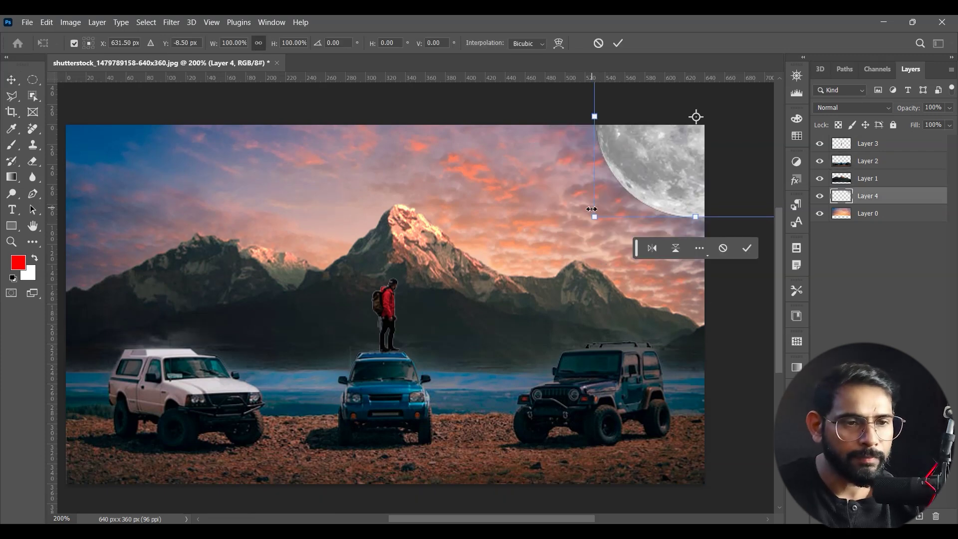
Step: Scale the moon down and place it in the top-right corner of the sky
mouse_move(592, 212)
mouse_down()
mouse_move(675, 139)
mouse_move(648, 159)
mouse_up()
drag(626, 213, 617, 171)
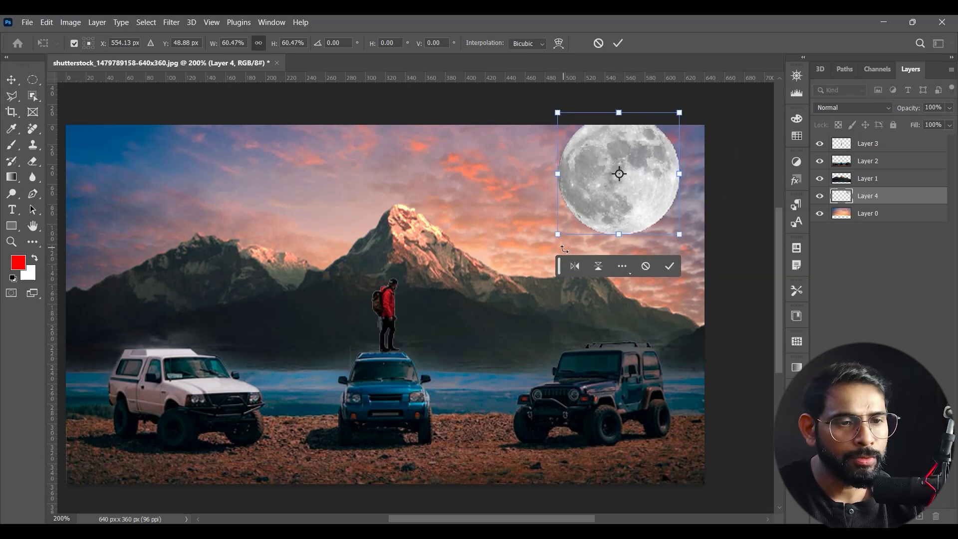
mouse_move(555, 229)
mouse_down()
mouse_move(589, 202)
mouse_move(653, 208)
mouse_up()
key(Return)
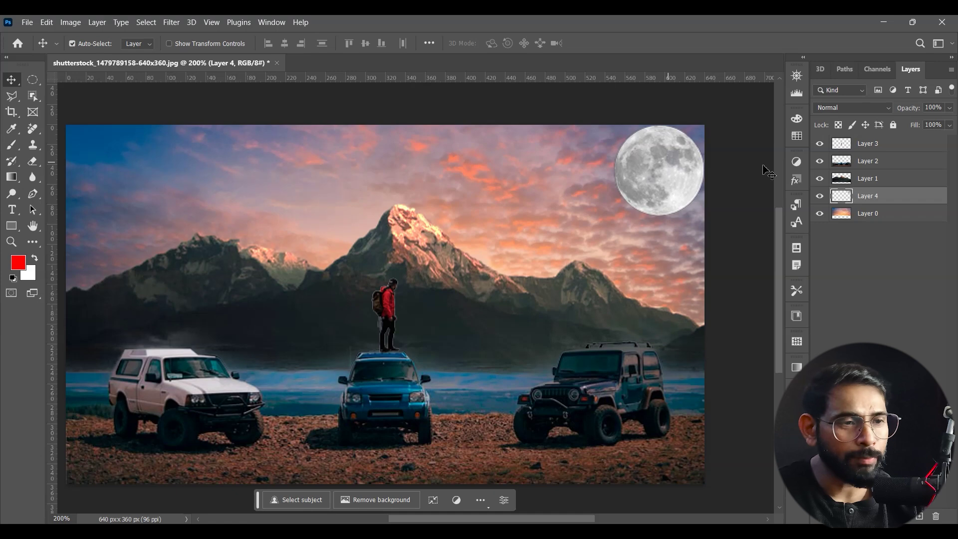
Step: Give the moon a white Outer Glow at 64% opacity, 0% spread and a reduced size
double_click(933, 202)
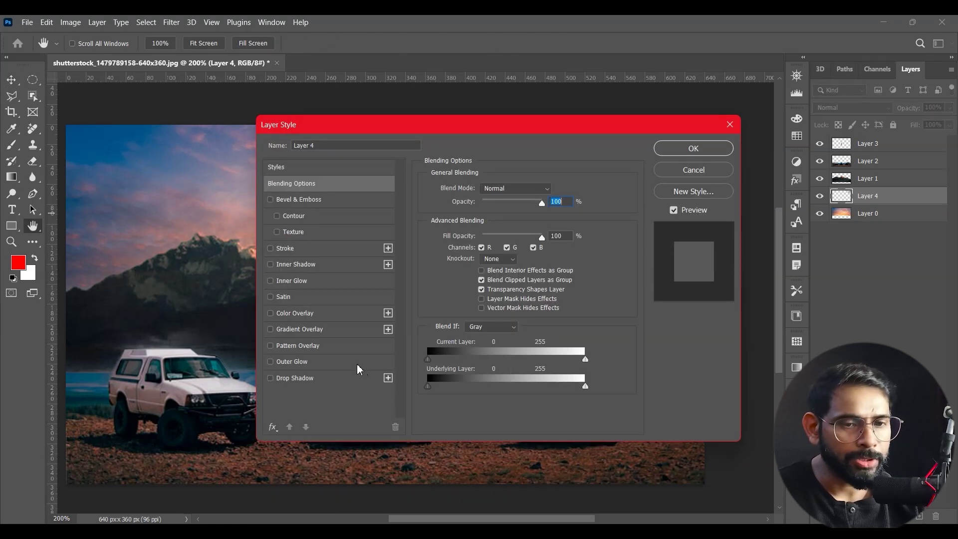
click(299, 366)
drag(408, 132, 211, 59)
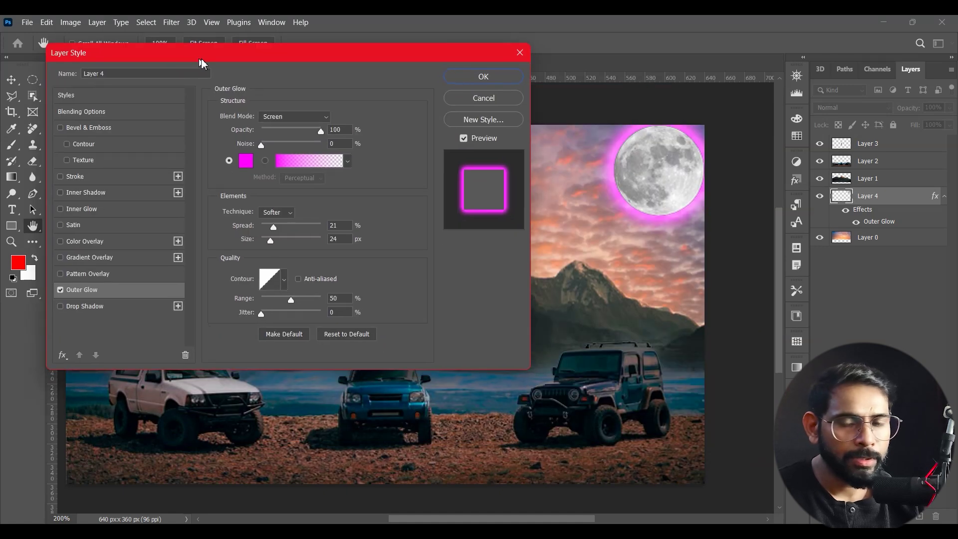
click(259, 160)
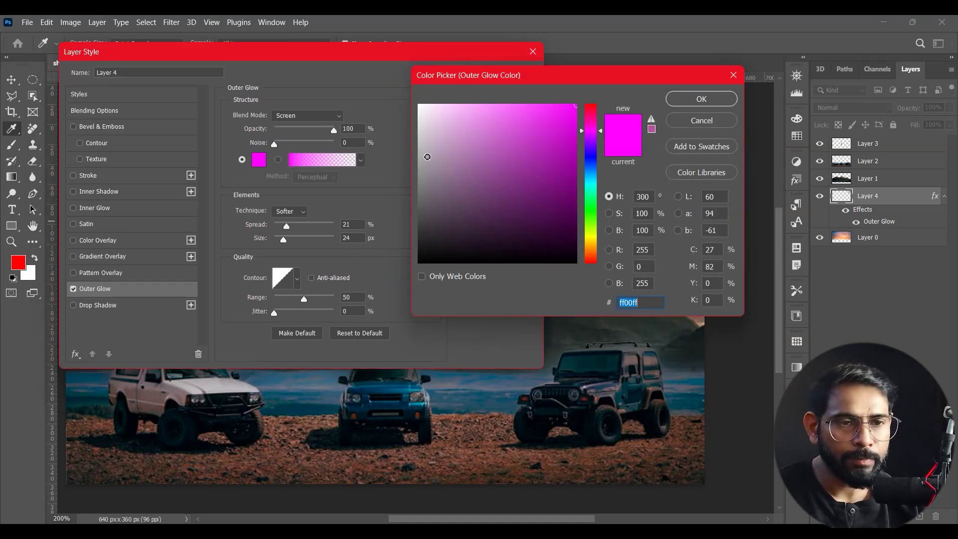
click(419, 105)
click(700, 99)
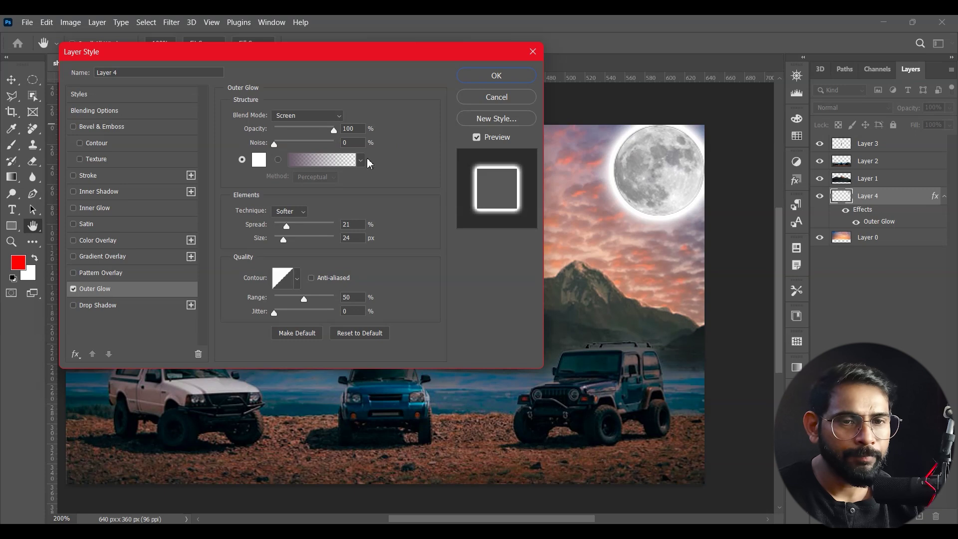
mouse_move(305, 129)
mouse_down()
mouse_move(296, 131)
mouse_move(313, 129)
mouse_up()
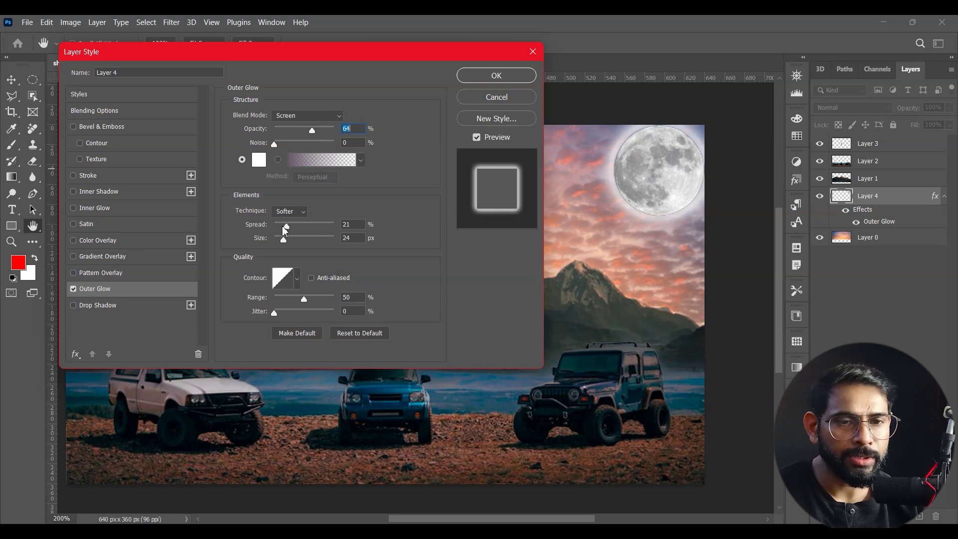
drag(286, 226, 287, 239)
key(shift+Tab)
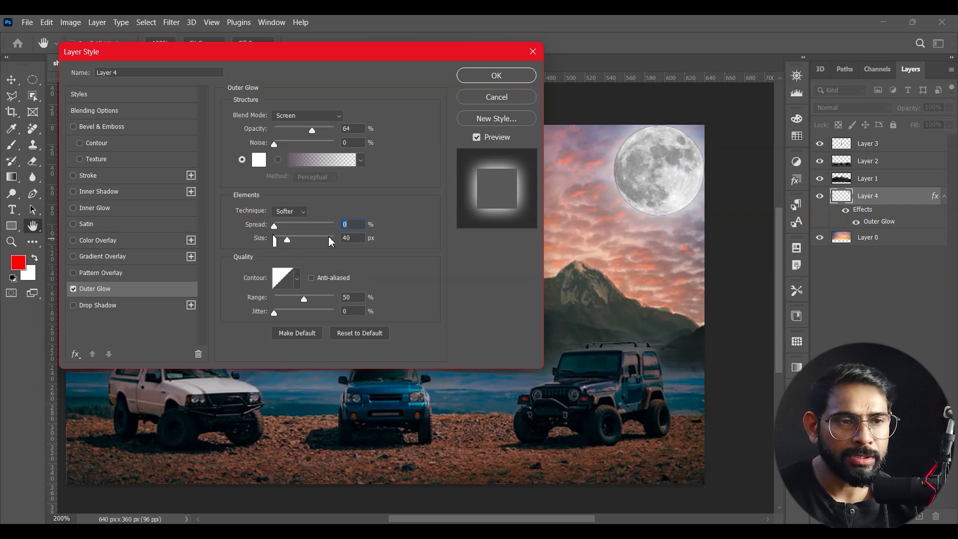
drag(292, 241, 295, 241)
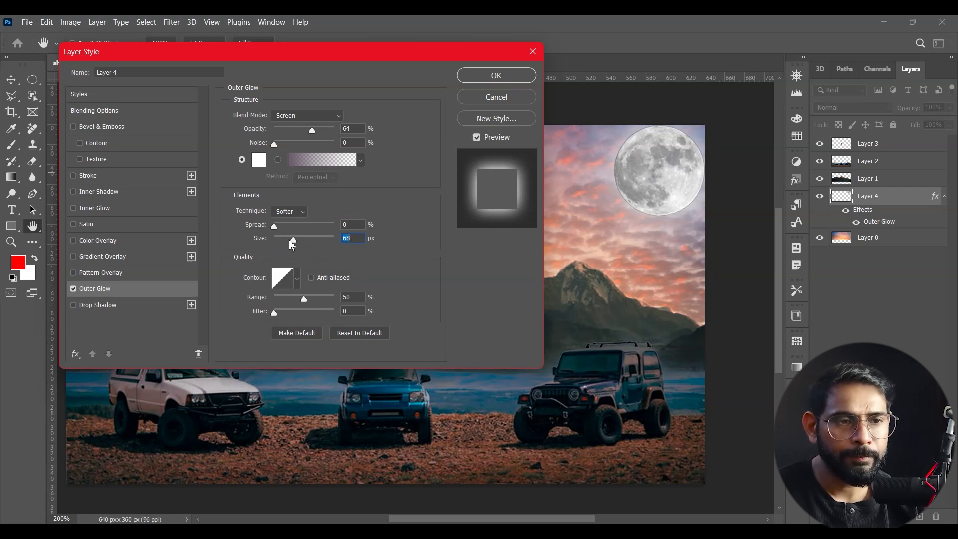
drag(295, 243, 287, 244)
click(496, 75)
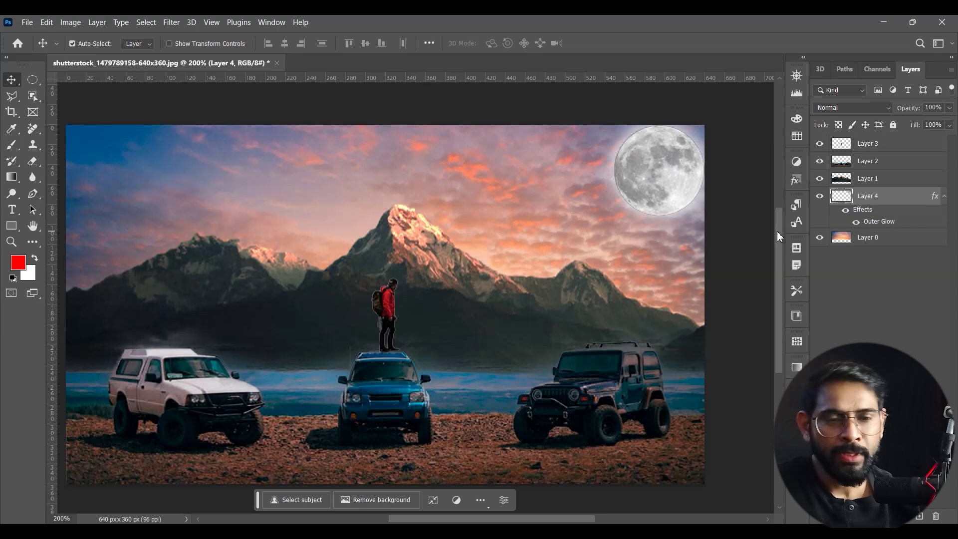
Step: Save the composite as matte Painting.psd, accepting the Photoshop format options
click(27, 23)
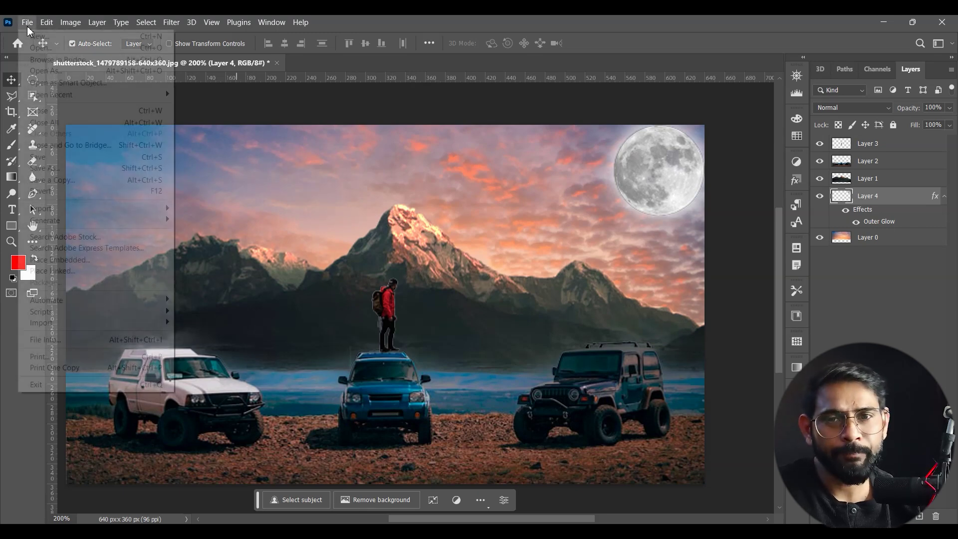
click(45, 167)
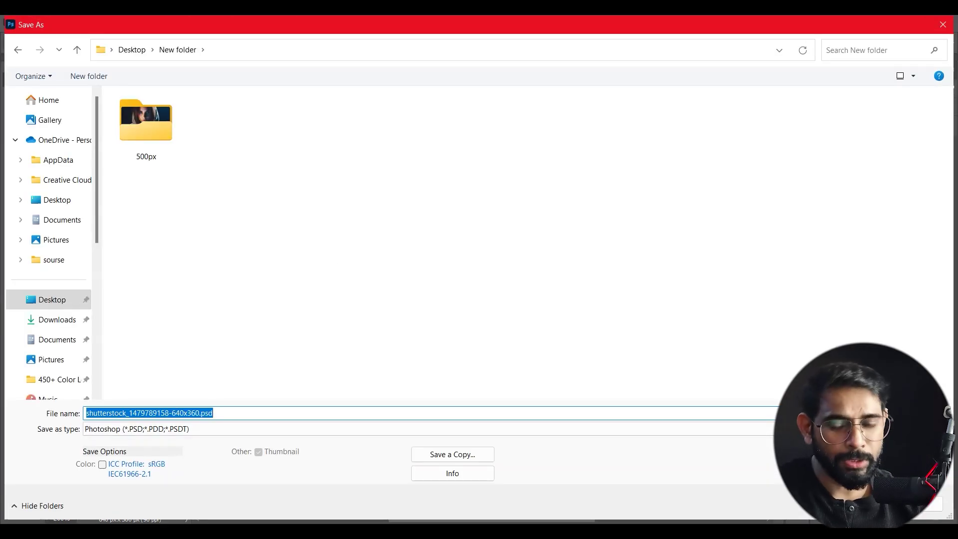
text(matte Painting)
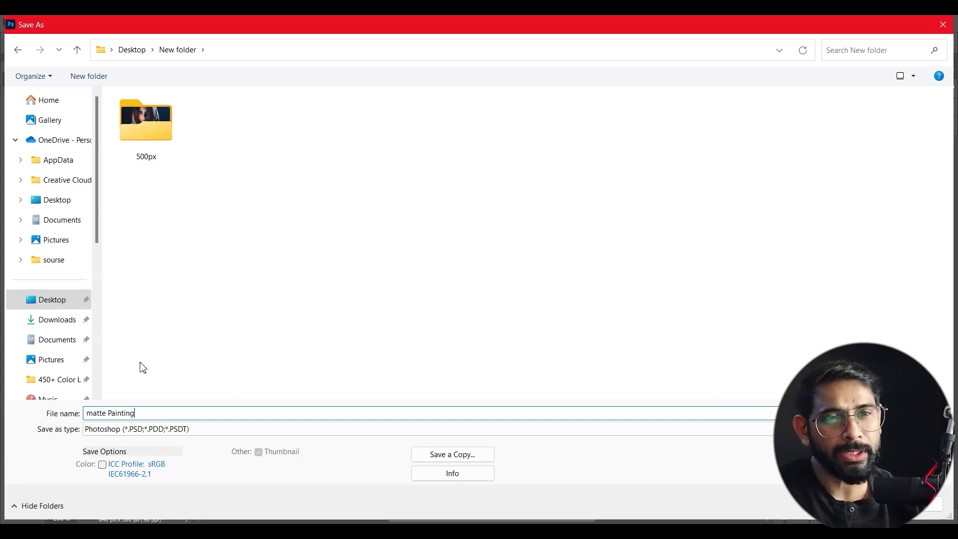
key(Return)
click(610, 157)
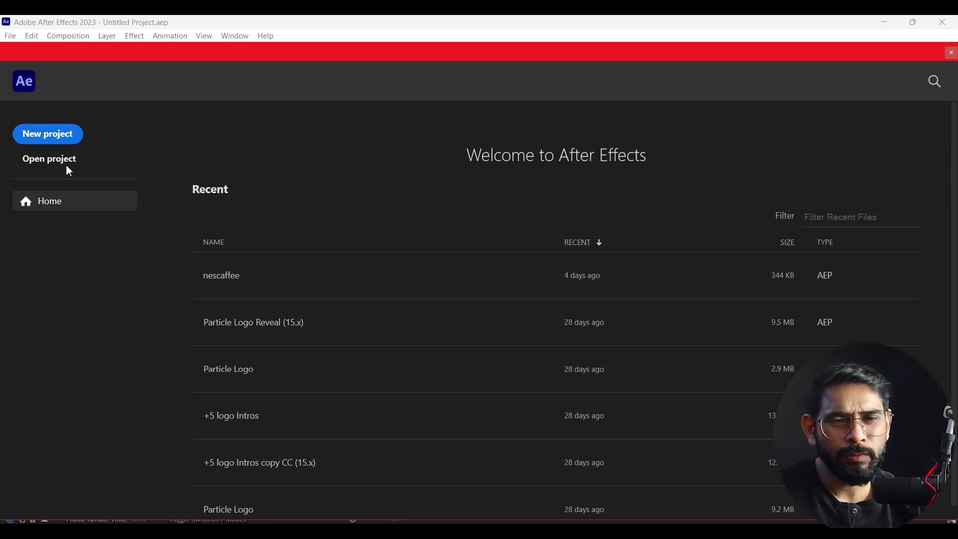
Step: Start a new project and import matte Painting.psd as a Composition with editable layer styles
click(68, 141)
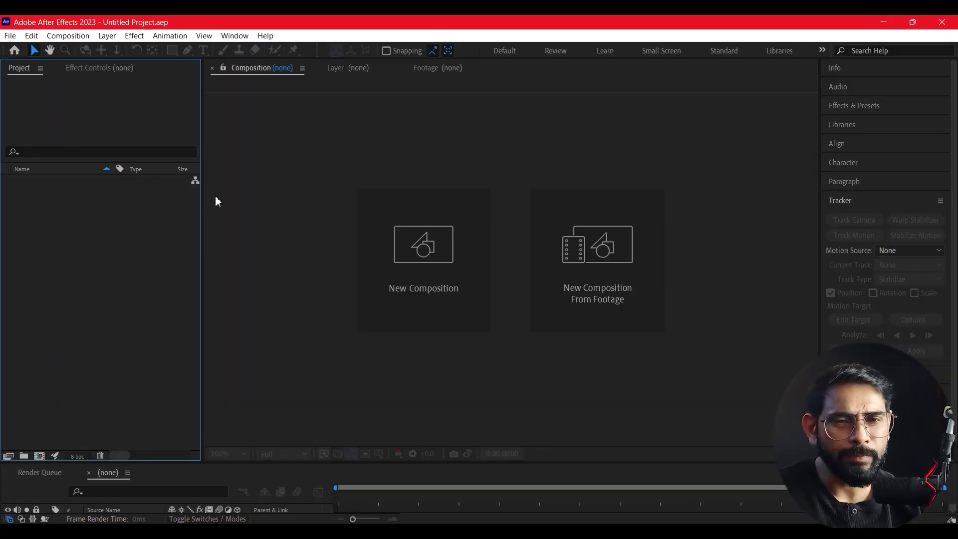
double_click(88, 268)
scroll(88, 229, up, 1)
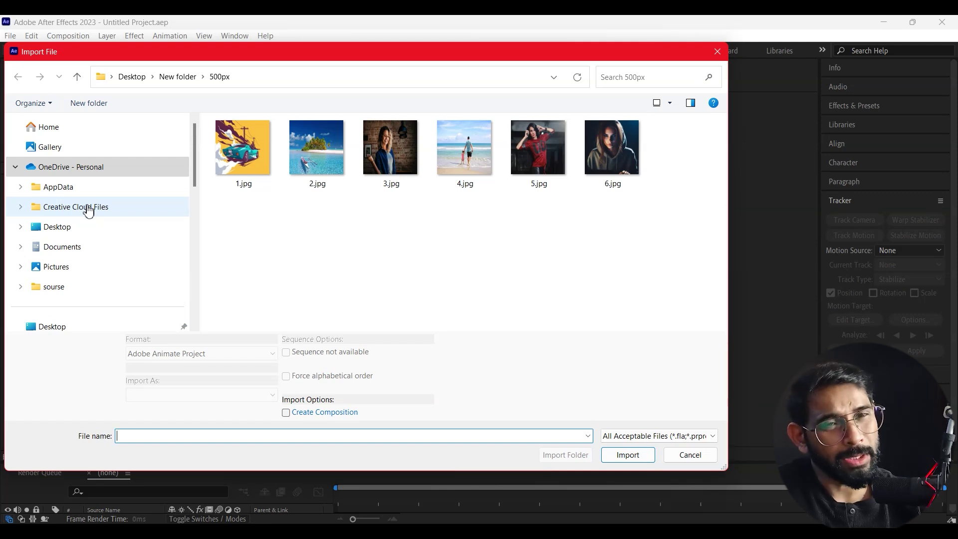
scroll(104, 257, down, 2)
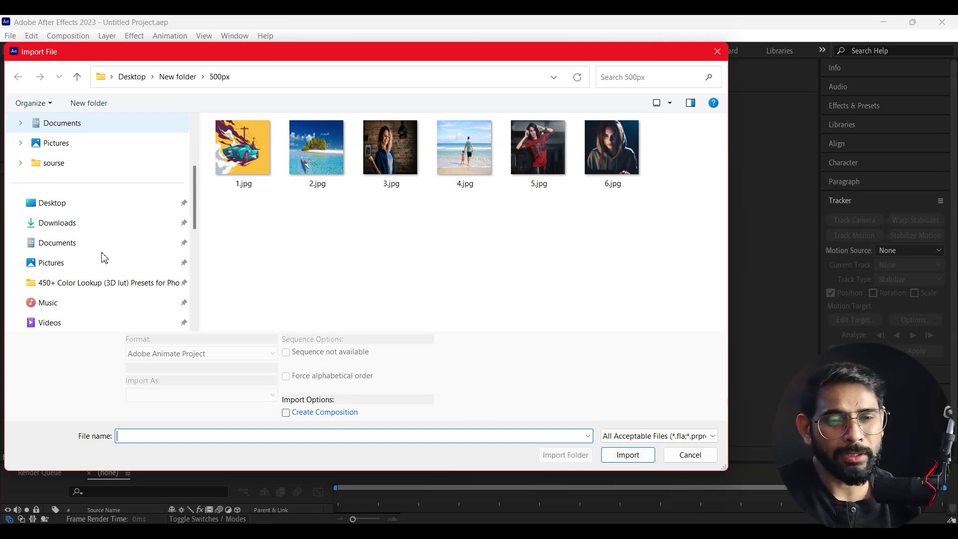
click(627, 454)
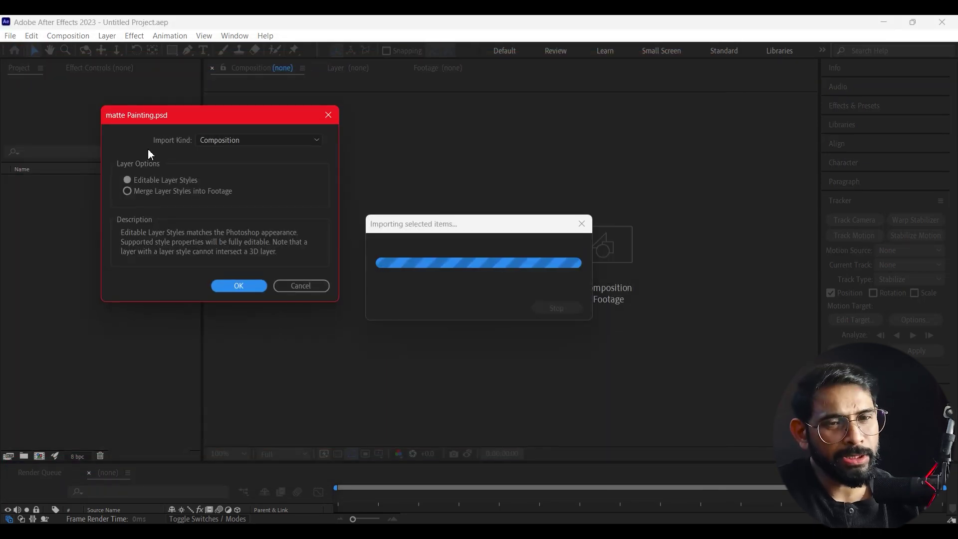
click(269, 140)
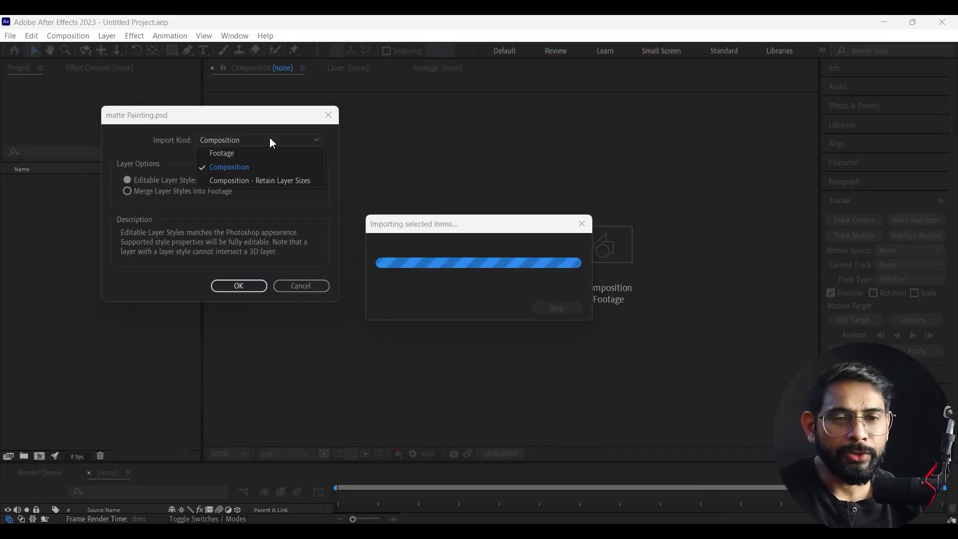
click(241, 168)
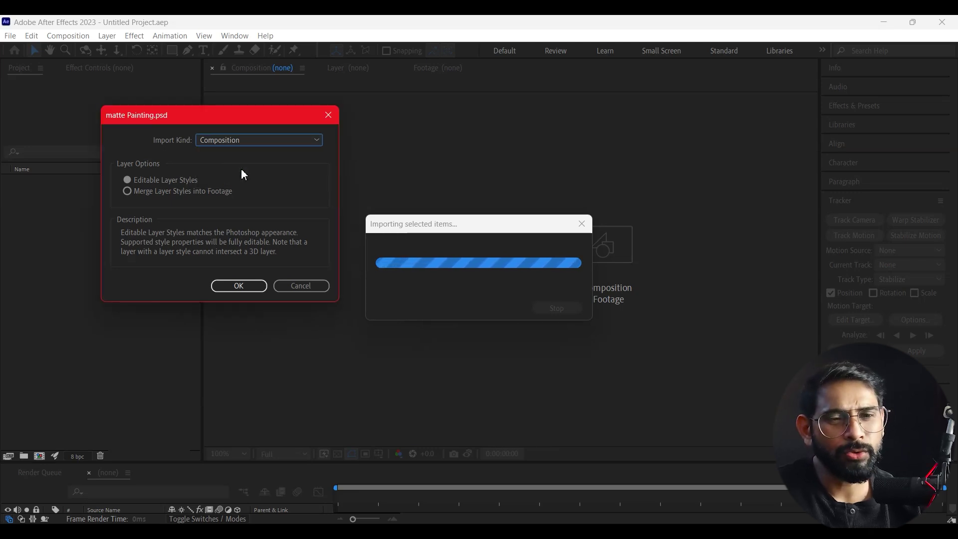
click(286, 140)
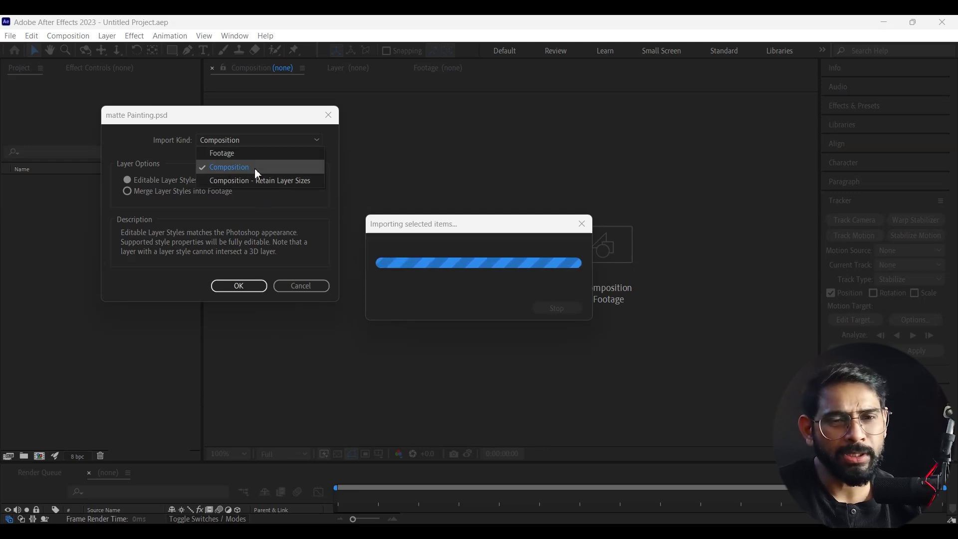
click(254, 168)
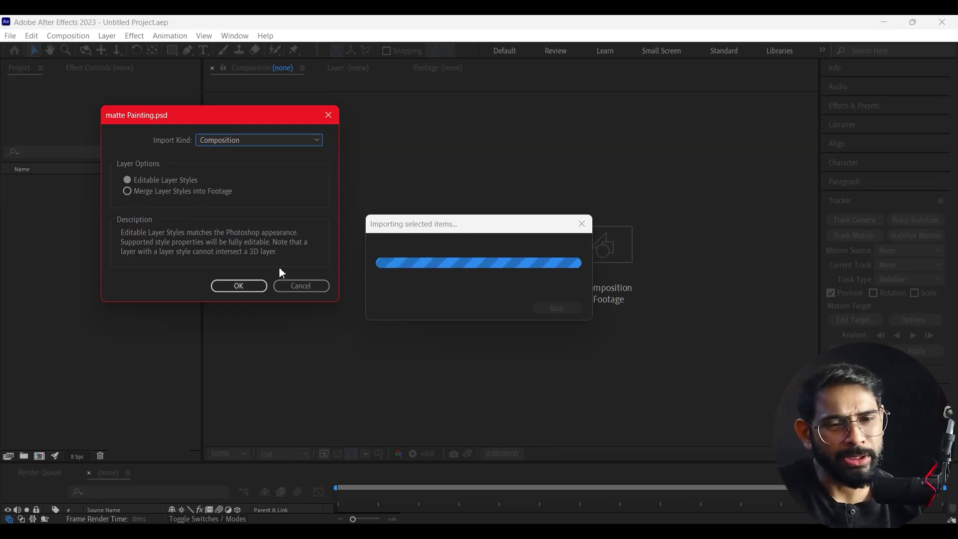
click(226, 288)
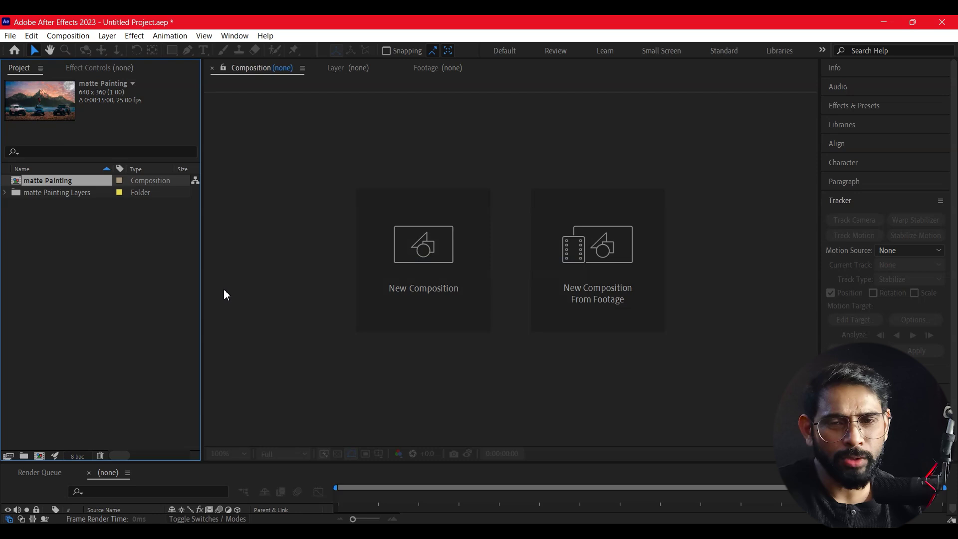
Step: Open the matte Painting comp, reveal Layers 0–4 one at a time, and switch all five to 3D
double_click(19, 184)
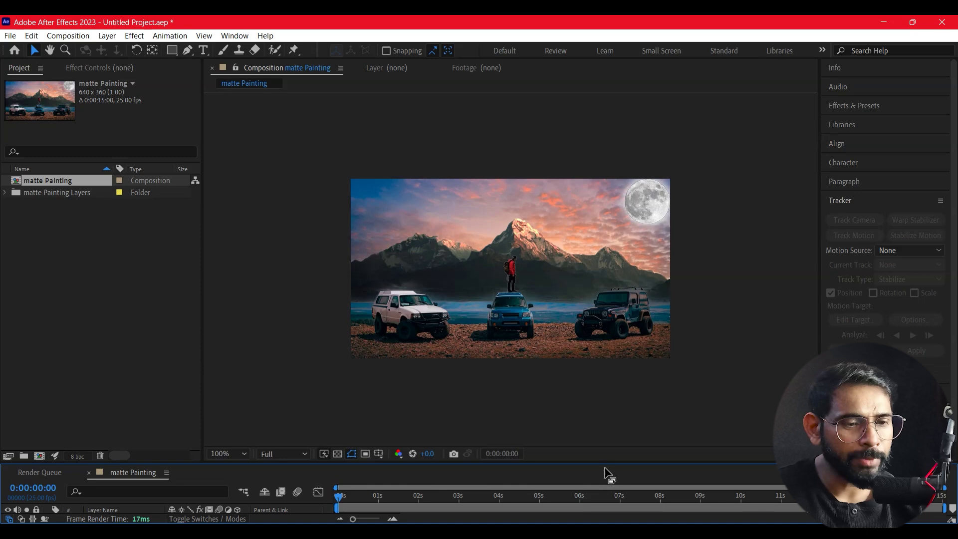
drag(605, 464, 607, 321)
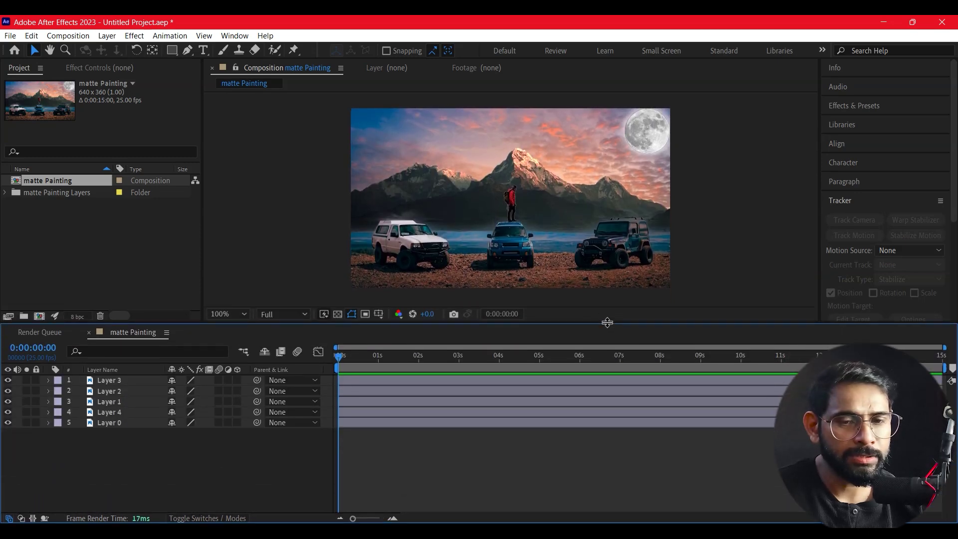
mouse_move(51, 455)
mouse_down()
mouse_move(16, 393)
mouse_move(7, 424)
mouse_up()
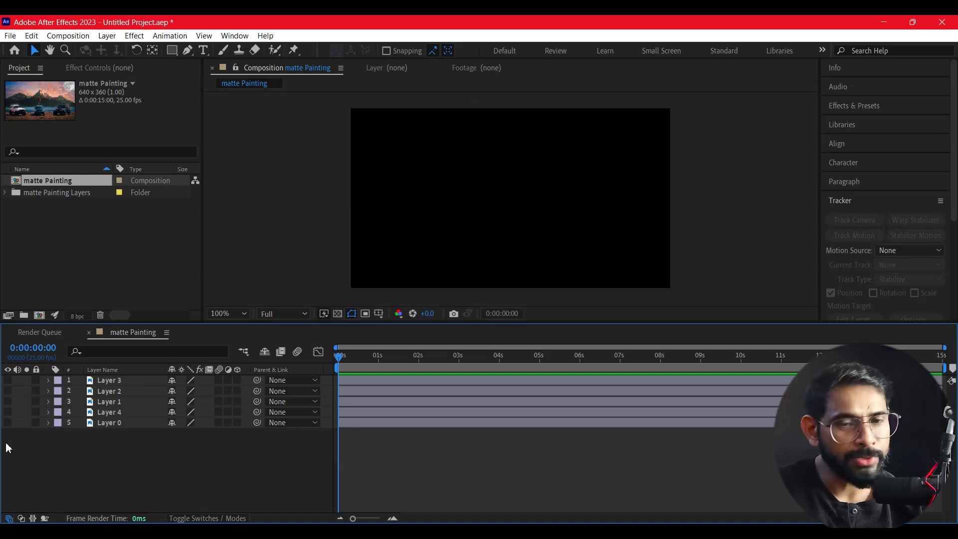
click(8, 423)
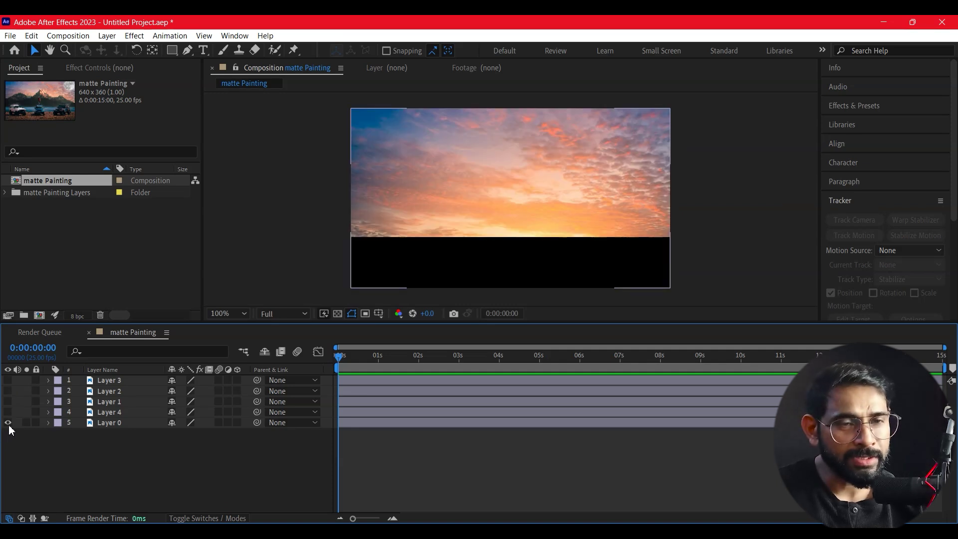
click(8, 411)
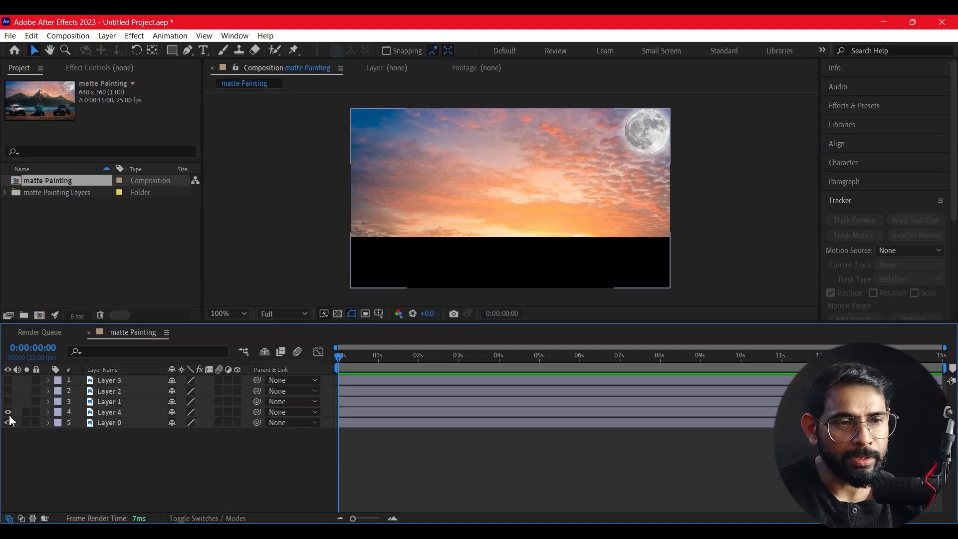
click(8, 401)
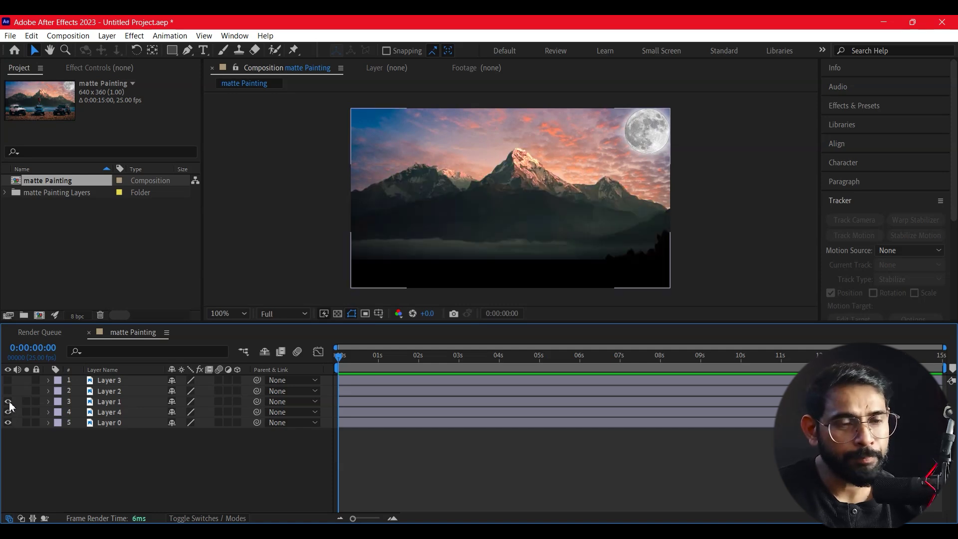
click(8, 392)
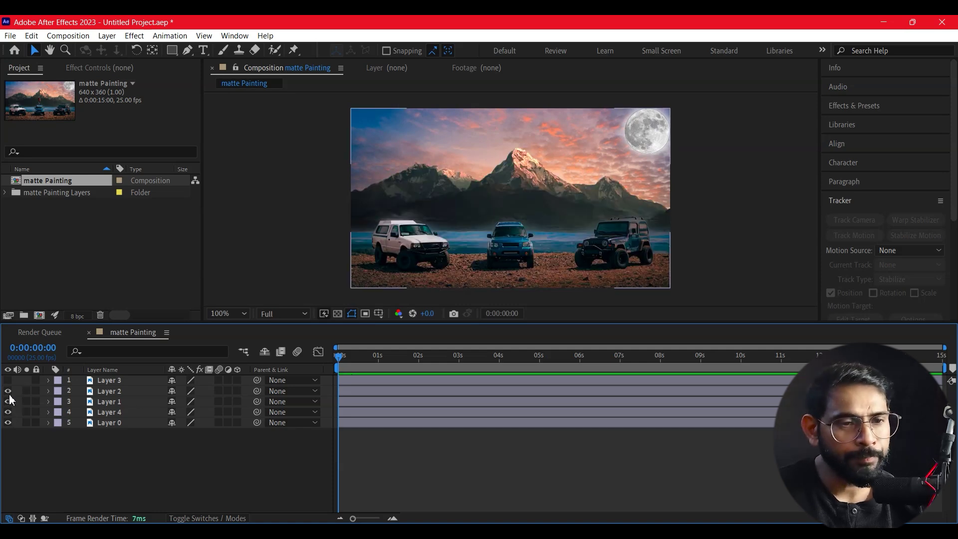
click(8, 380)
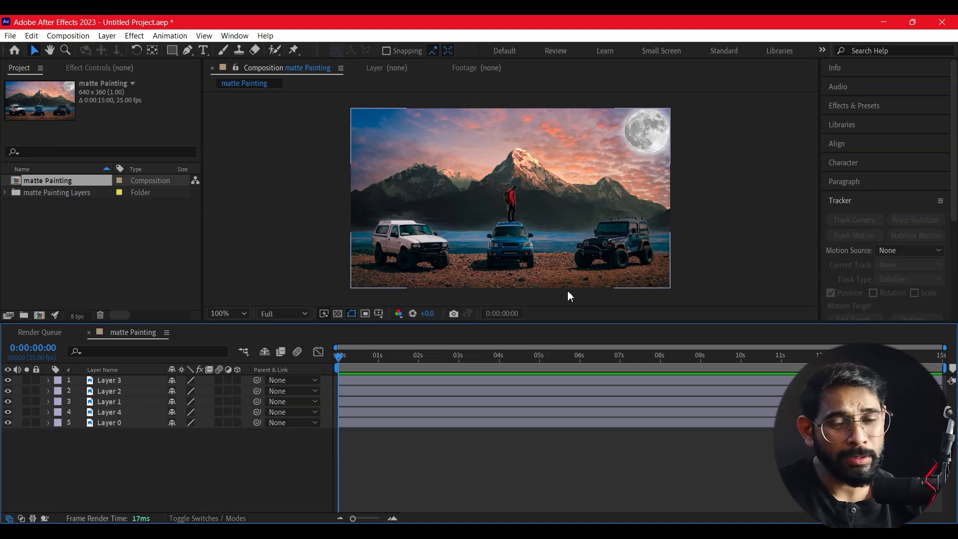
drag(237, 380, 237, 412)
click(238, 423)
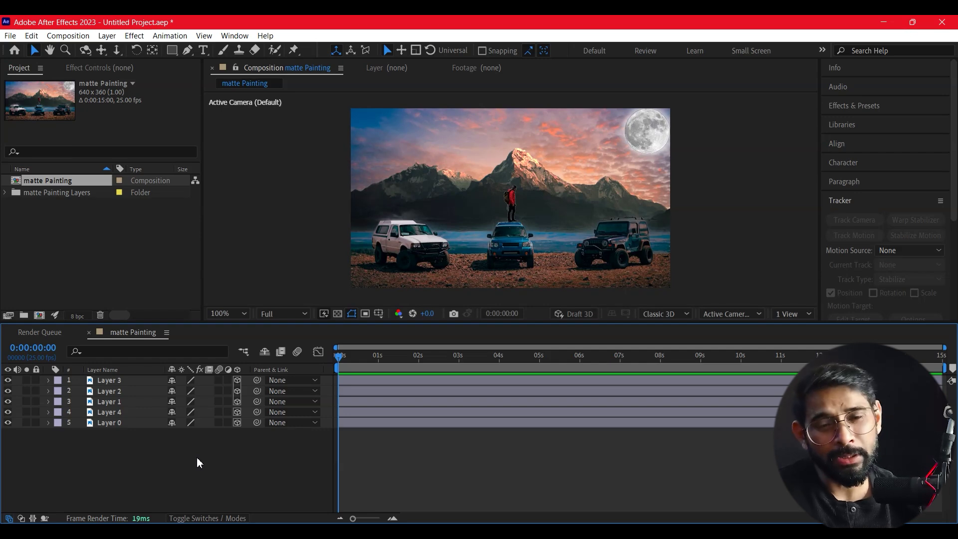
Step: Import the Birds and HD Fog clips and place both as layers above Layer 1
drag(196, 458, 186, 280)
click(61, 232)
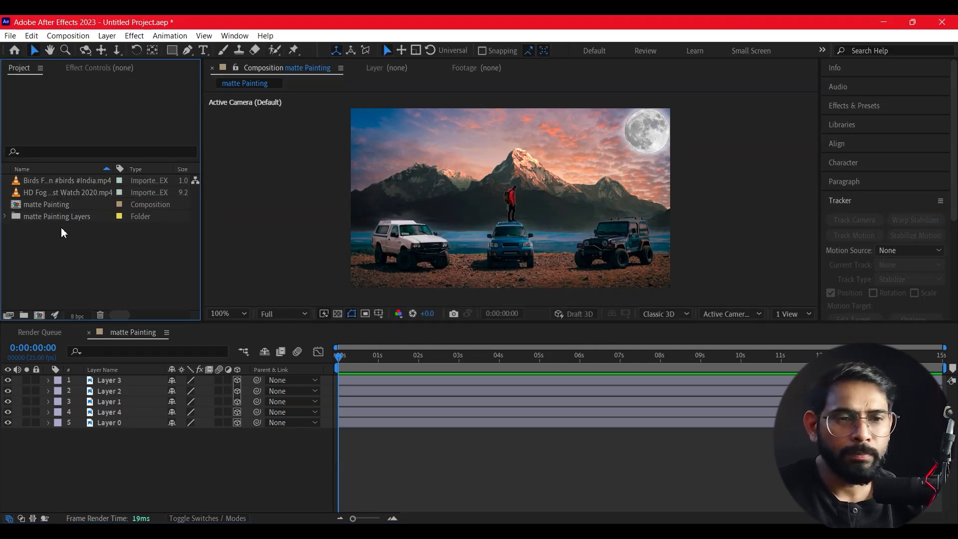
drag(30, 181, 152, 429)
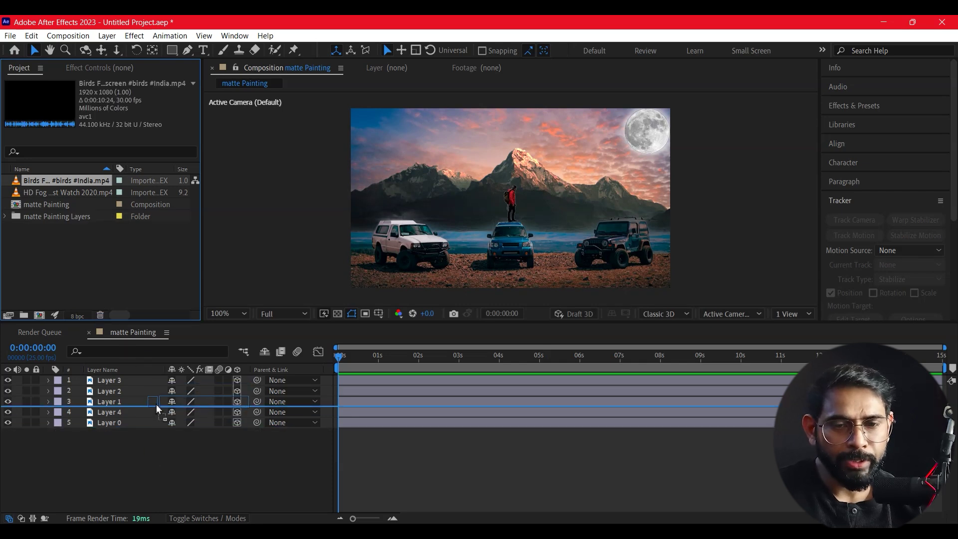
drag(152, 428, 160, 403)
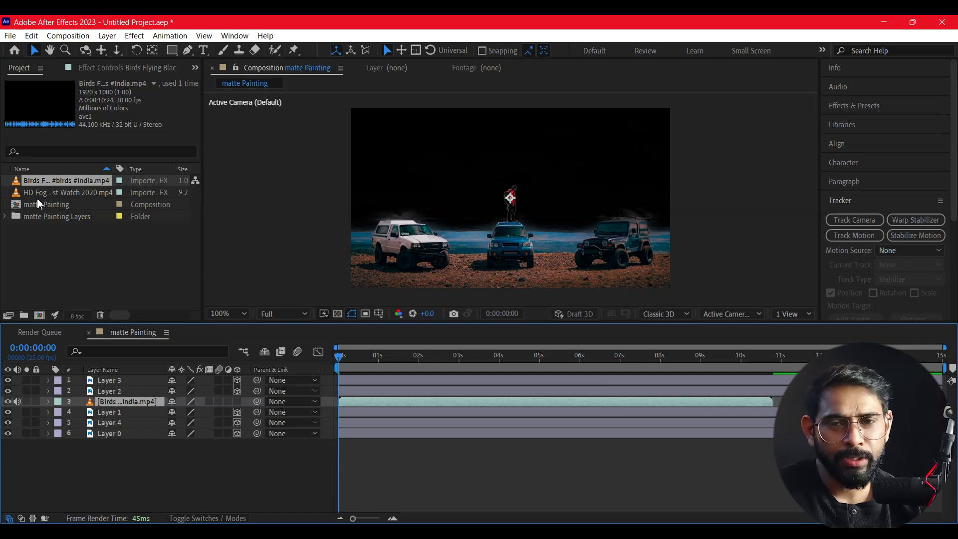
mouse_move(35, 192)
mouse_down()
mouse_move(93, 307)
mouse_move(111, 400)
mouse_up()
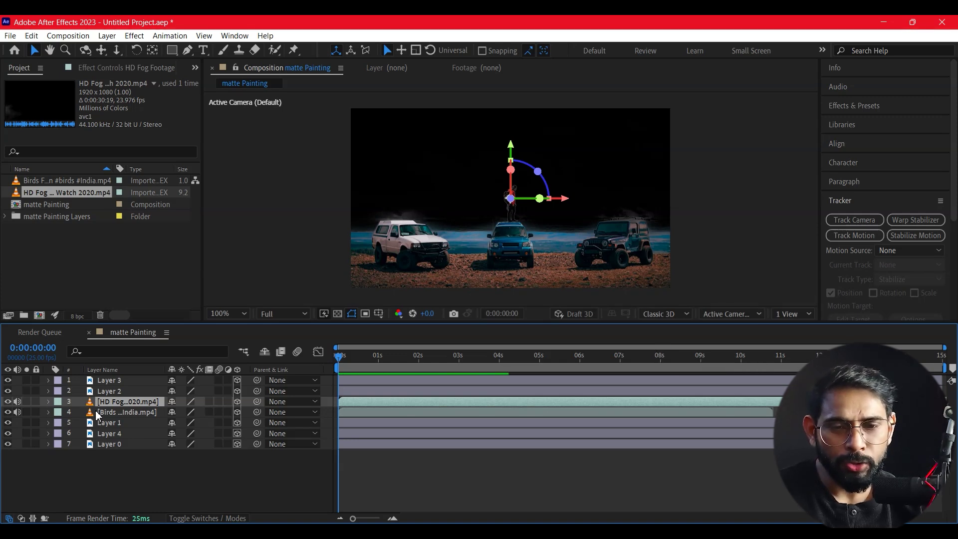
Step: Move HD Fog directly beneath Layer 3, preview the result, and reveal the blend mode columns
drag(103, 402, 112, 391)
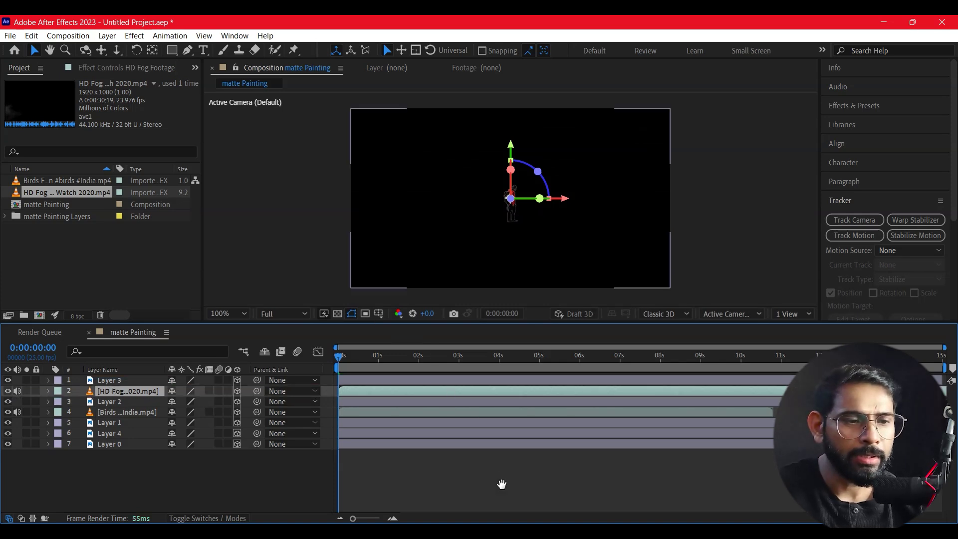
click(503, 487)
key(space)
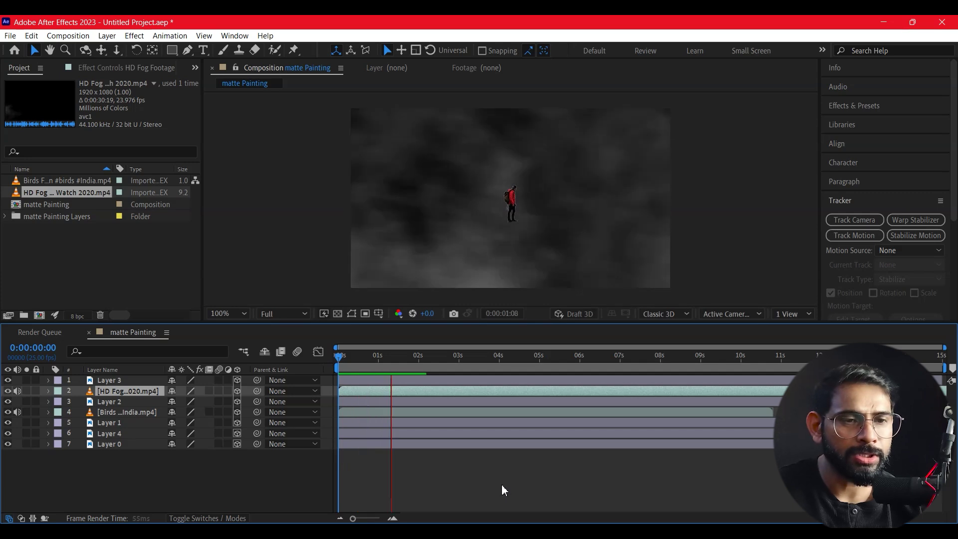
key(space)
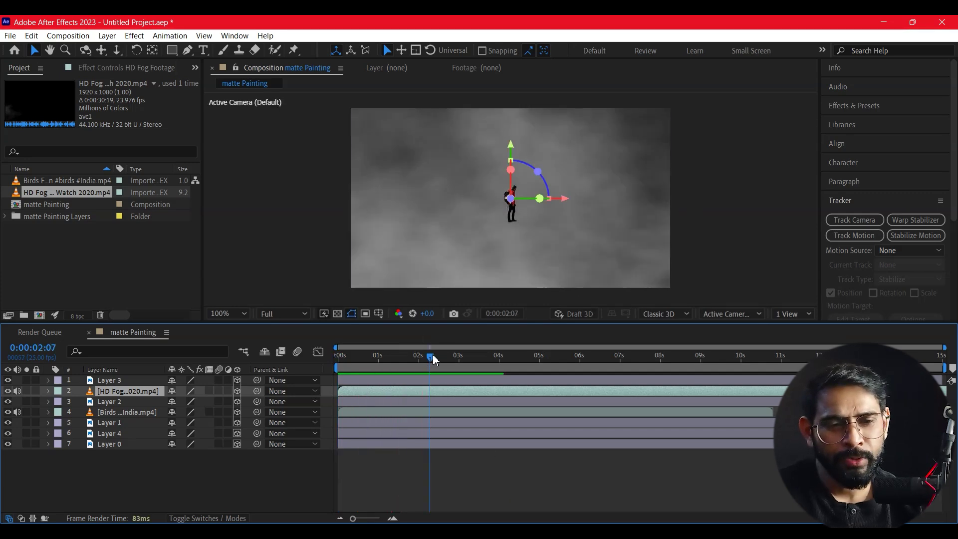
click(337, 373)
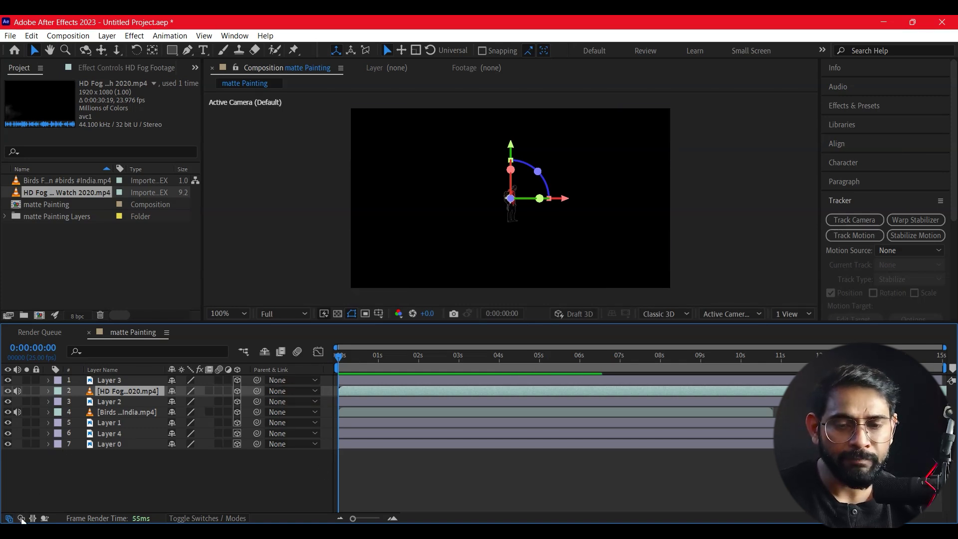
click(21, 518)
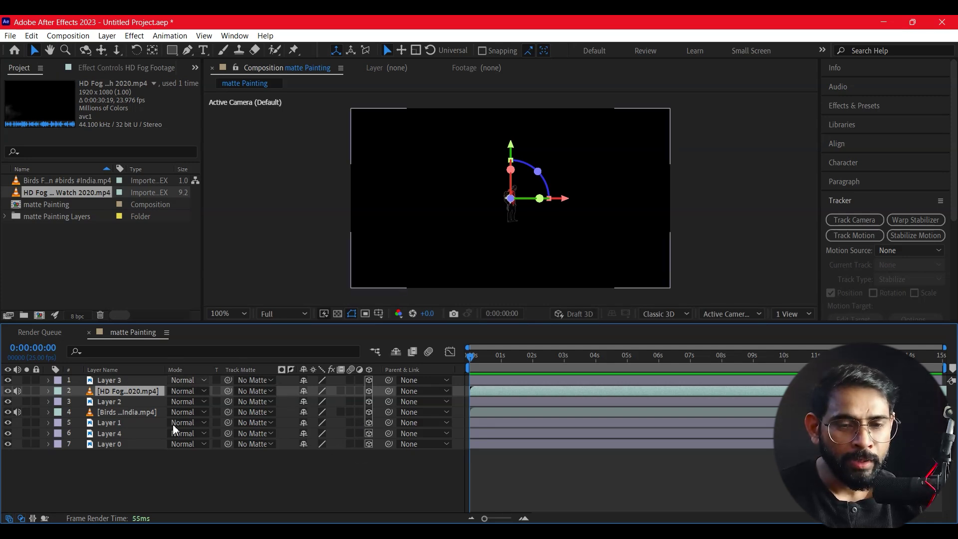
click(206, 393)
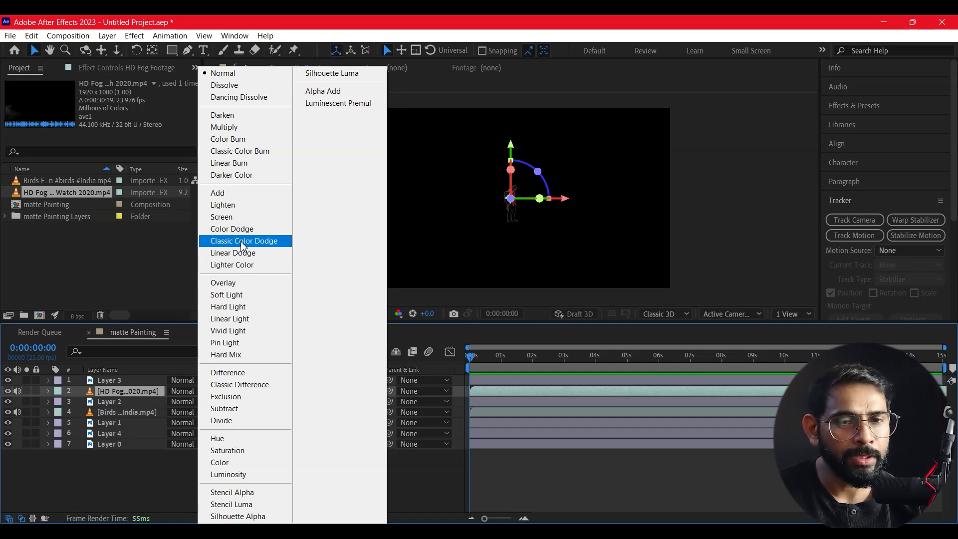
Step: Set the blend mode of the HD Fog and Birds layers to Screen
click(251, 223)
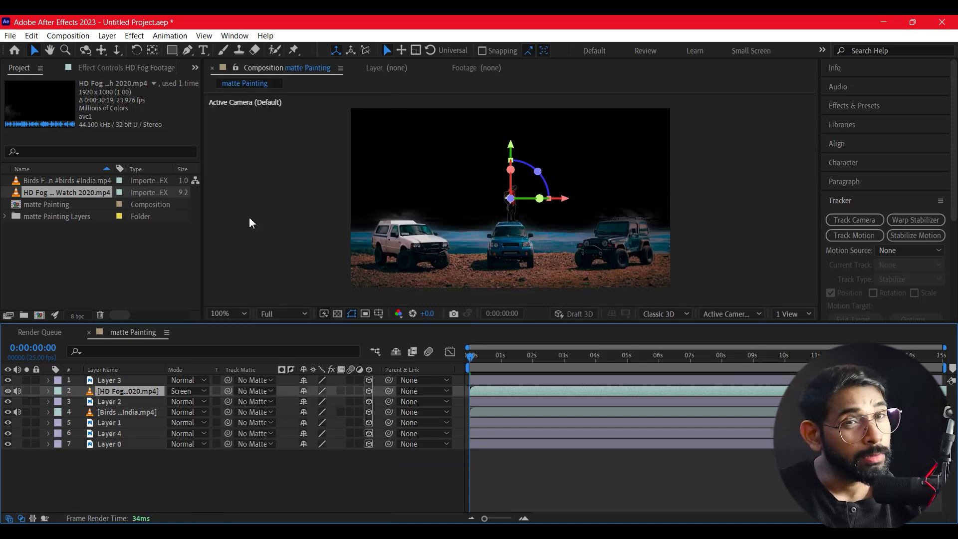
click(127, 413)
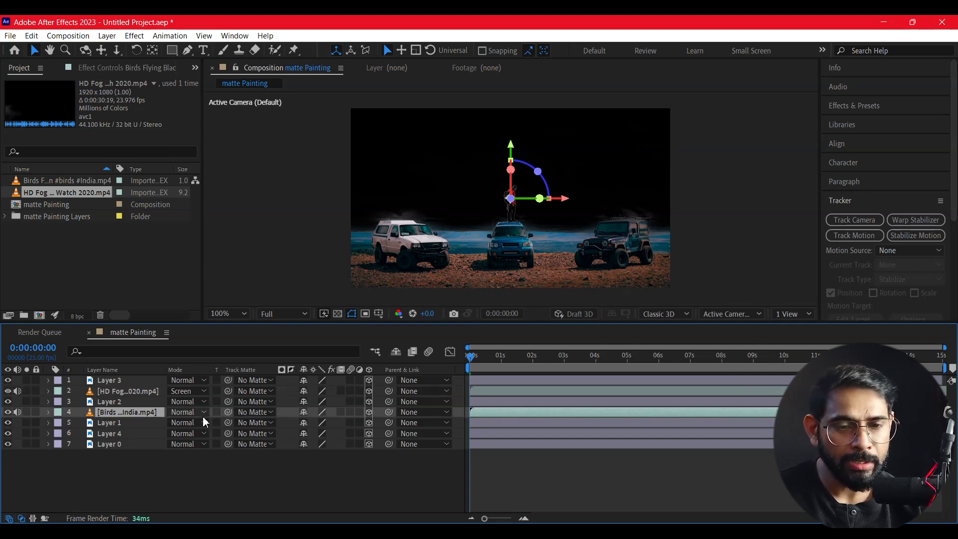
click(204, 413)
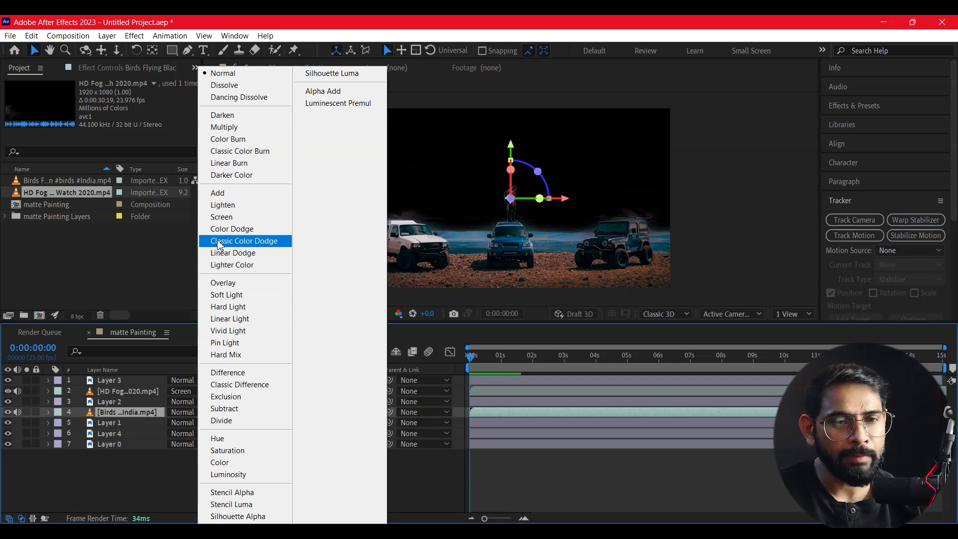
click(225, 217)
Step: Preview the composition and stop it at 0:00:04:13
click(736, 272)
key(space)
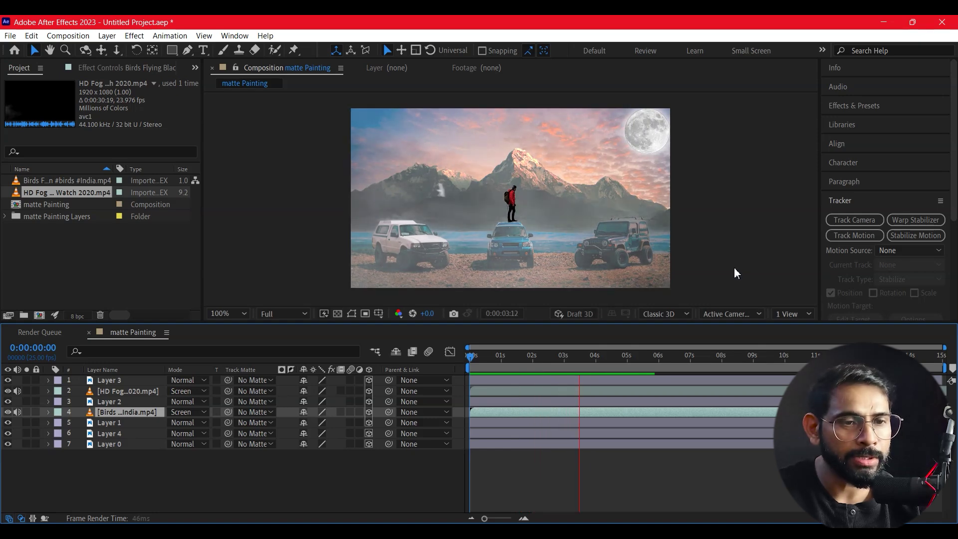
key(space)
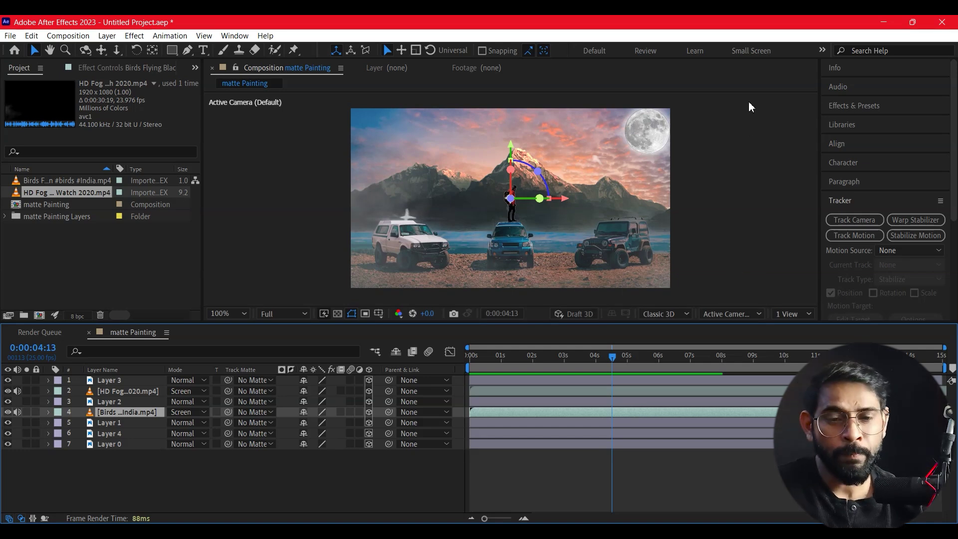
Step: At 0:00:01:12, add a Two-Node Camera named Camera 1 with 105 mm focal length
drag(611, 357, 516, 394)
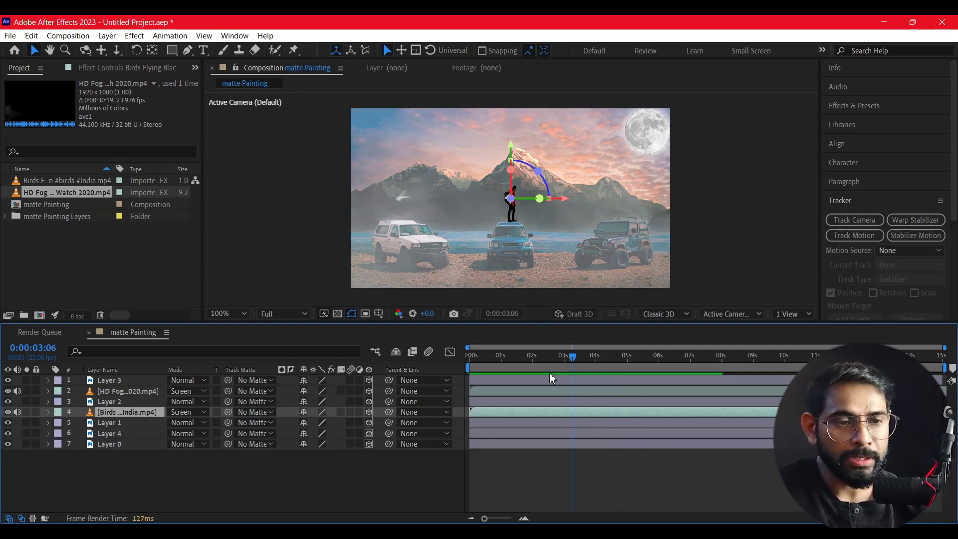
right_click(276, 478)
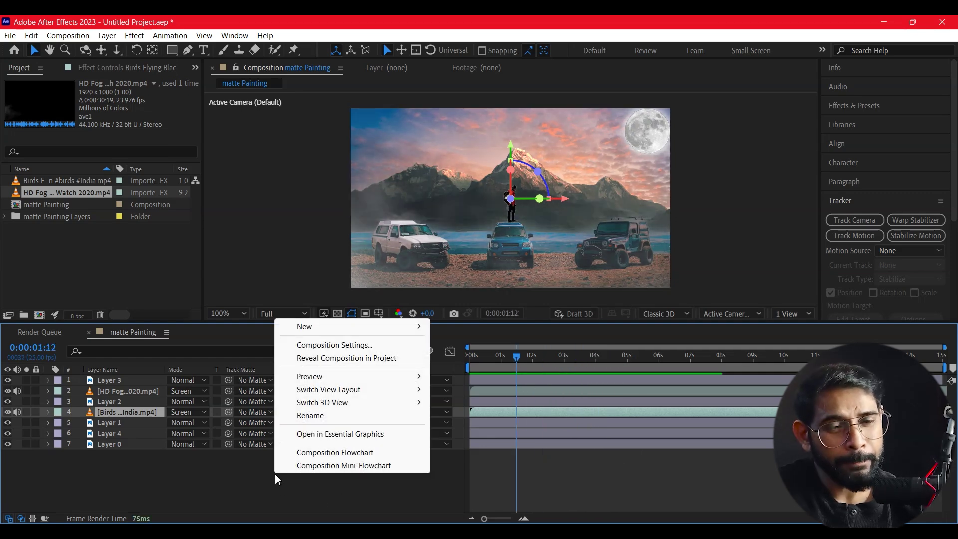
mouse_move(302, 326)
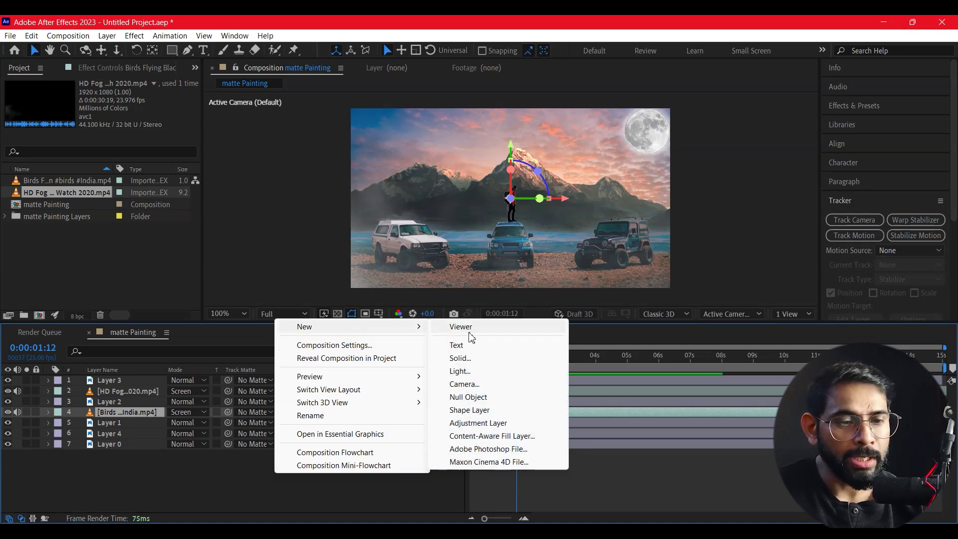
click(472, 385)
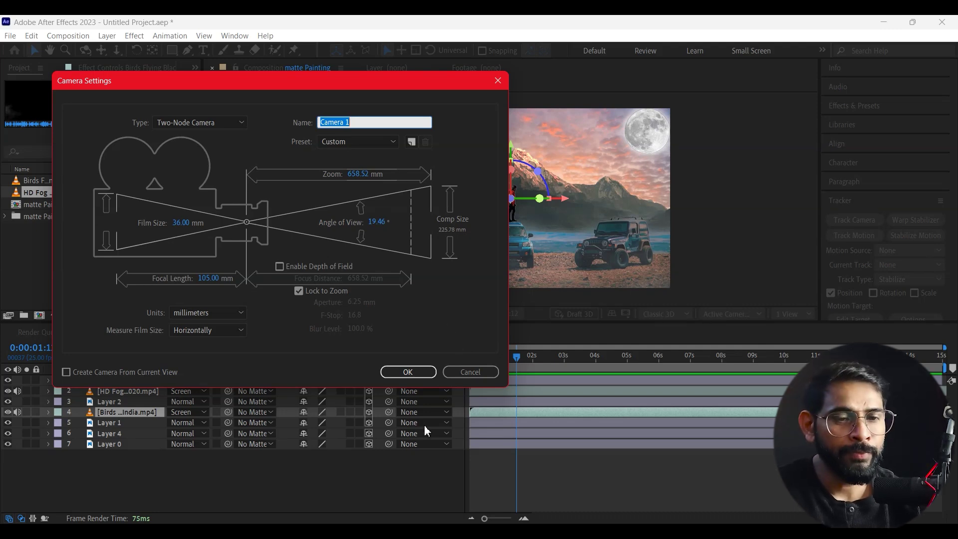
click(409, 372)
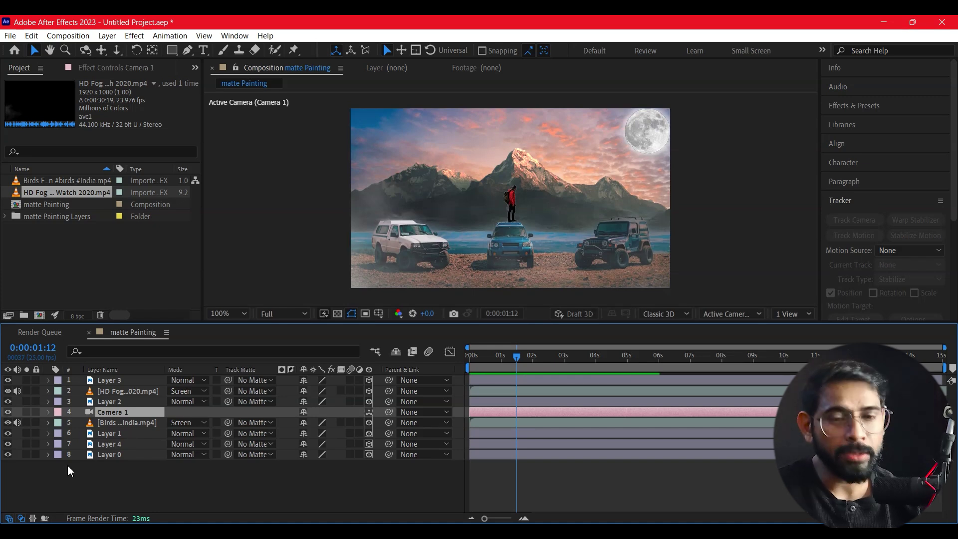
Step: Split the viewer into 2 Views (Active Camera and Top), zoom them, and select Layer 0
click(793, 314)
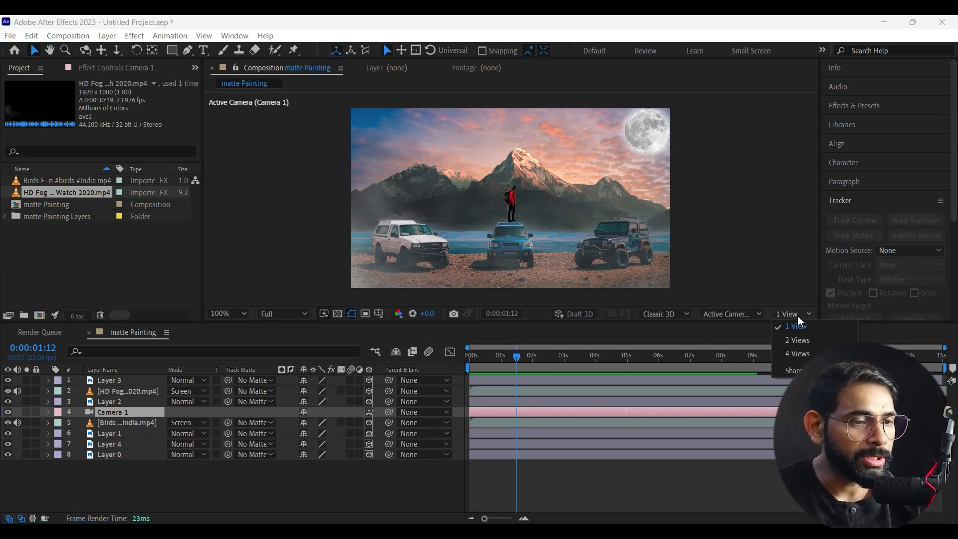
click(797, 340)
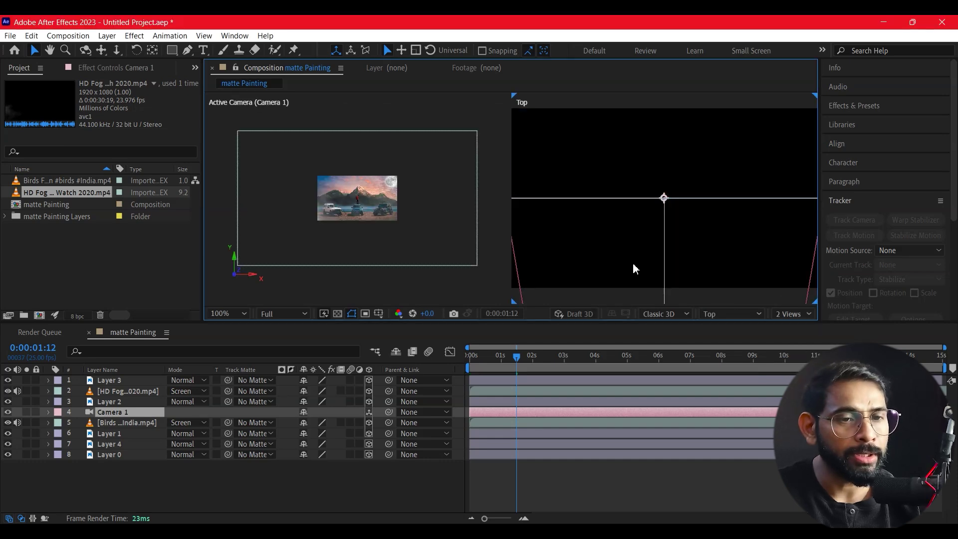
scroll(625, 231, down, 2)
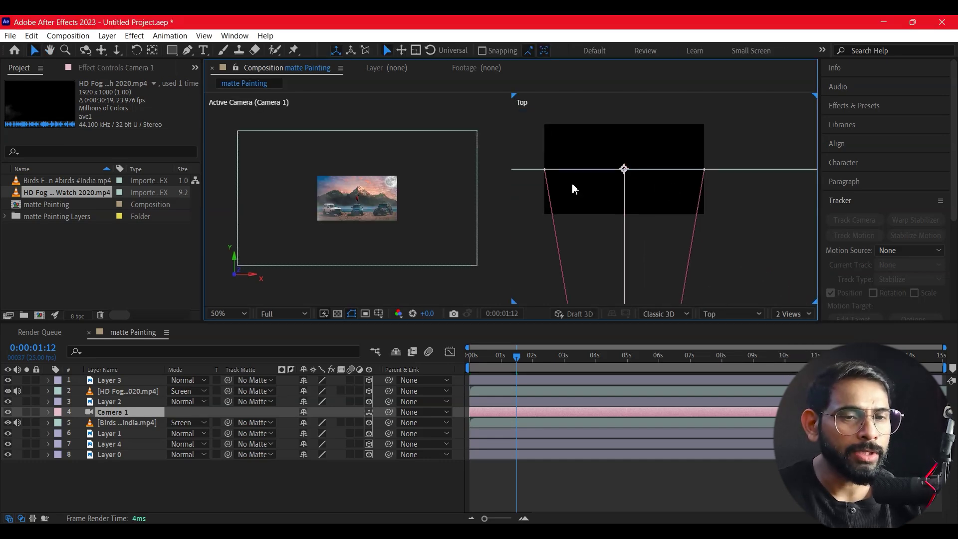
scroll(366, 214, up, 2)
scroll(429, 208, up, 1)
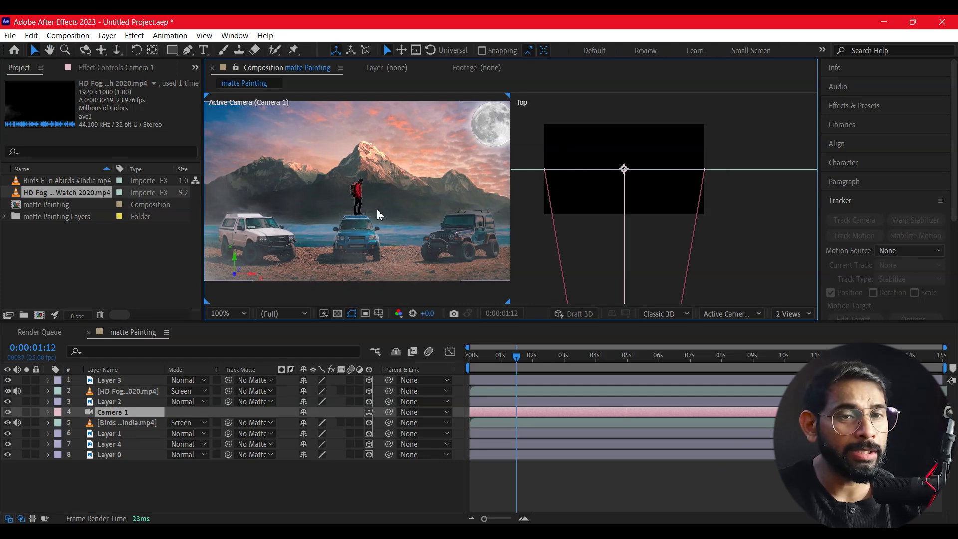
scroll(377, 214, down, 1)
scroll(329, 175, up, 1)
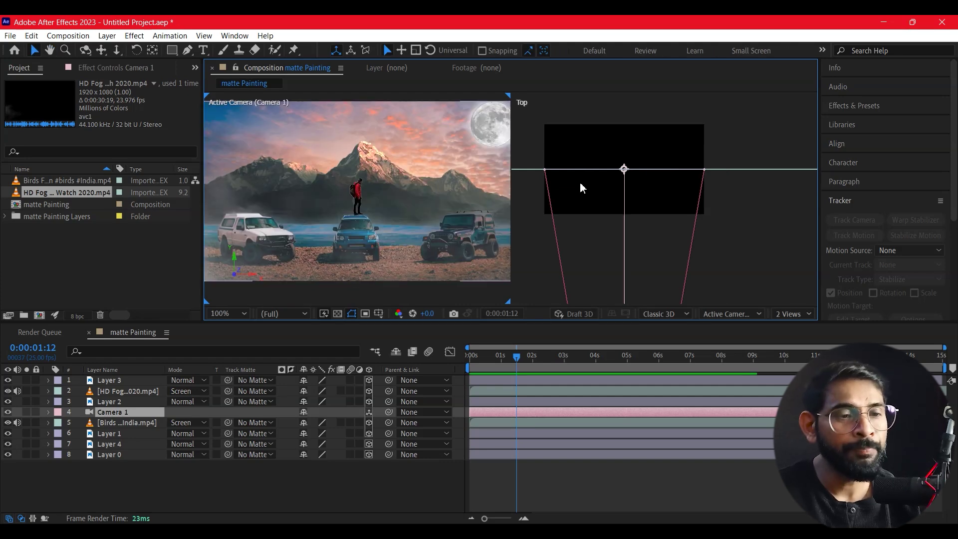
scroll(646, 199, down, 1)
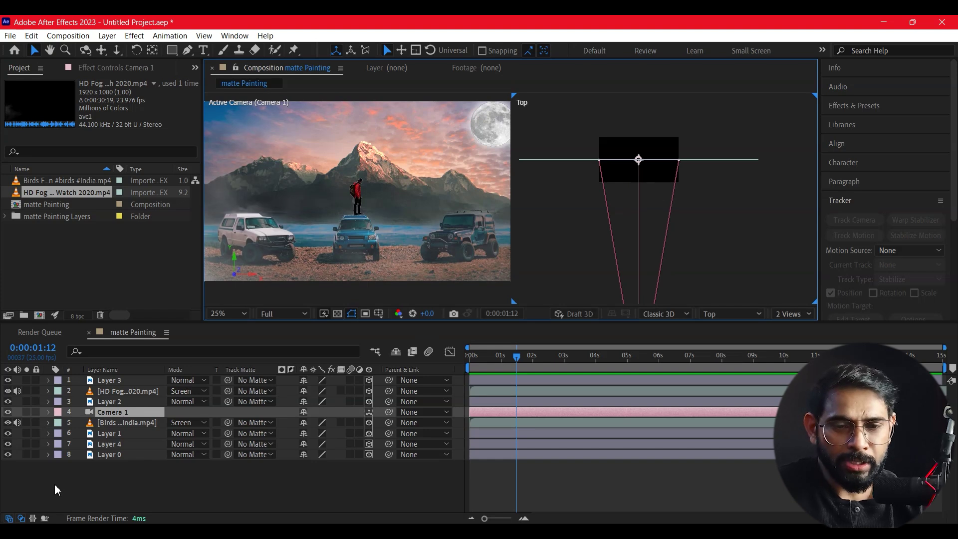
click(104, 455)
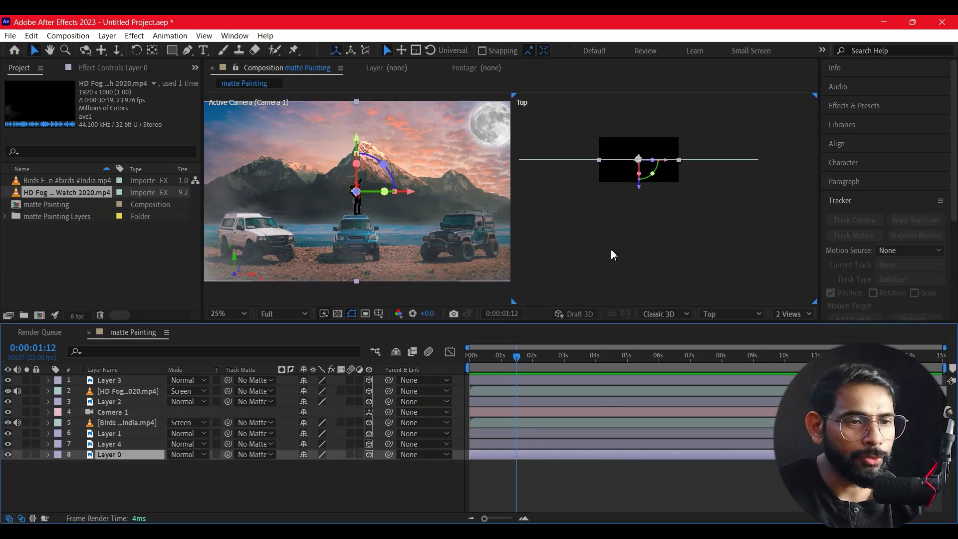
Step: Drag Camera 1 to the top of the layer stack
scroll(632, 172, up, 1)
scroll(644, 192, up, 1)
scroll(655, 211, up, 2)
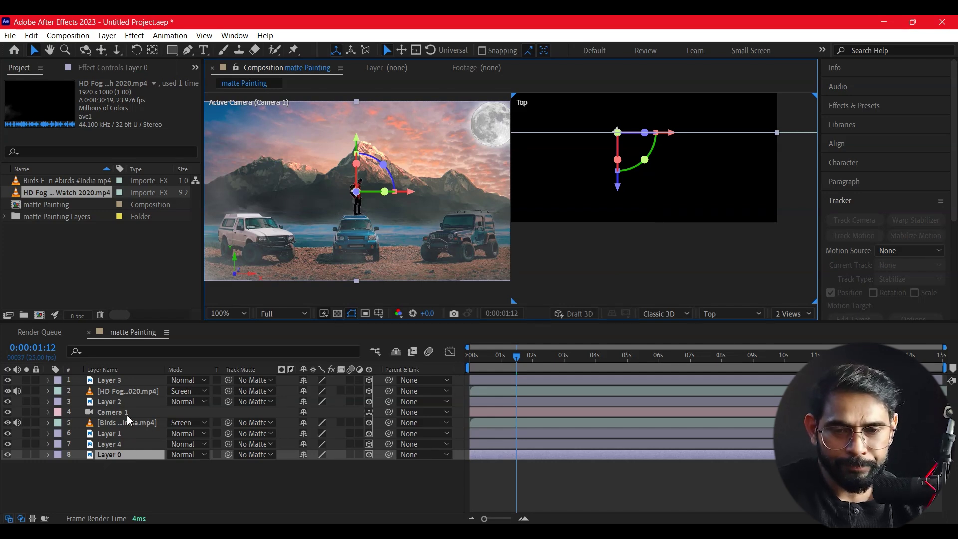
drag(107, 413, 110, 378)
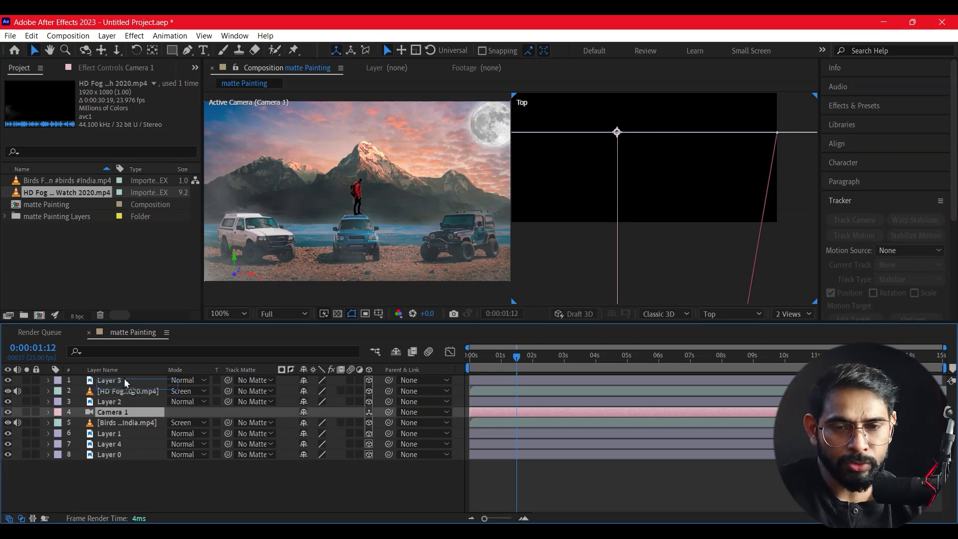
Step: Push Layer 4, the moon, back to Z −23.0 in the Top view
scroll(658, 188, down, 2)
scroll(709, 226, down, 2)
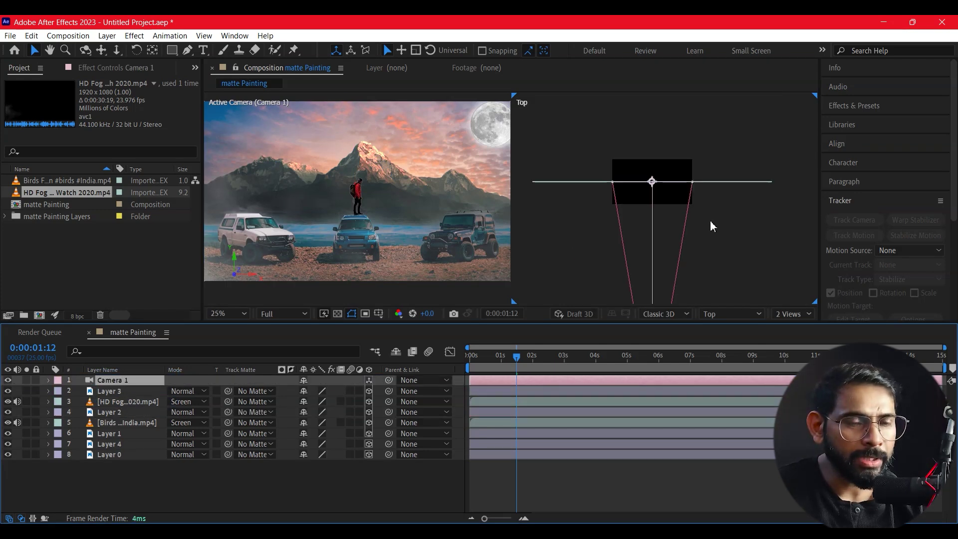
scroll(709, 170, down, 2)
scroll(683, 184, up, 1)
scroll(660, 232, up, 1)
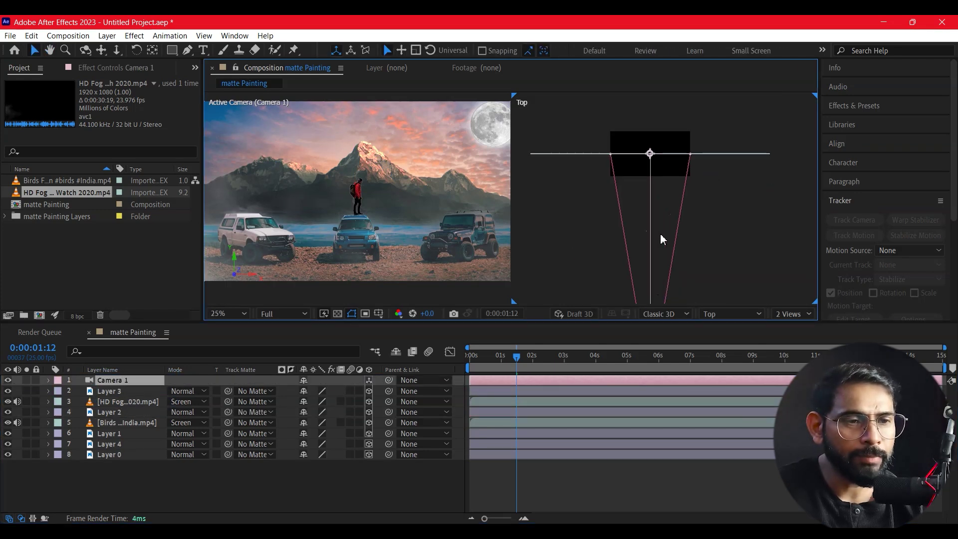
scroll(660, 233, up, 2)
scroll(663, 240, up, 2)
scroll(672, 259, up, 1)
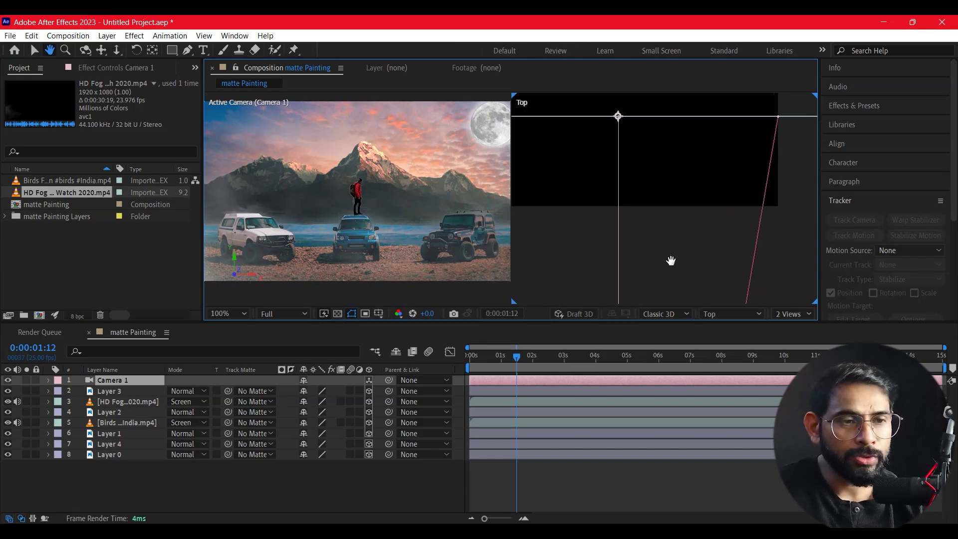
click(116, 453)
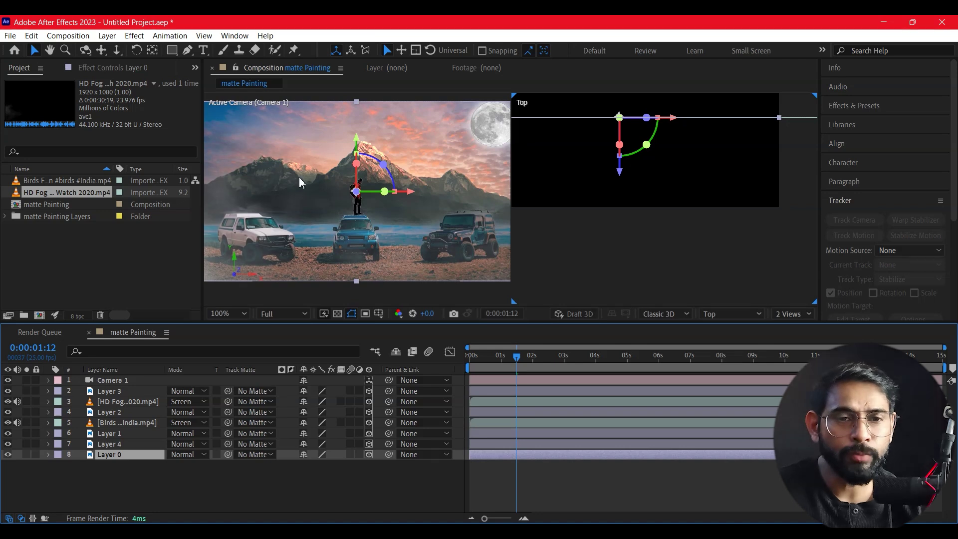
click(106, 444)
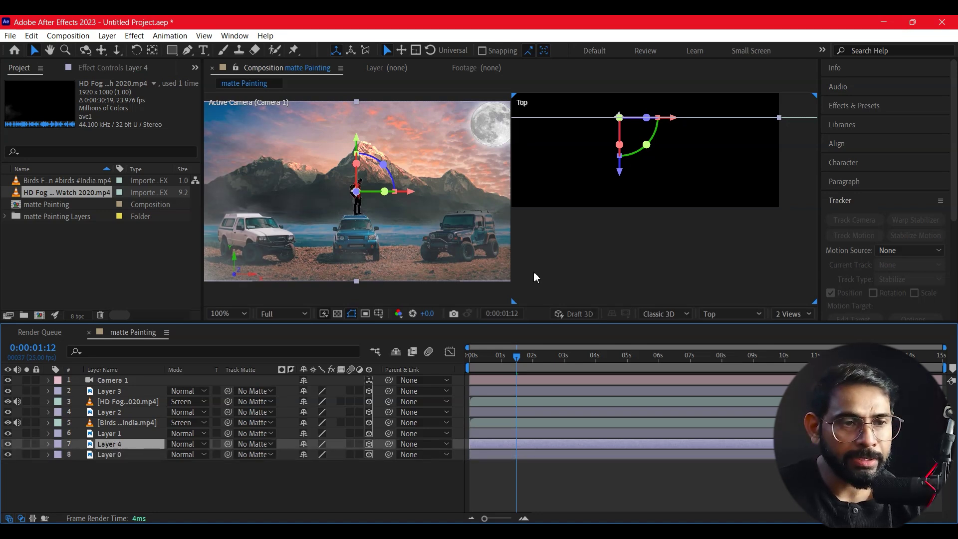
drag(618, 174, 618, 187)
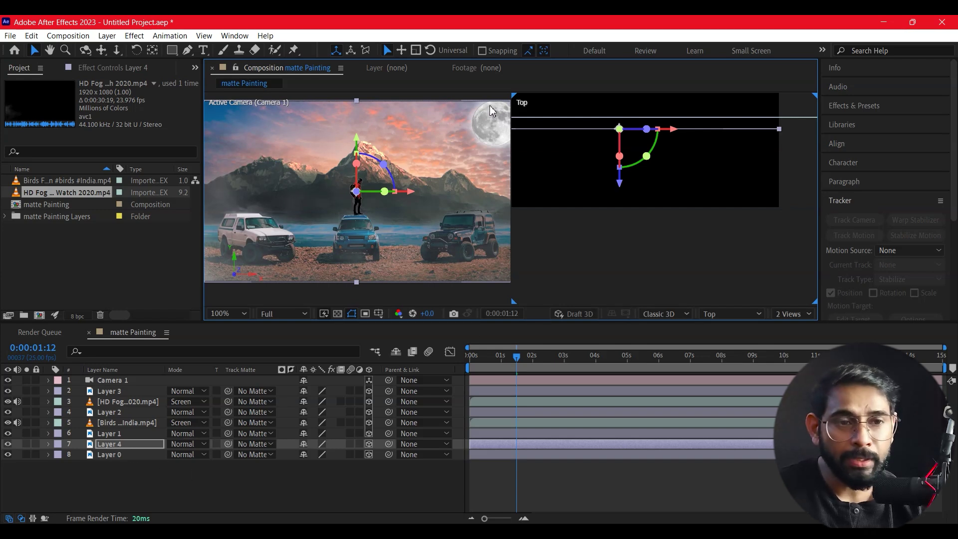
Step: Push Layer 1 back to about Z −40 and move the birds layer back in depth
click(103, 433)
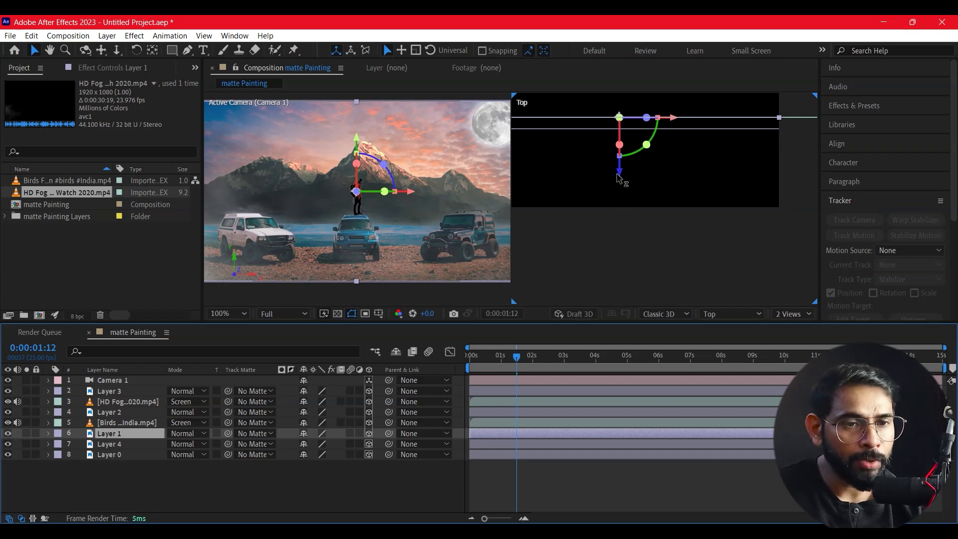
drag(618, 176, 618, 198)
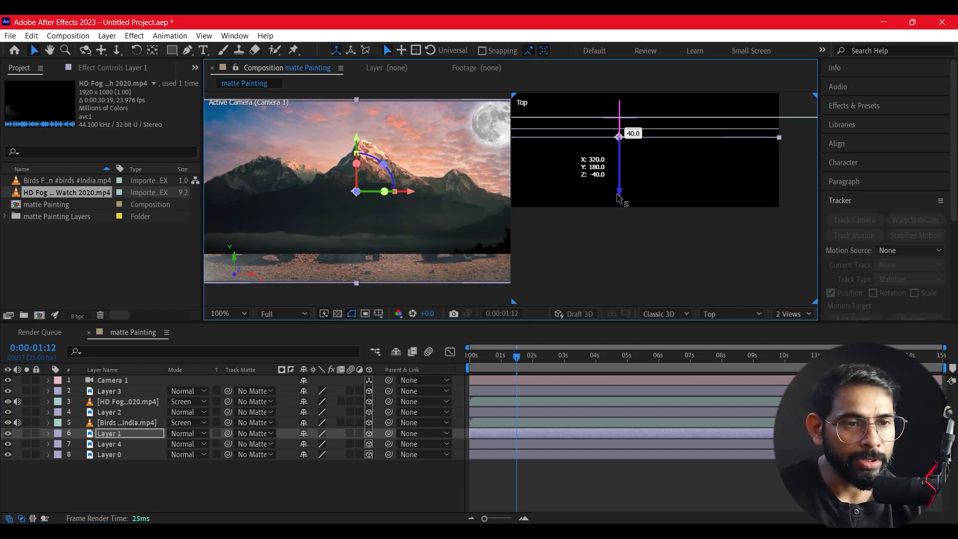
drag(619, 199, 618, 199)
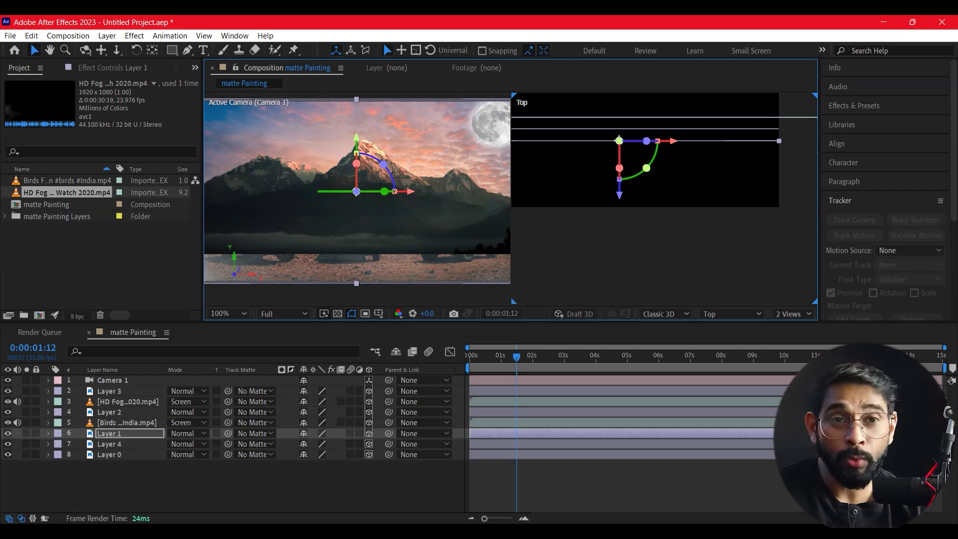
click(113, 422)
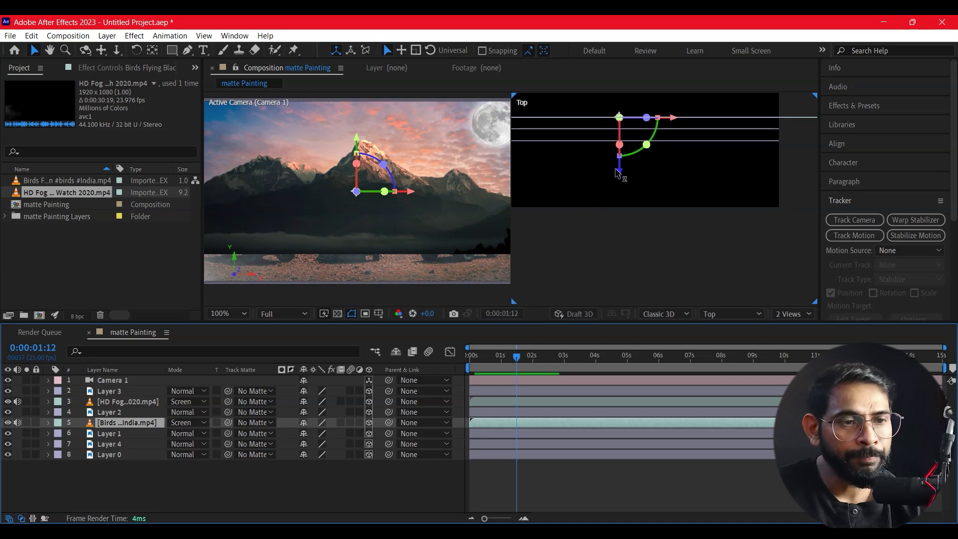
drag(618, 170, 615, 205)
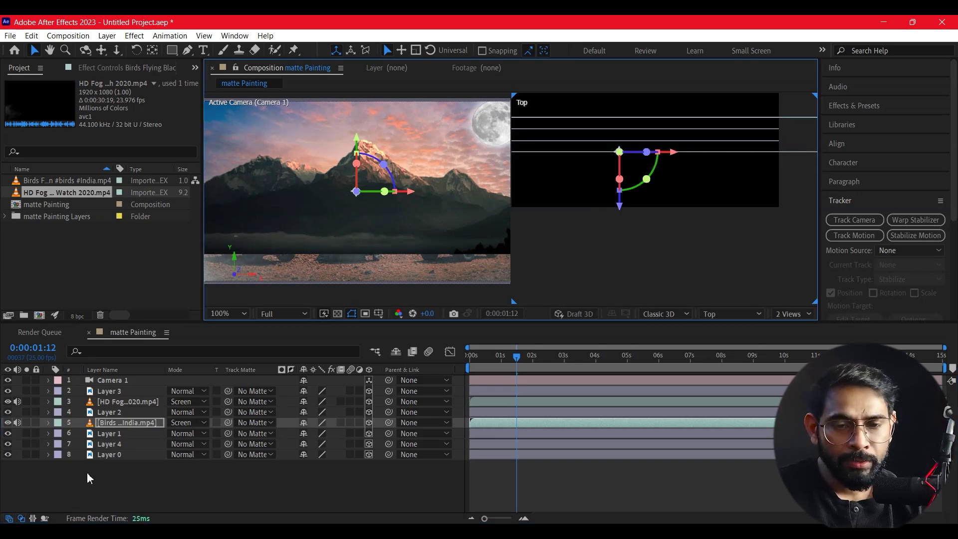
Step: Push Layer 2 back to Z −100.0 and the HD Fog layer to Z −117.0
click(107, 413)
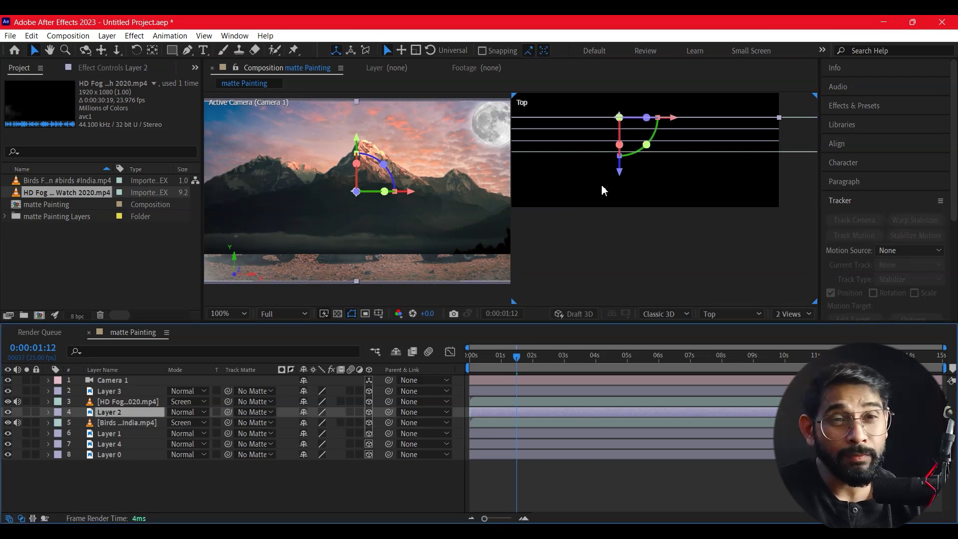
drag(618, 175, 619, 220)
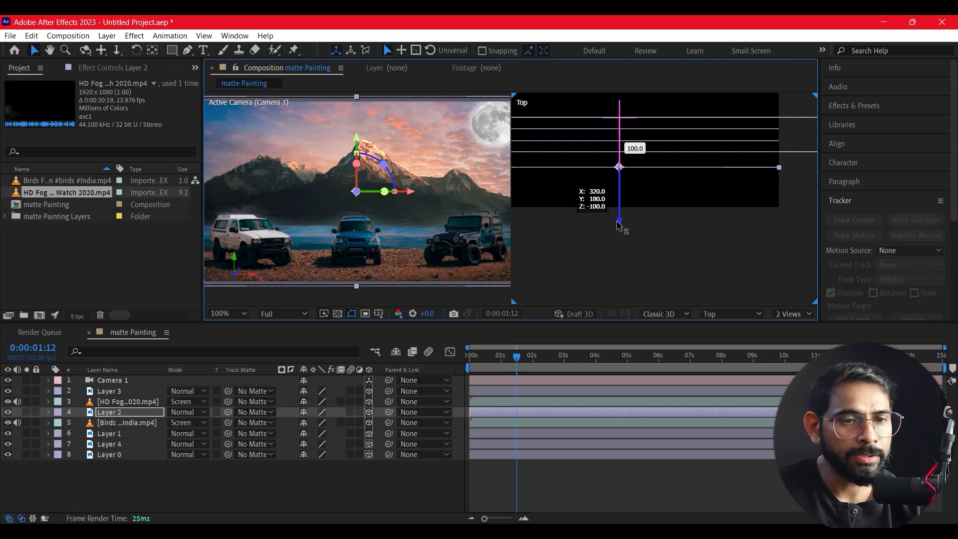
drag(619, 224, 618, 229)
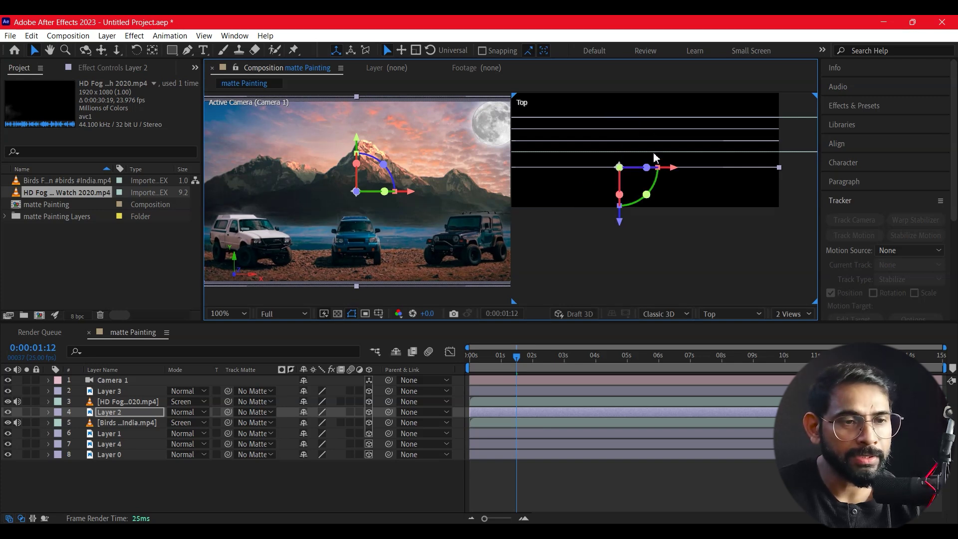
click(122, 401)
drag(618, 167, 631, 238)
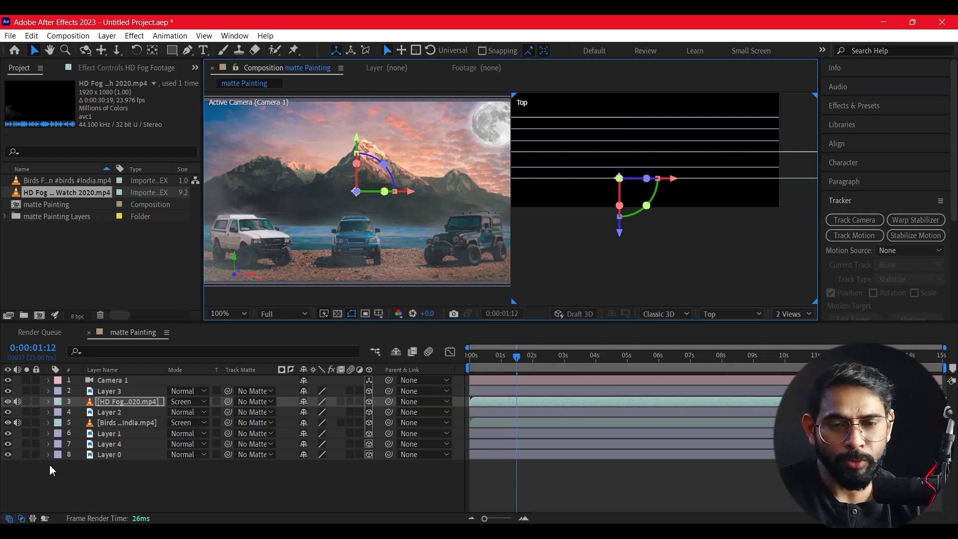
Step: Move Layer 3, the hiker, back in depth to about Z −71
click(359, 332)
key(ctrl+Up)
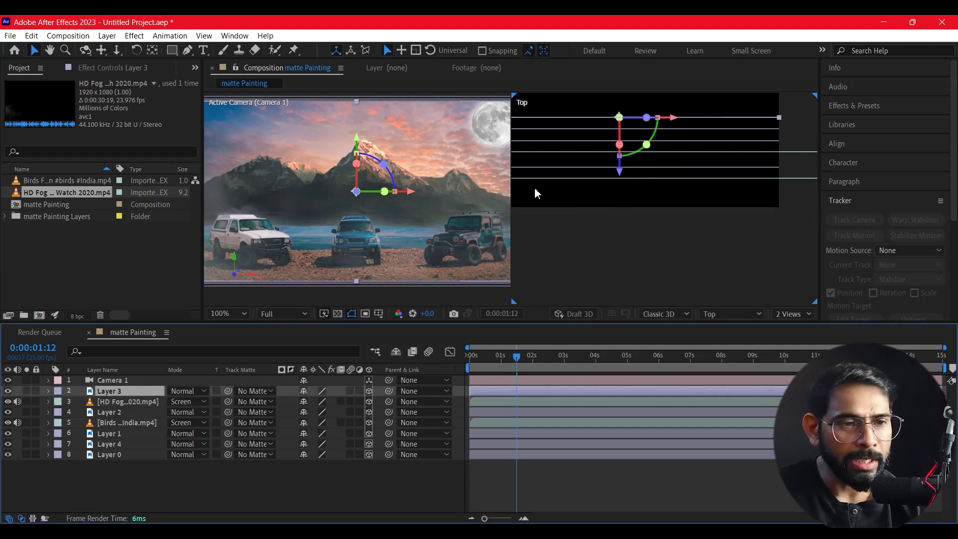
drag(623, 188, 622, 206)
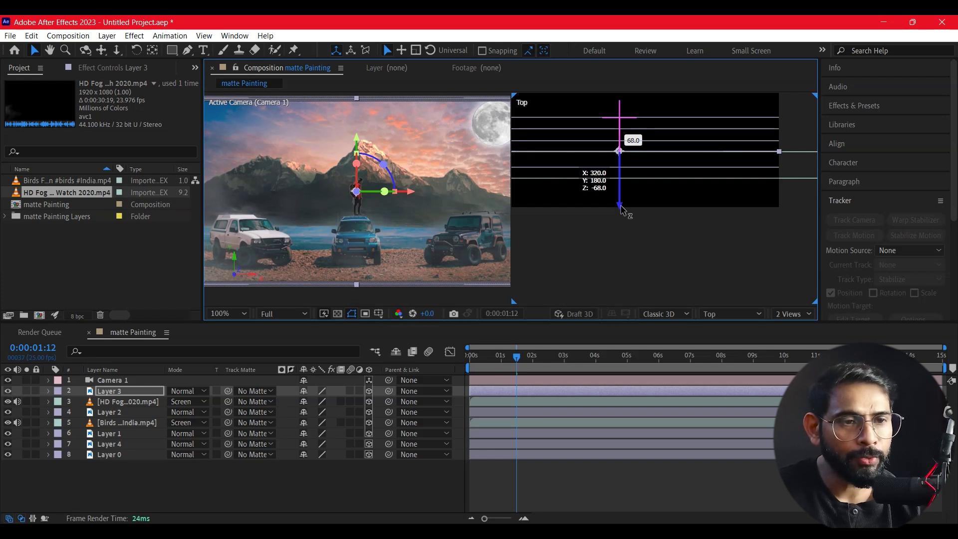
drag(622, 206, 621, 210)
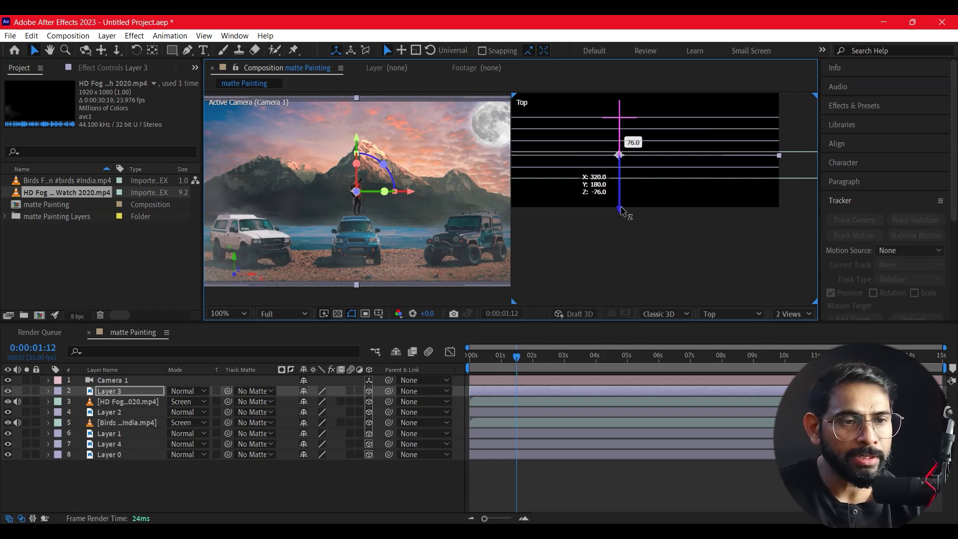
drag(621, 209, 620, 207)
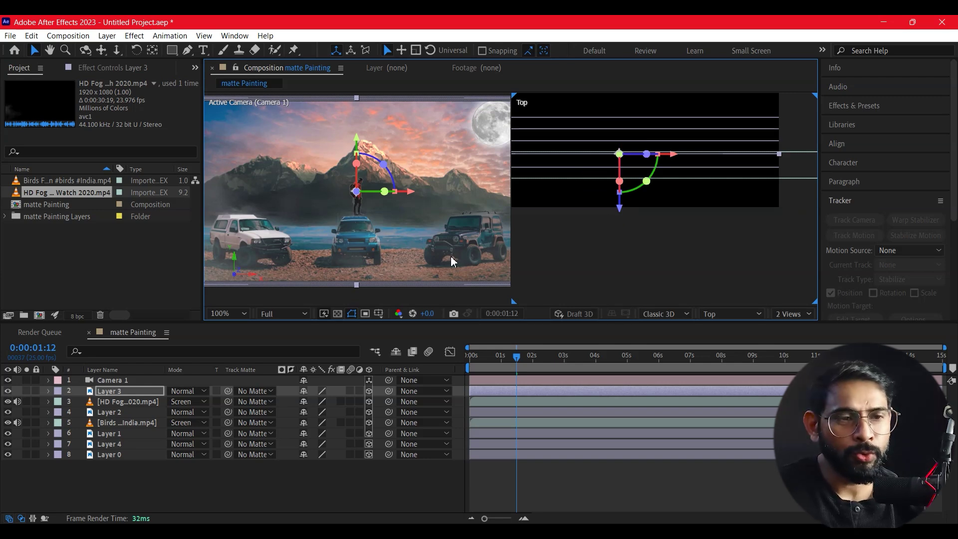
Step: Pan and zoom the Top view to fit every layer plane, then select HD Fog
key(h)
scroll(605, 129, up, 4)
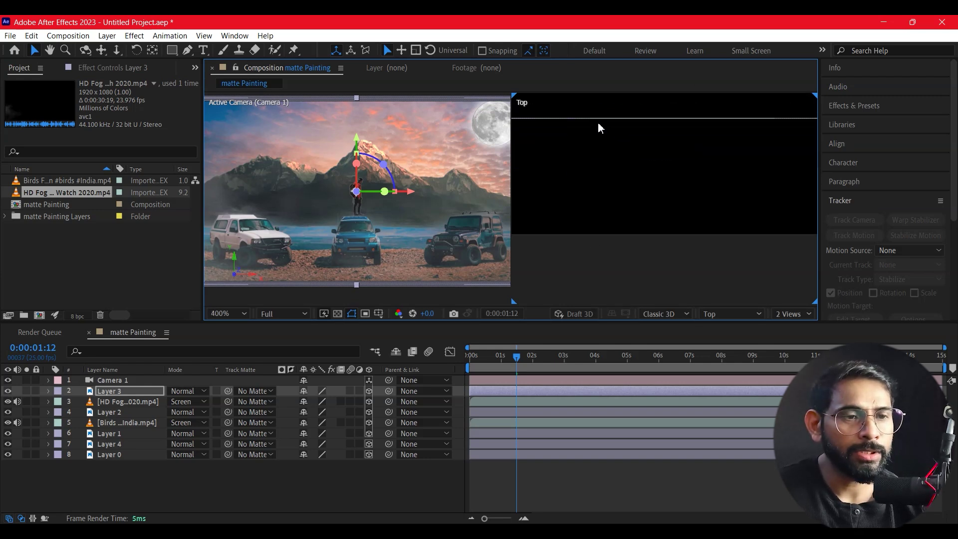
drag(605, 128, 729, 256)
scroll(608, 187, up, 2)
mouse_move(622, 178)
mouse_down()
mouse_move(666, 270)
mouse_move(621, 259)
mouse_up()
key(v)
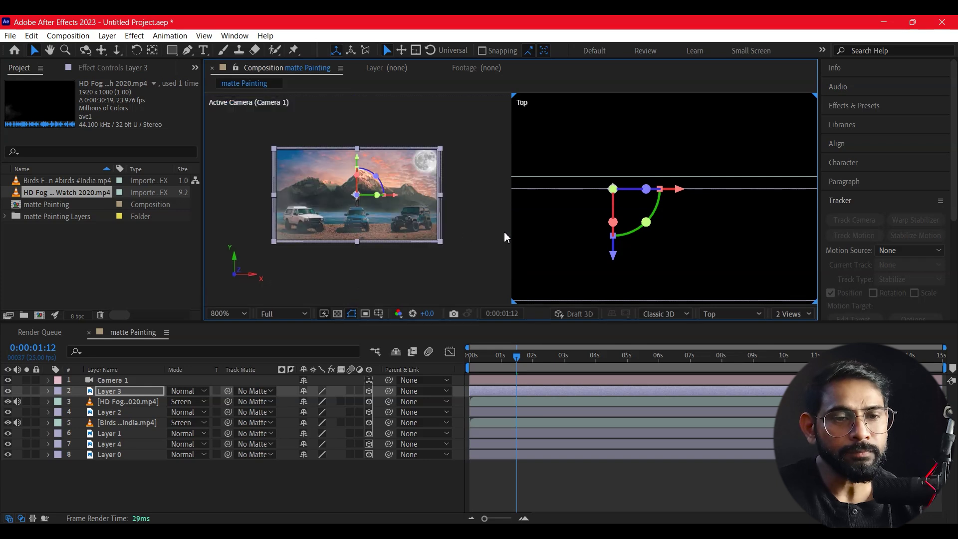
scroll(661, 204, down, 1)
scroll(661, 204, down, 2)
scroll(662, 205, down, 2)
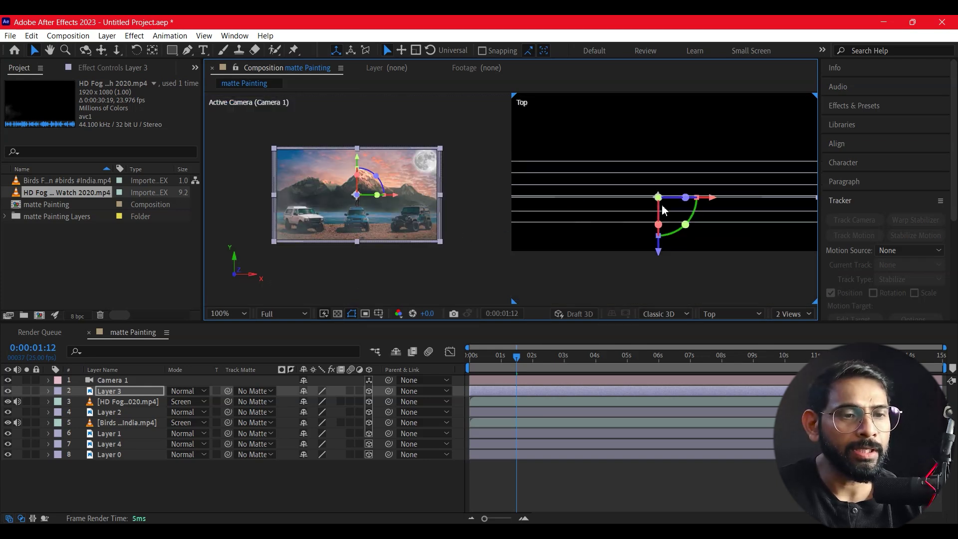
scroll(661, 205, down, 3)
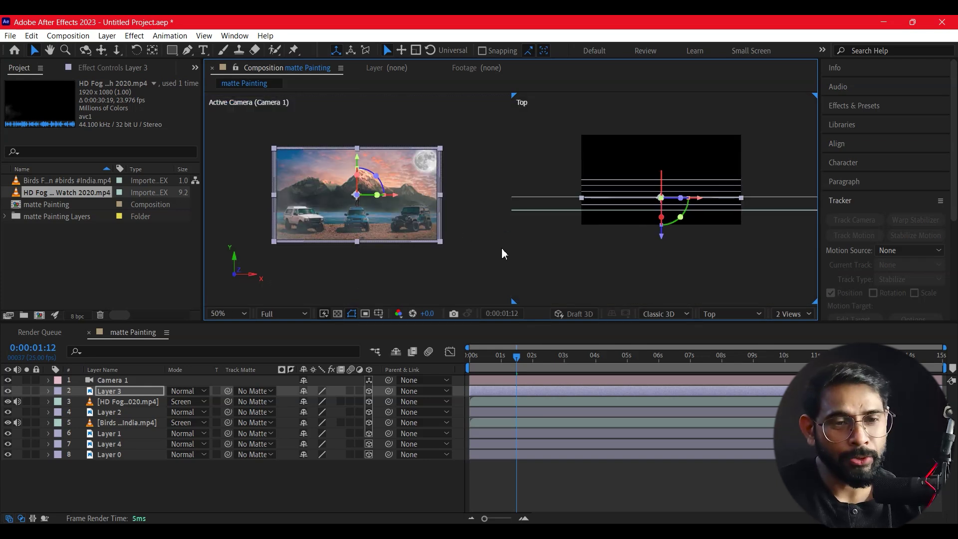
click(452, 274)
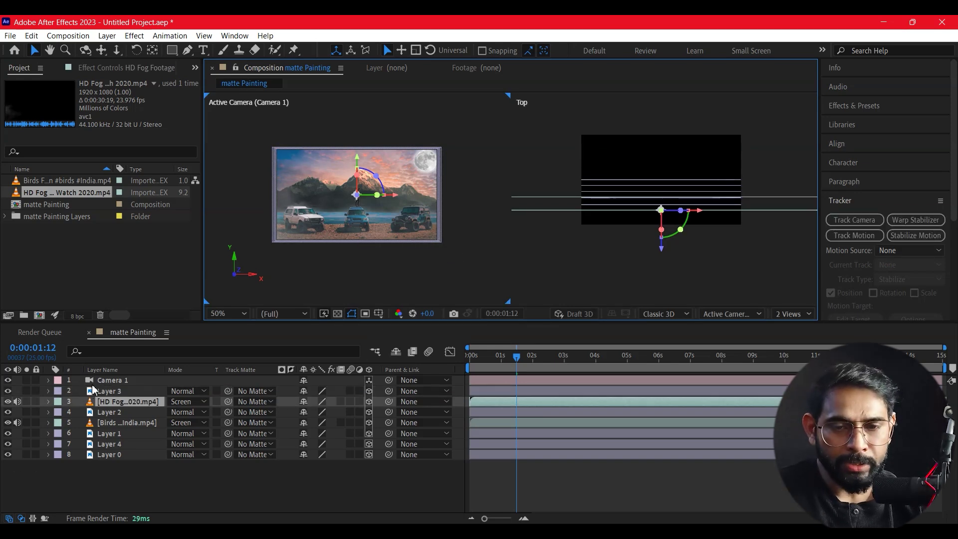
Step: Expand Camera 1's Transform properties, trying a camera push and undoing it
click(110, 380)
key(slash)
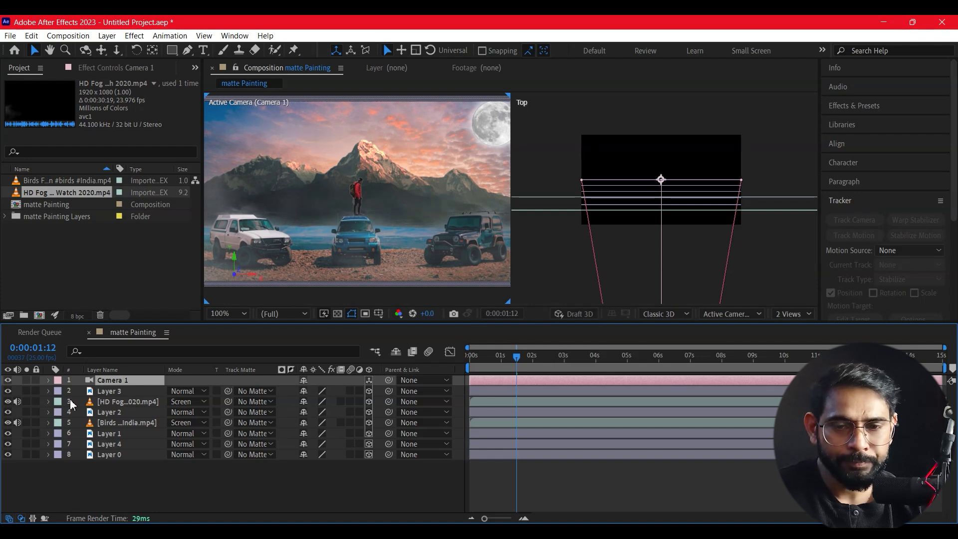
click(49, 380)
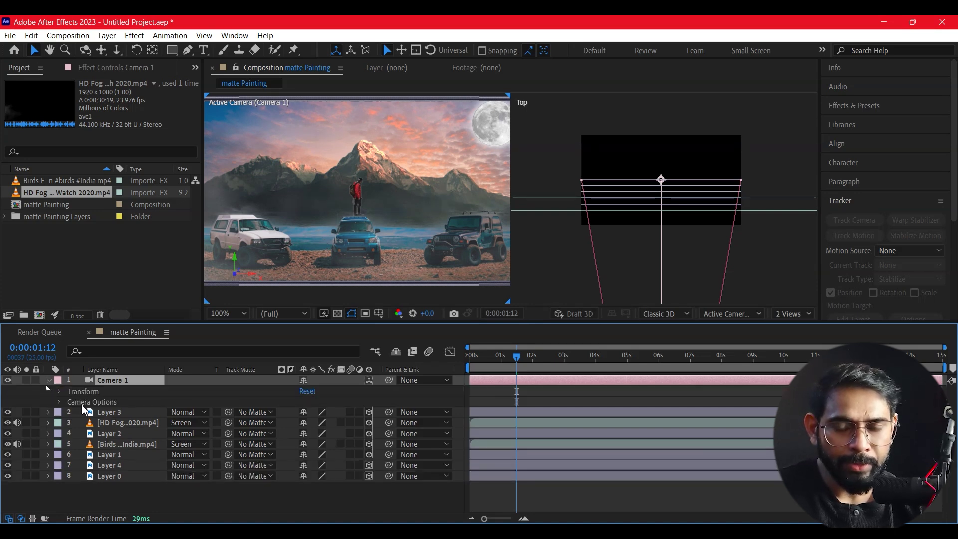
click(60, 391)
scroll(614, 283, down, 3)
scroll(691, 195, down, 3)
key(v)
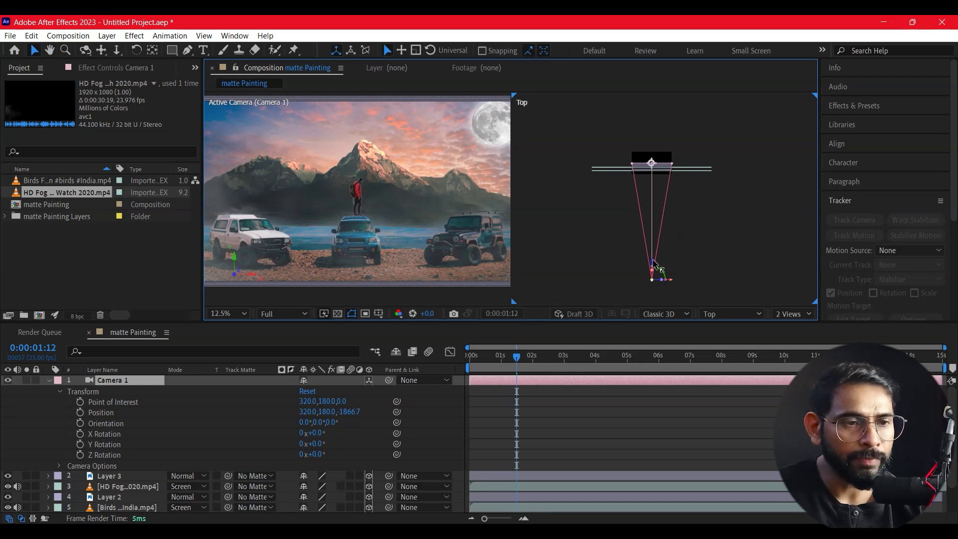
drag(657, 264, 654, 250)
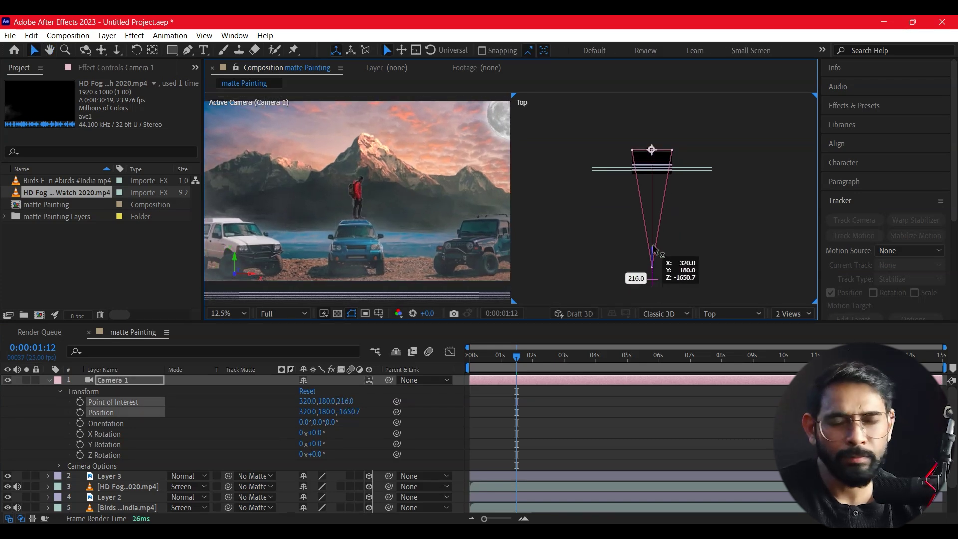
mouse_move(653, 247)
mouse_down()
mouse_move(658, 268)
mouse_move(659, 252)
mouse_up()
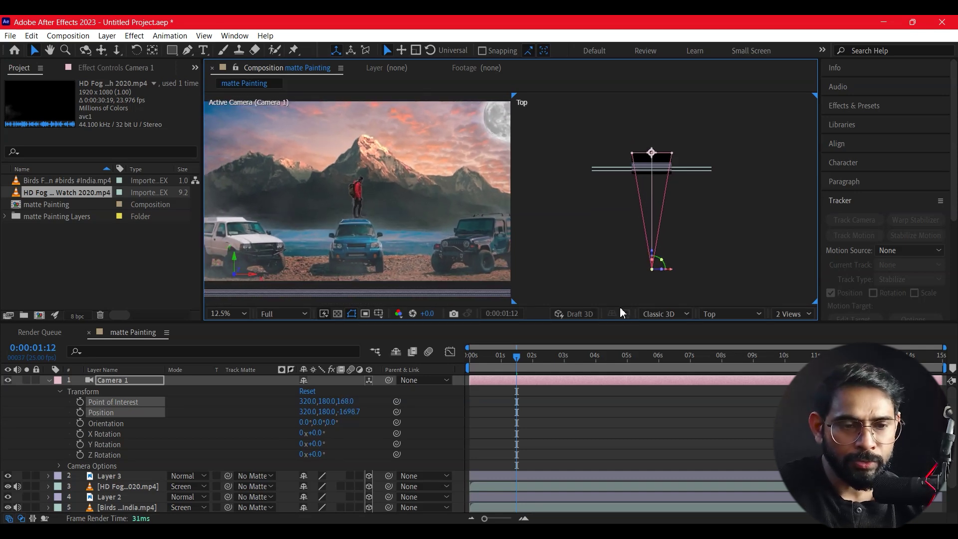
key(ctrl+z)
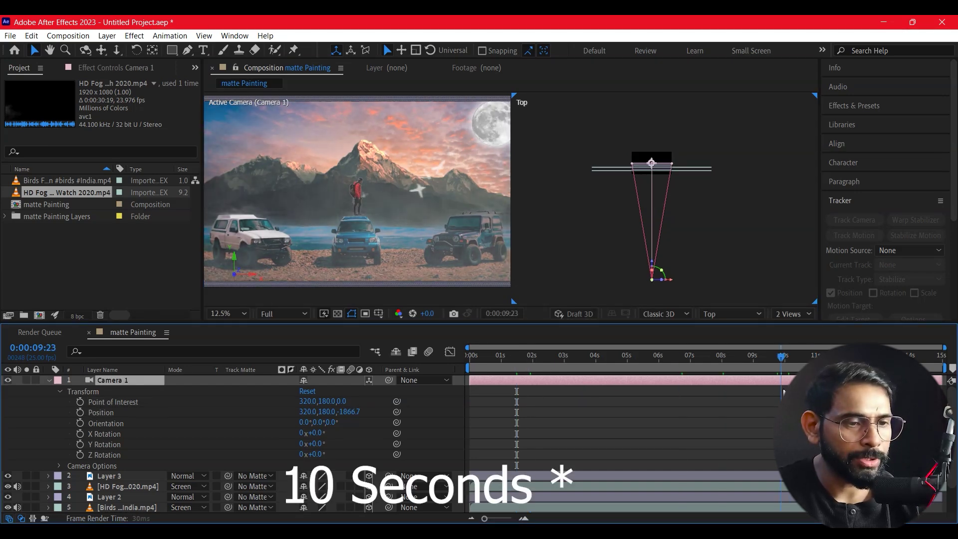
Step: Keyframe Camera 1's Position at 0:00:09:24, then set Z −1306.7 at 0:00:00:00
click(783, 355)
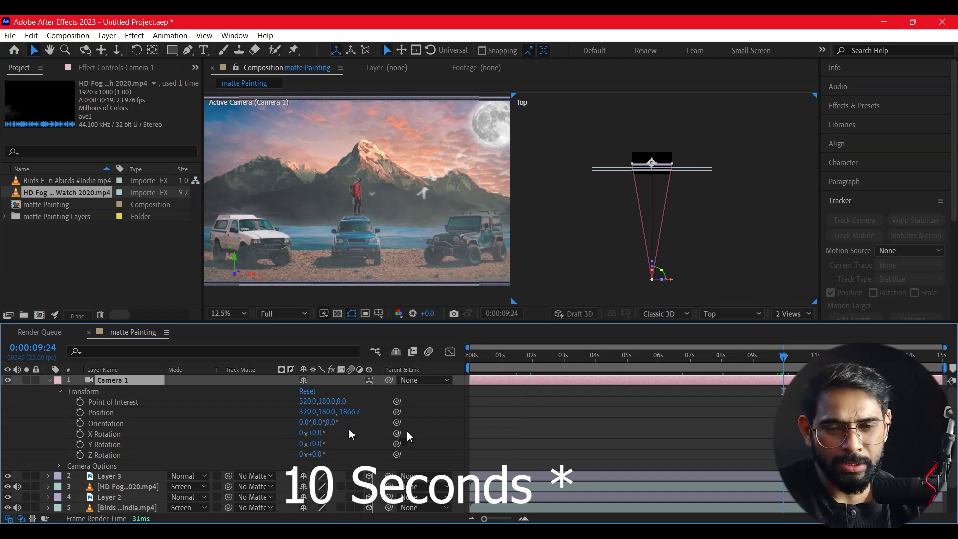
click(82, 410)
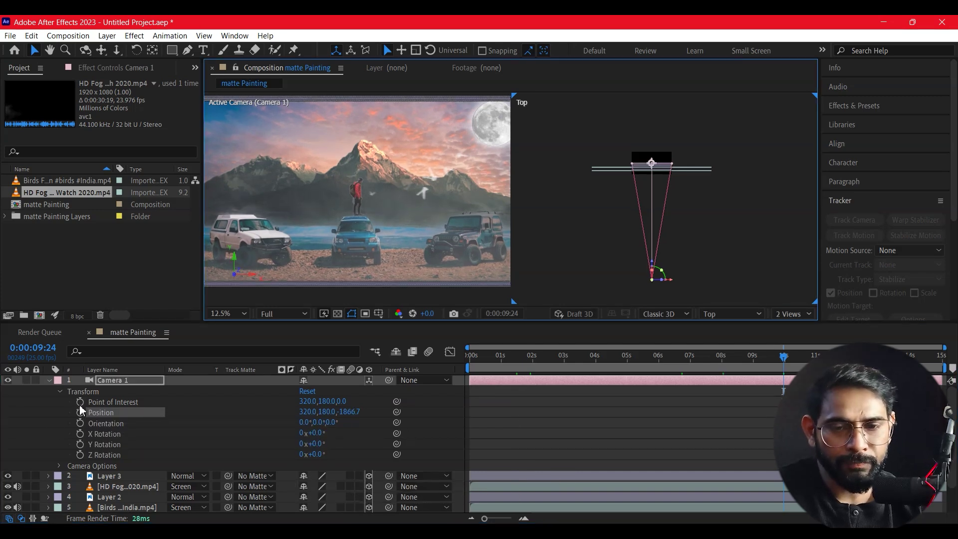
drag(351, 411, 334, 419)
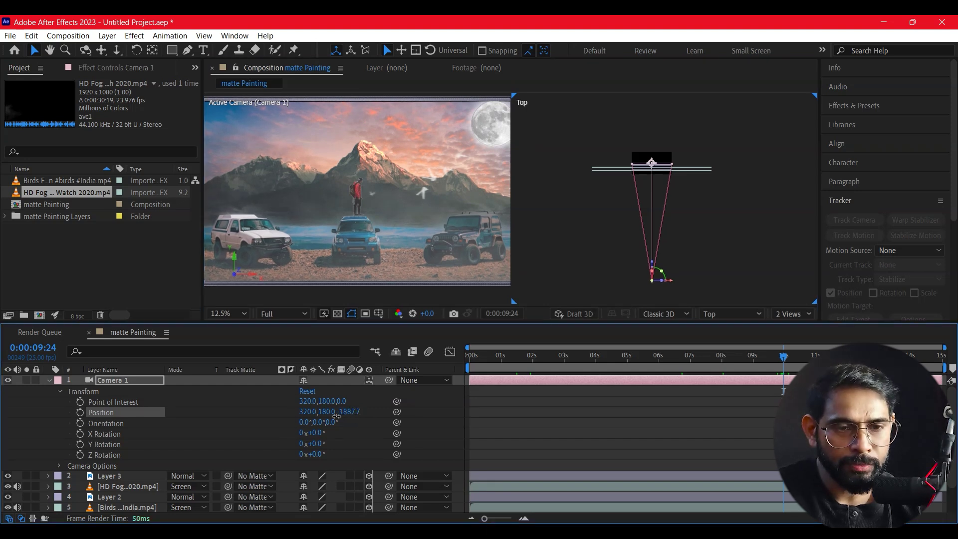
key(ctrl+z)
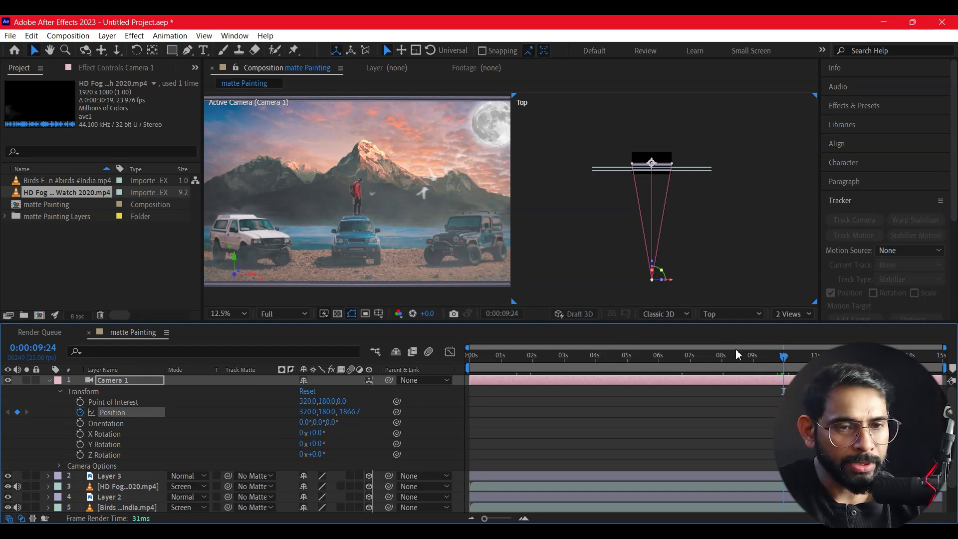
drag(744, 369, 467, 396)
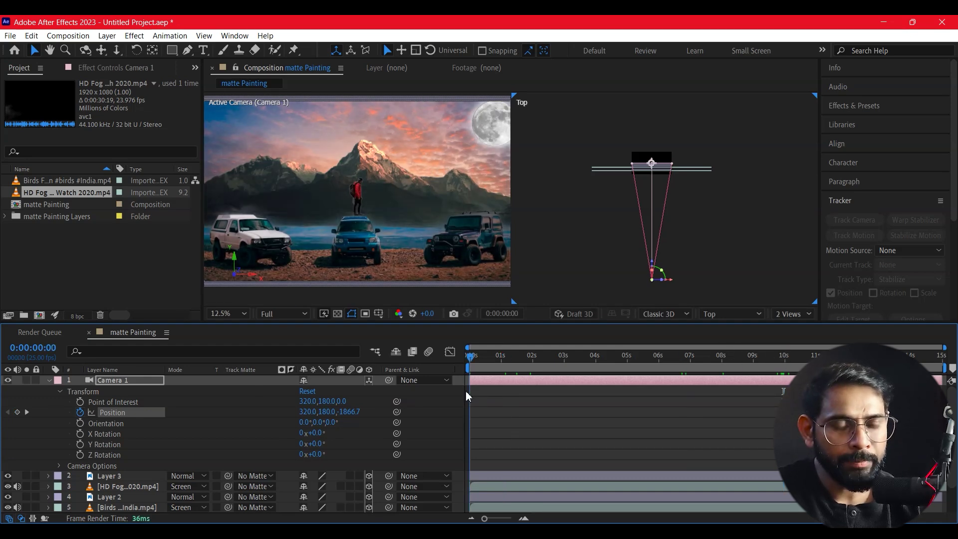
drag(333, 411, 667, 381)
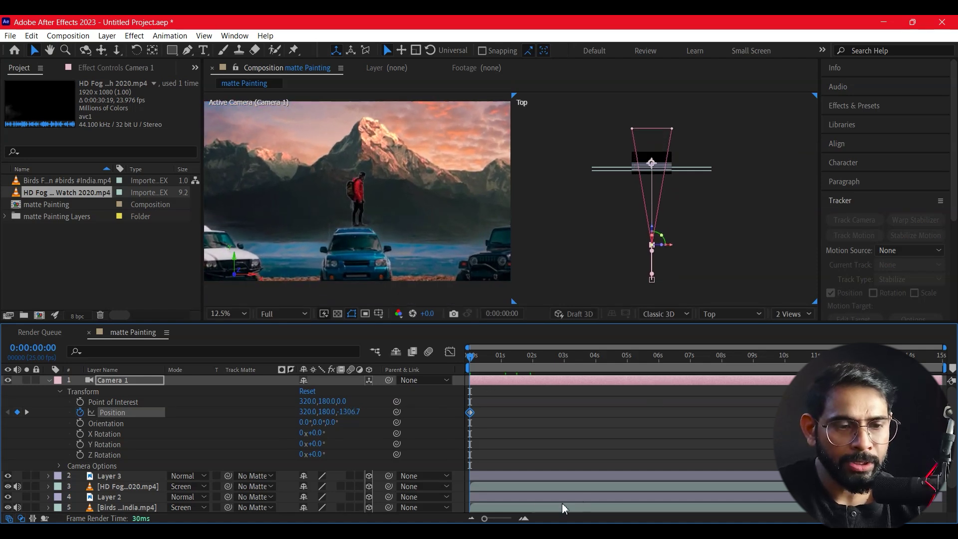
click(768, 271)
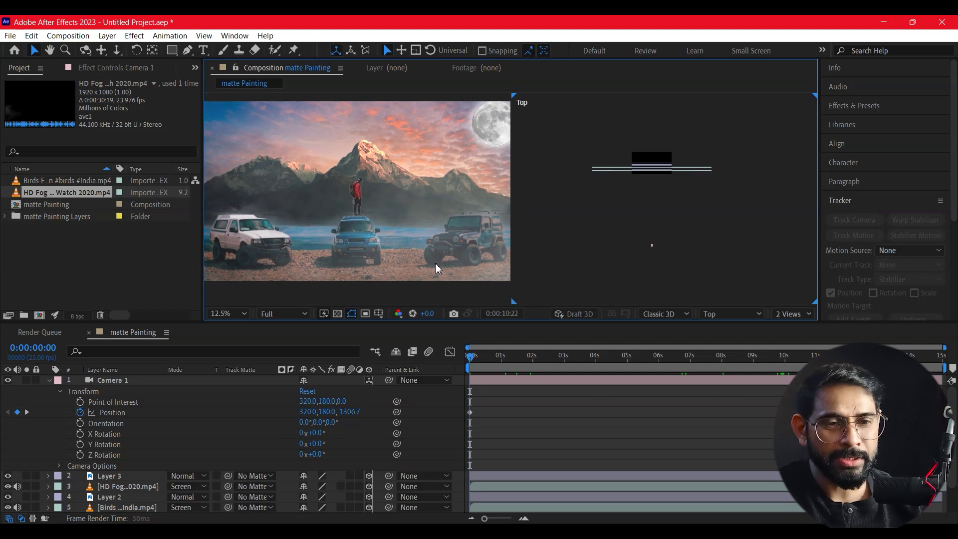
Step: Stop the preview, scrub the camera pull-back, return to frame 0 and collapse Camera 1's Transform
key(space)
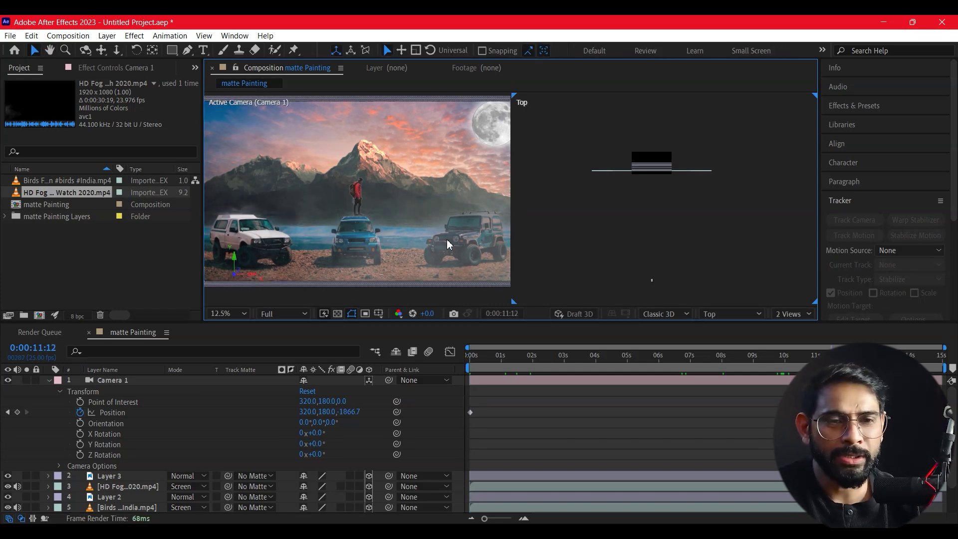
drag(634, 372, 568, 378)
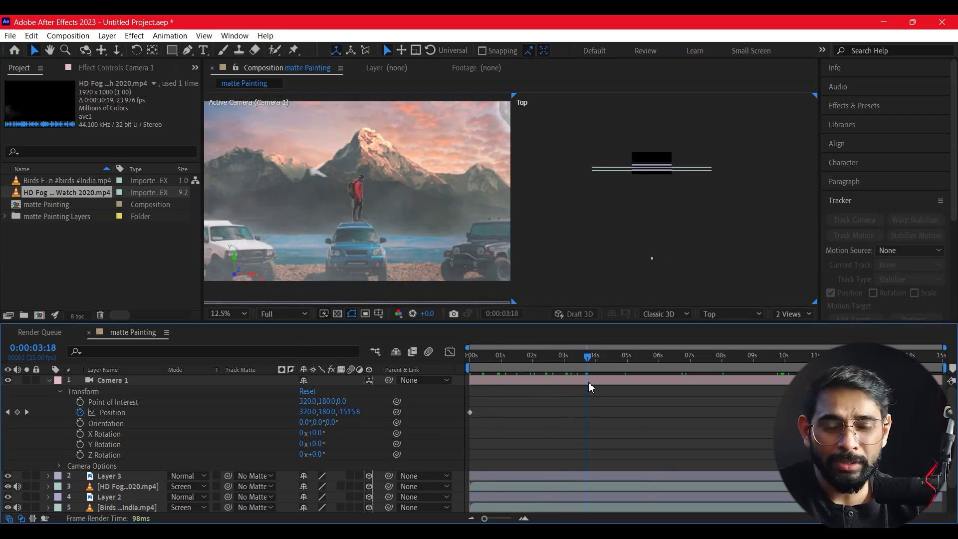
key(Home)
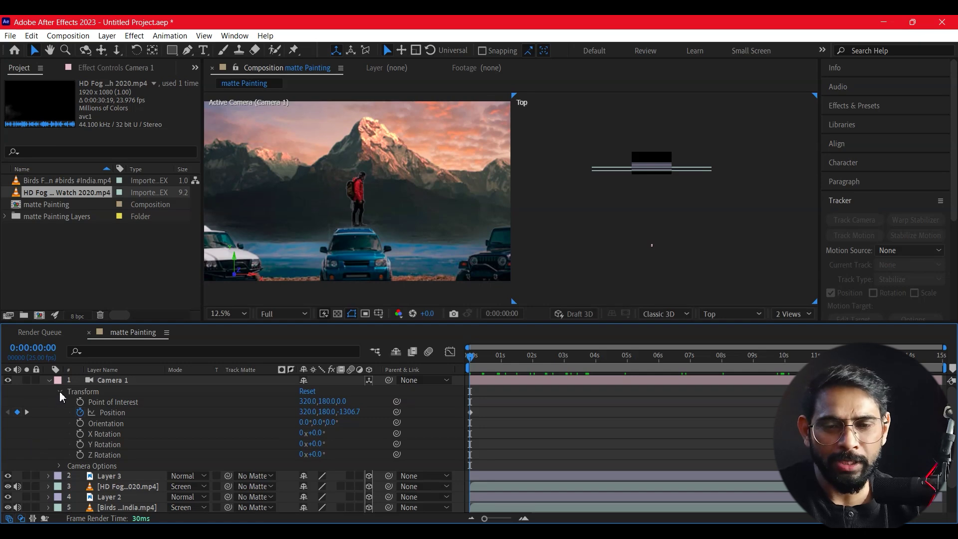
click(60, 391)
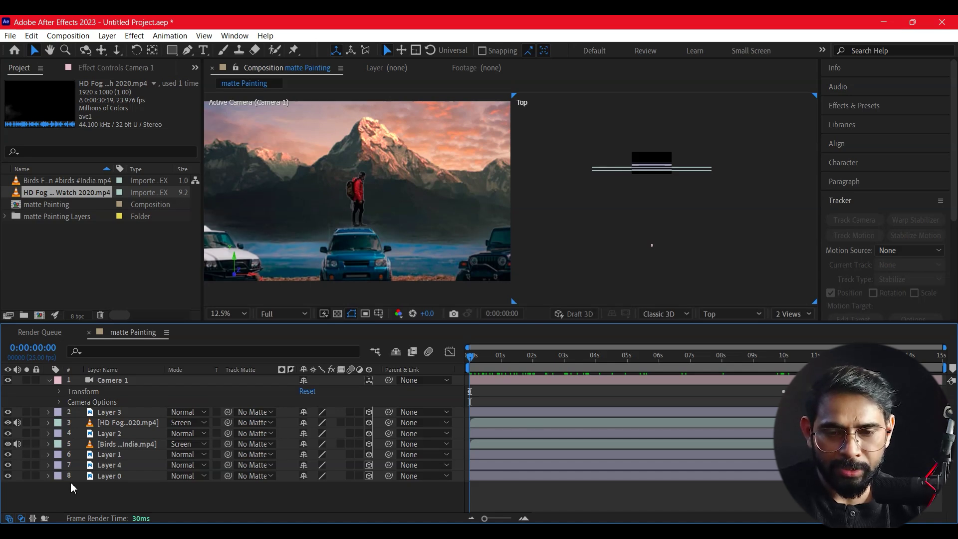
Step: Make Layer 1 visible again and duplicate it as Layer 5
click(8, 454)
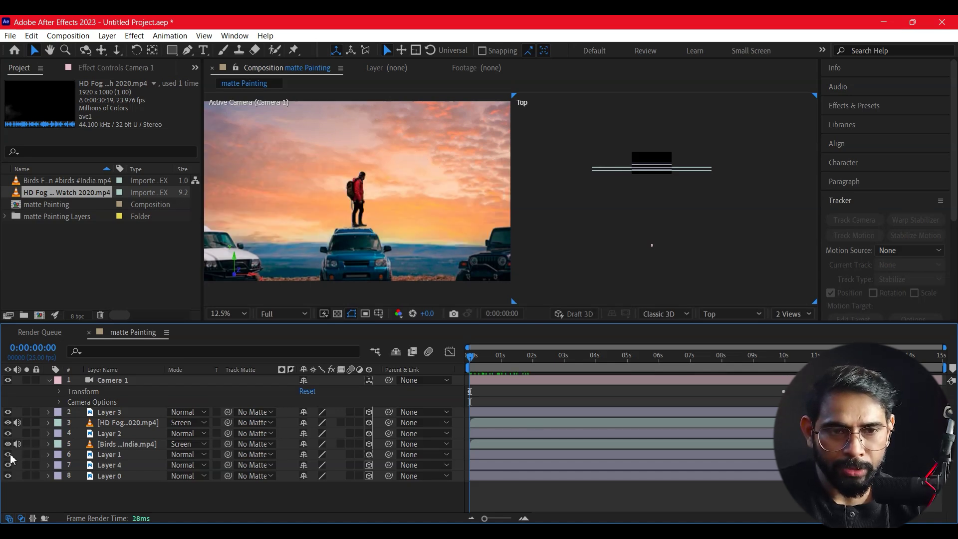
click(115, 455)
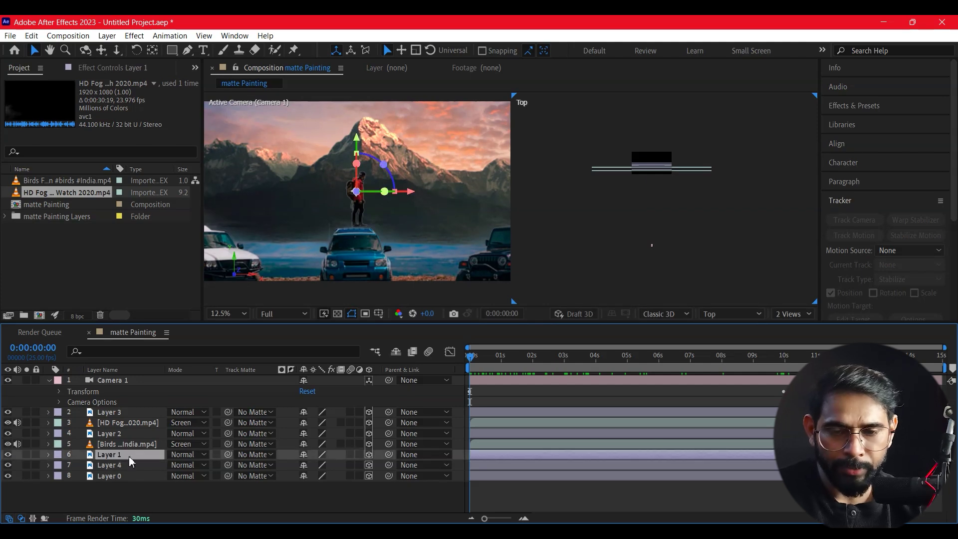
key(ctrl+d)
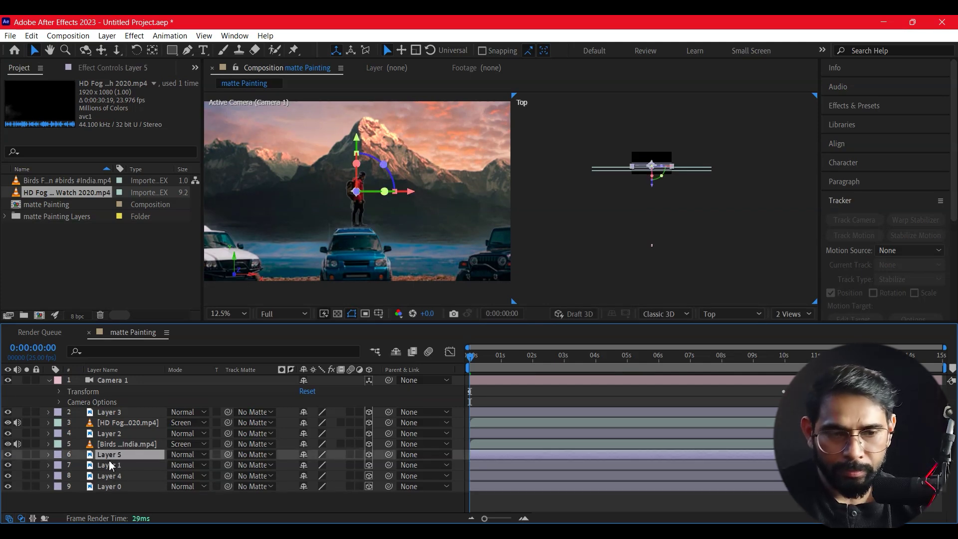
Step: Move Layer 5 with its gizmo arrows to X 413.8, Y 216.4, Z −47.0
scroll(652, 181, up, 6)
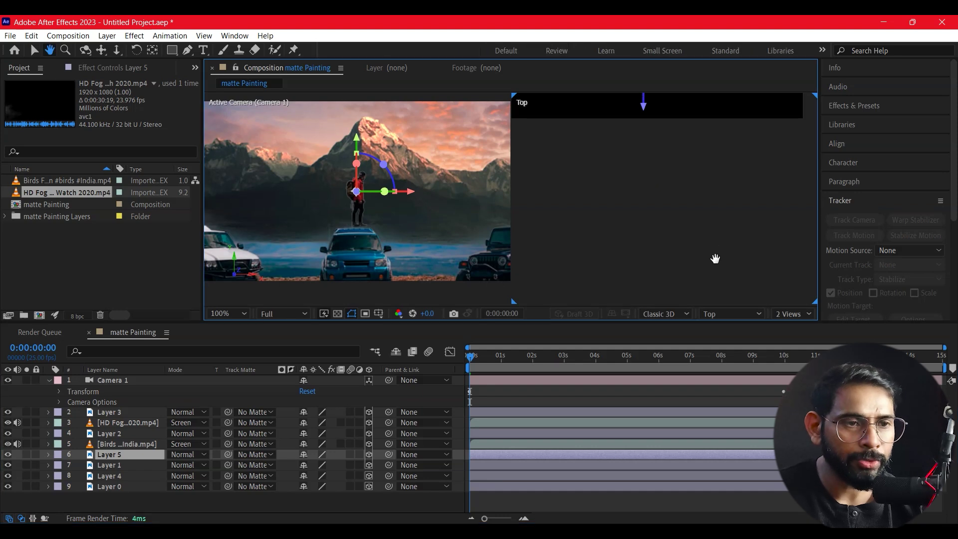
key(h)
drag(670, 230, 673, 256)
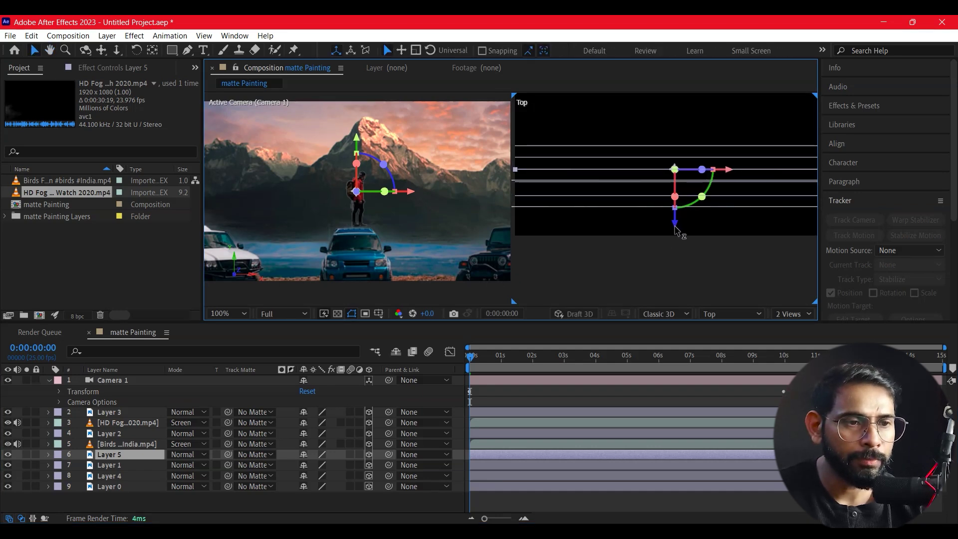
drag(674, 232, 674, 232)
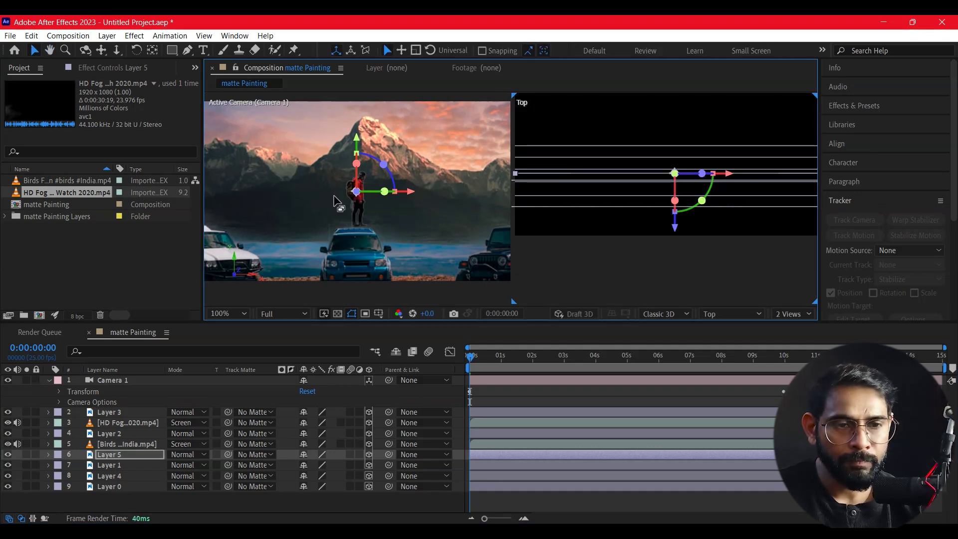
drag(411, 195, 401, 208)
drag(418, 144, 454, 201)
drag(399, 160, 403, 183)
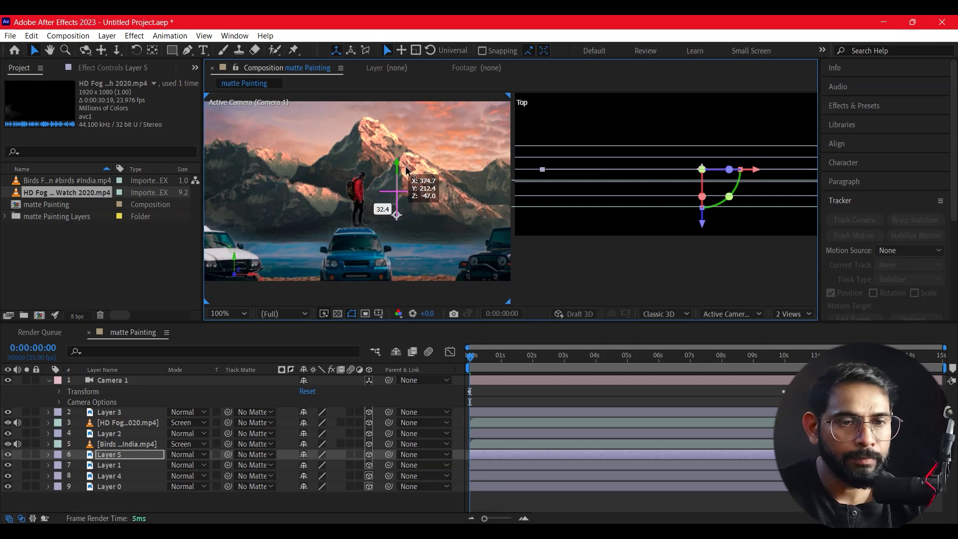
drag(403, 183, 403, 182)
drag(450, 222, 481, 226)
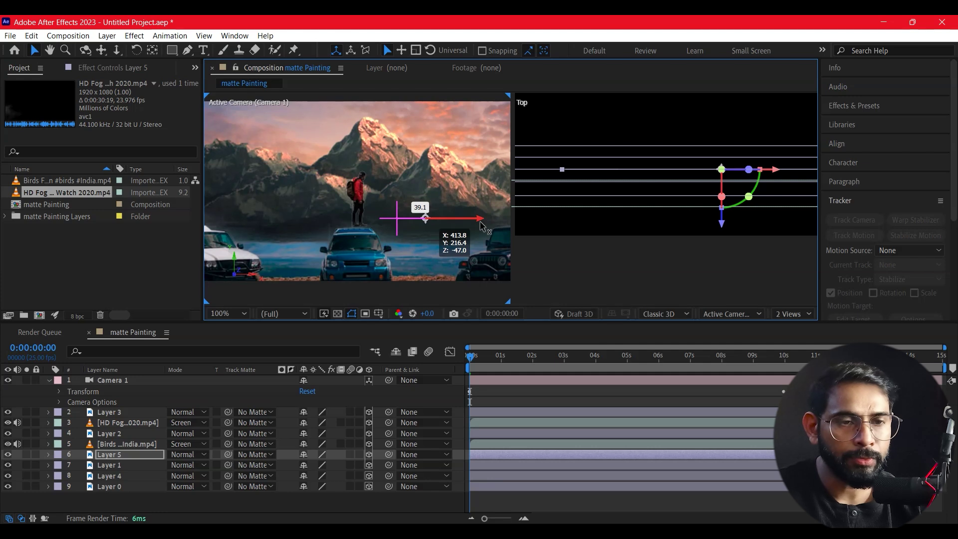
drag(481, 225, 482, 226)
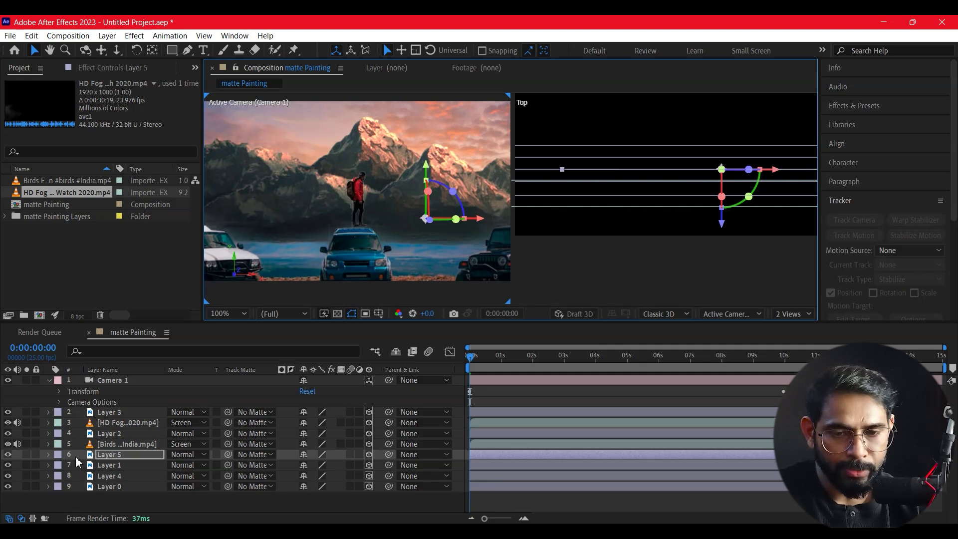
click(103, 457)
Step: Give Layer 5 an end position near 10 seconds at X 440.8, starting from 413.8
key(s)
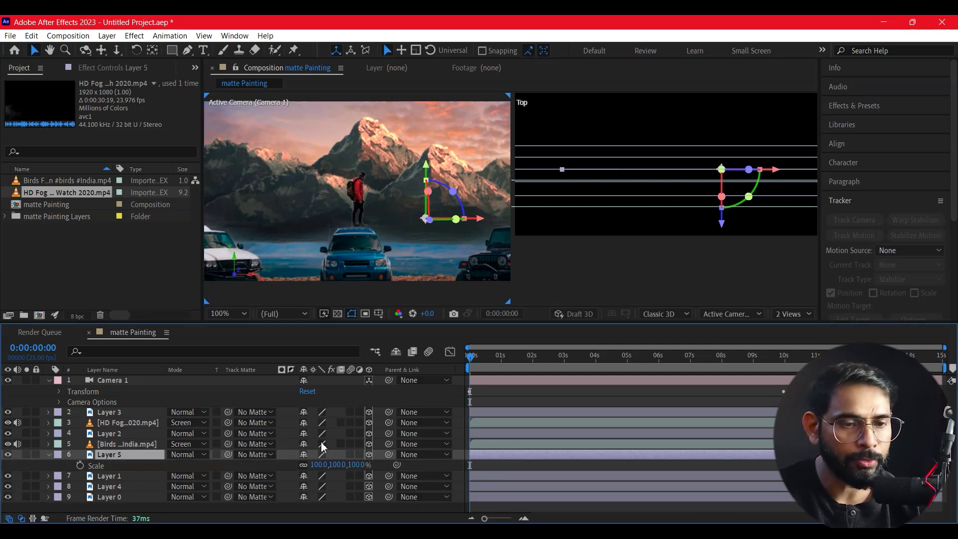
drag(624, 361, 534, 357)
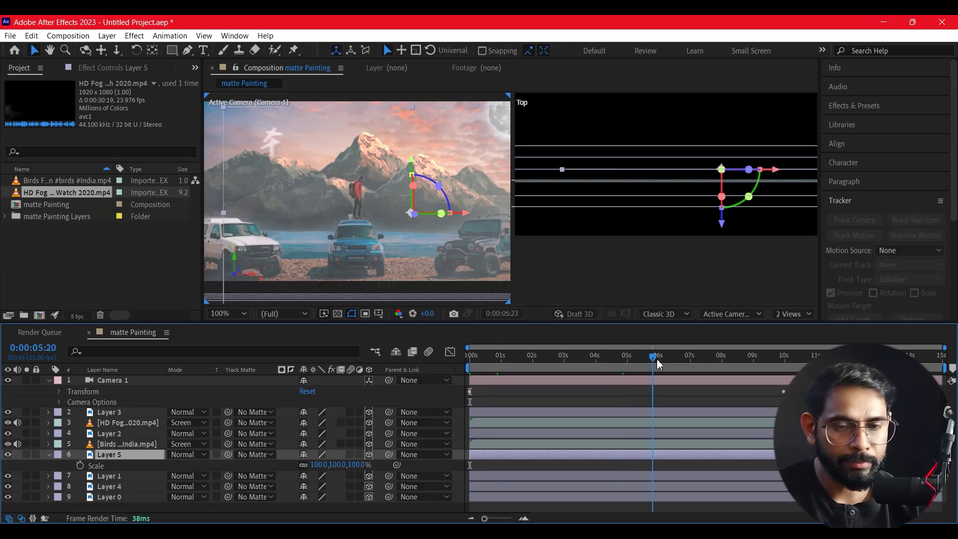
key(Home)
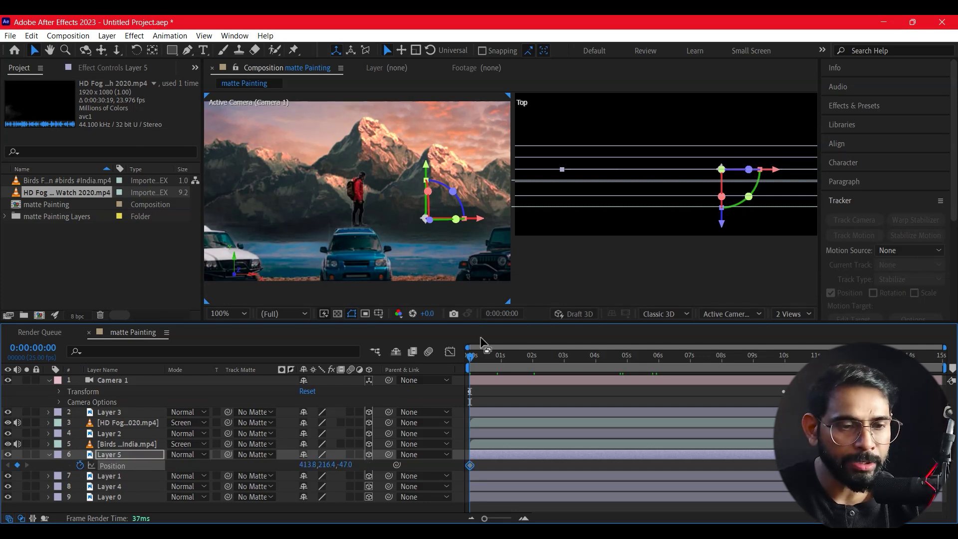
mouse_move(529, 356)
mouse_down()
mouse_move(790, 357)
mouse_move(783, 388)
mouse_up()
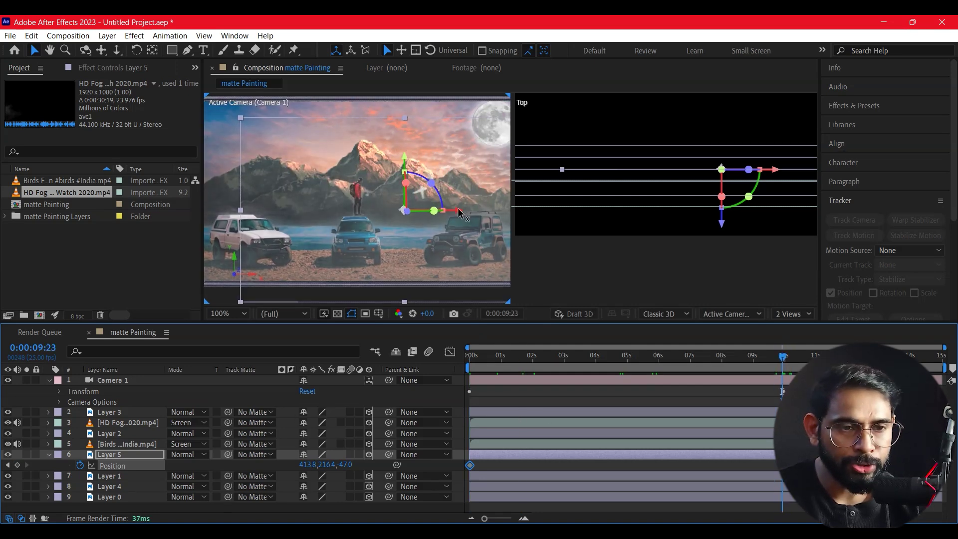
drag(458, 214, 464, 214)
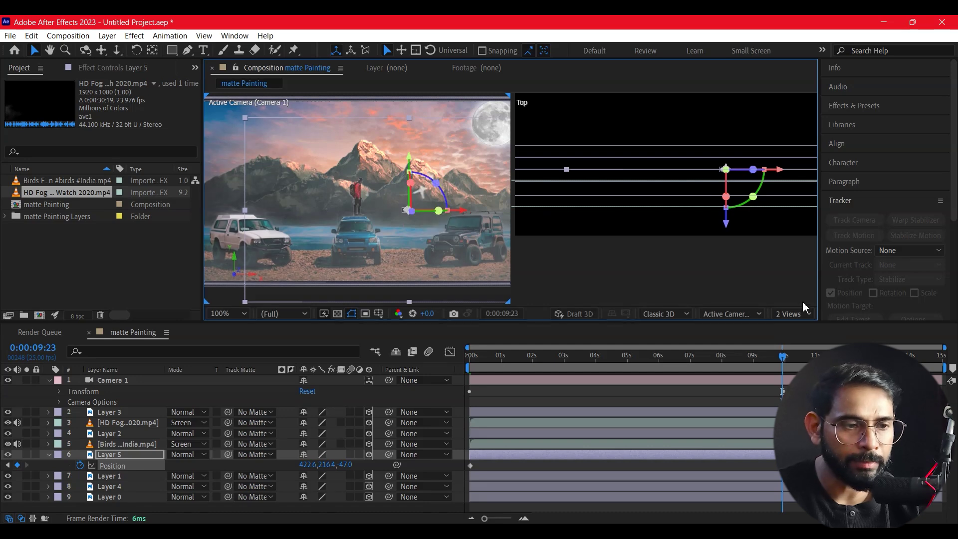
key(Home)
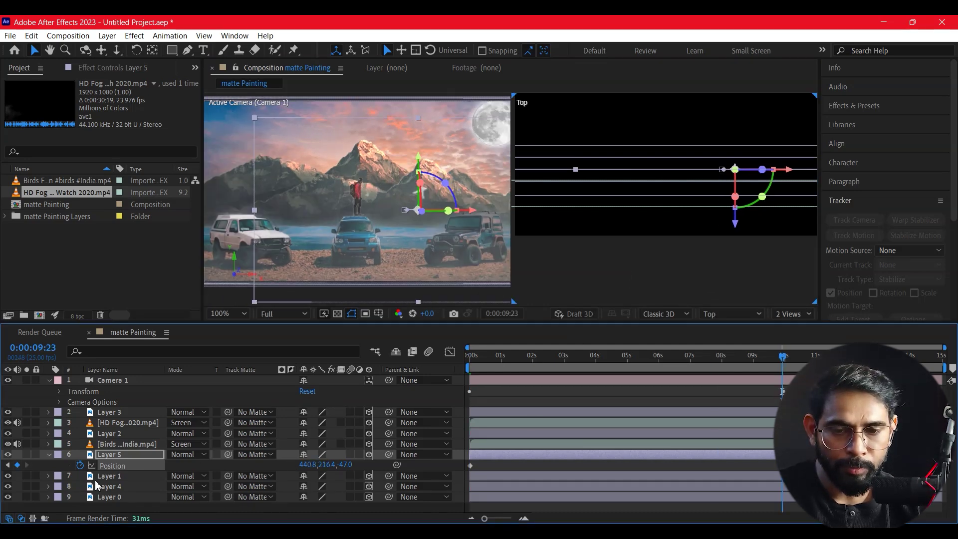
Step: Keyframe Layer 1 drifting from X 320.0 to 302.0 by 10 seconds, then preview
click(100, 477)
key(p)
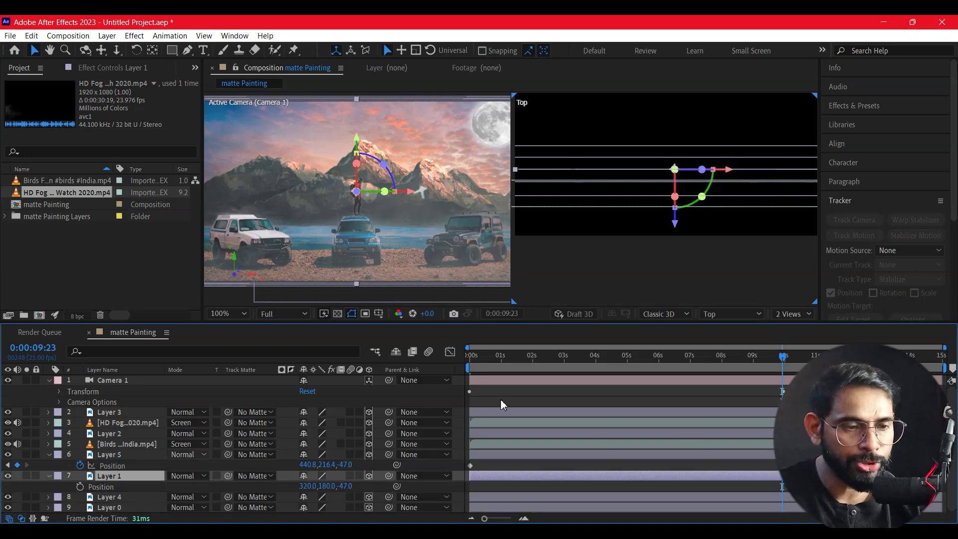
key(Home)
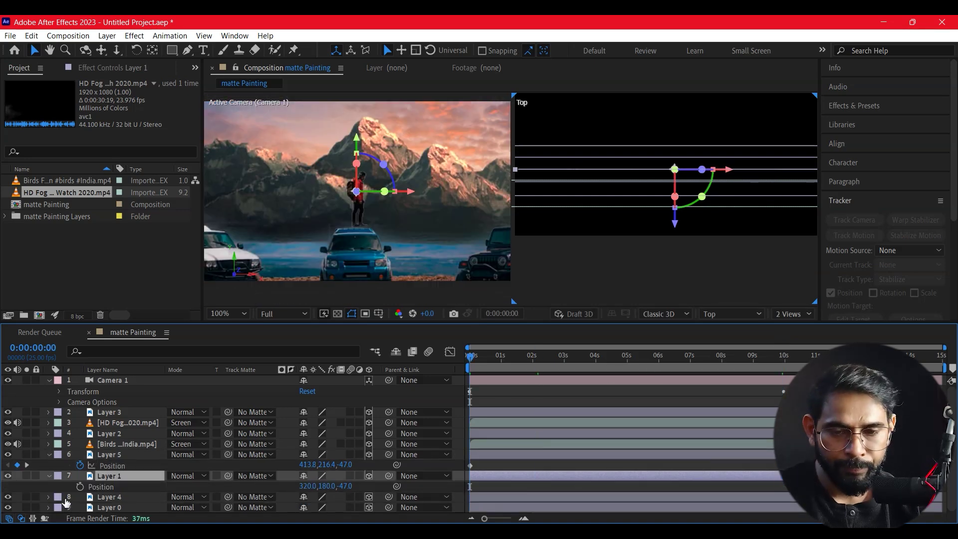
click(80, 486)
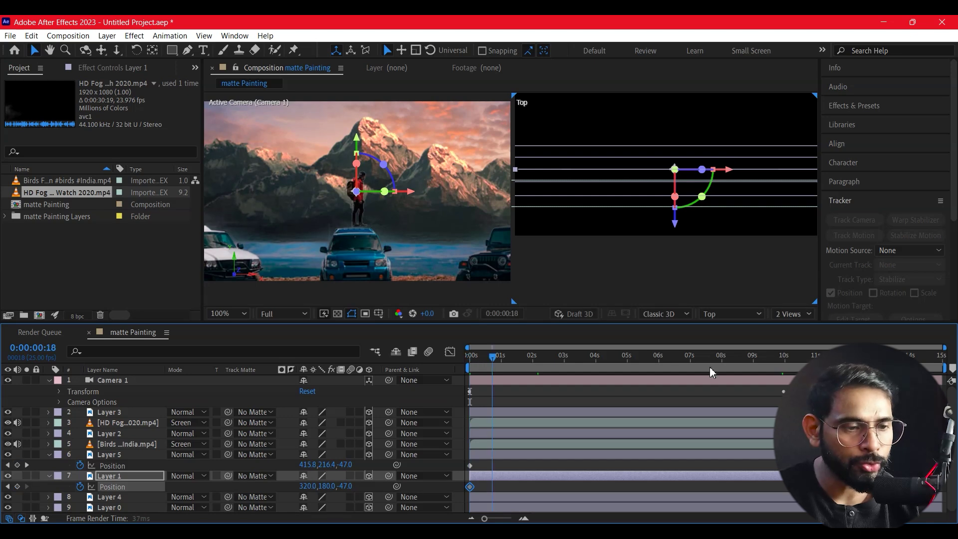
drag(709, 372, 782, 388)
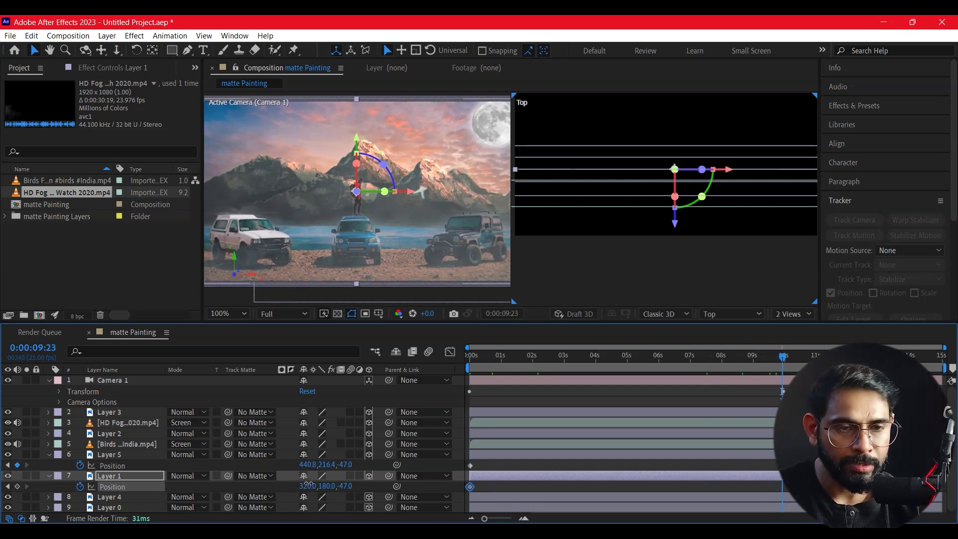
drag(307, 483, 296, 484)
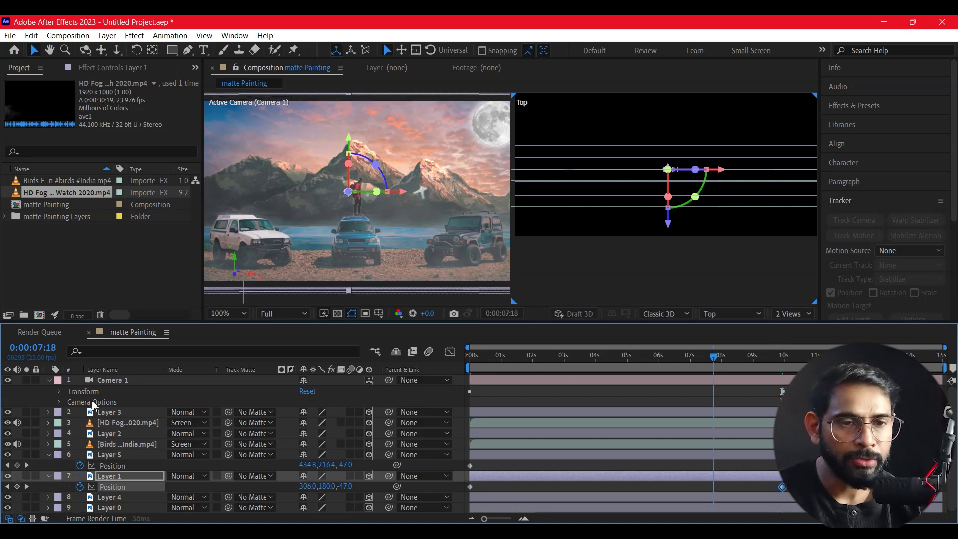
key(Home)
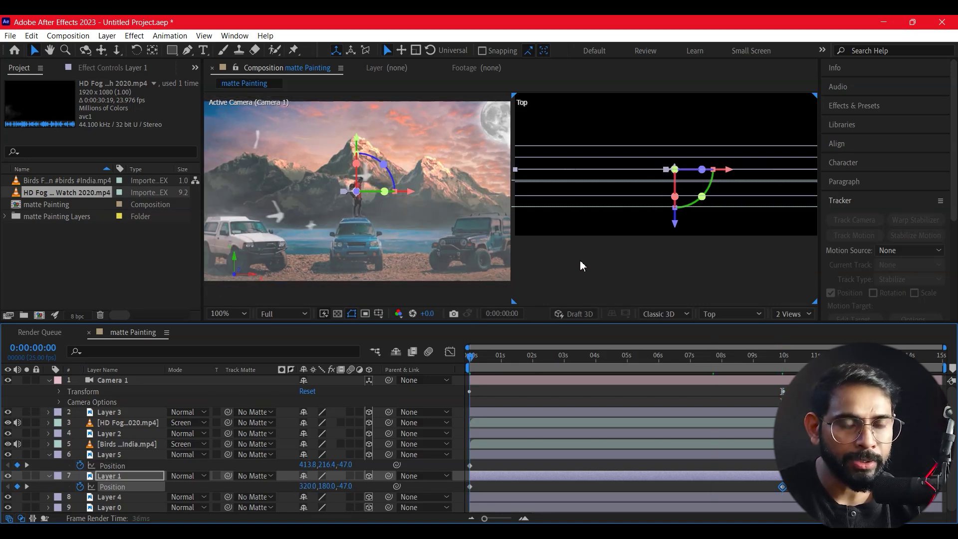
click(579, 259)
key(space)
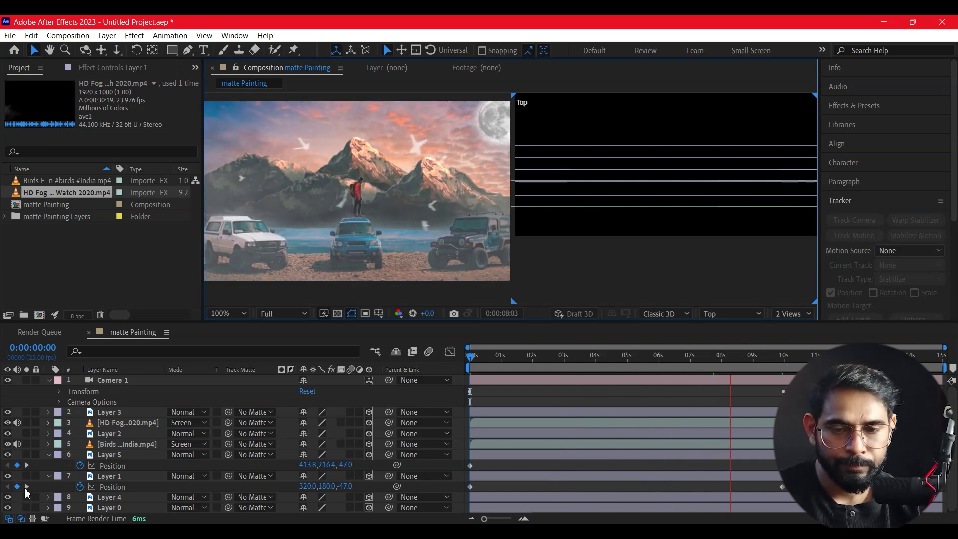
Step: Stop the preview and compare the composite with Layer 1 hidden, then visible again
key(space)
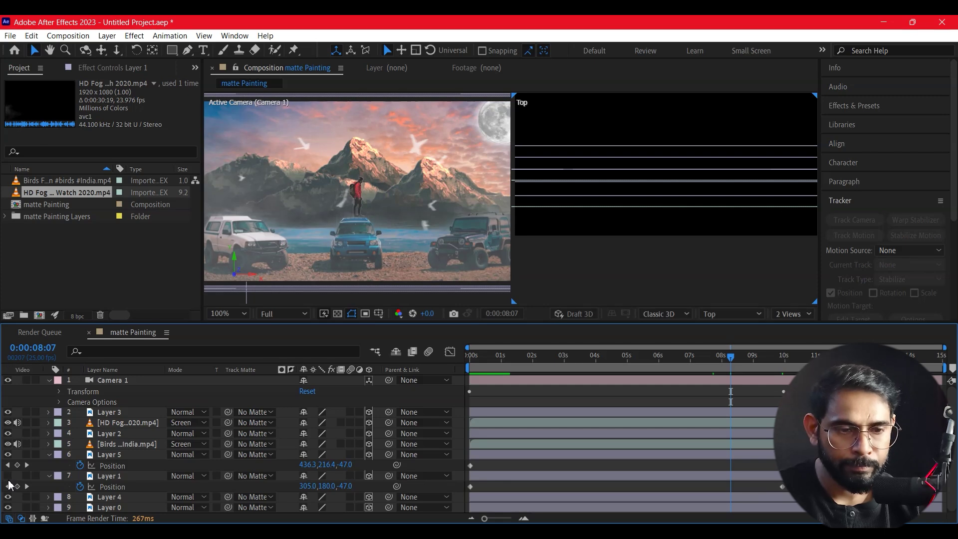
click(8, 476)
click(8, 478)
Step: Replay the drifting layers from the first frame, then switch the viewer from 2 Views to 1 View
key(space)
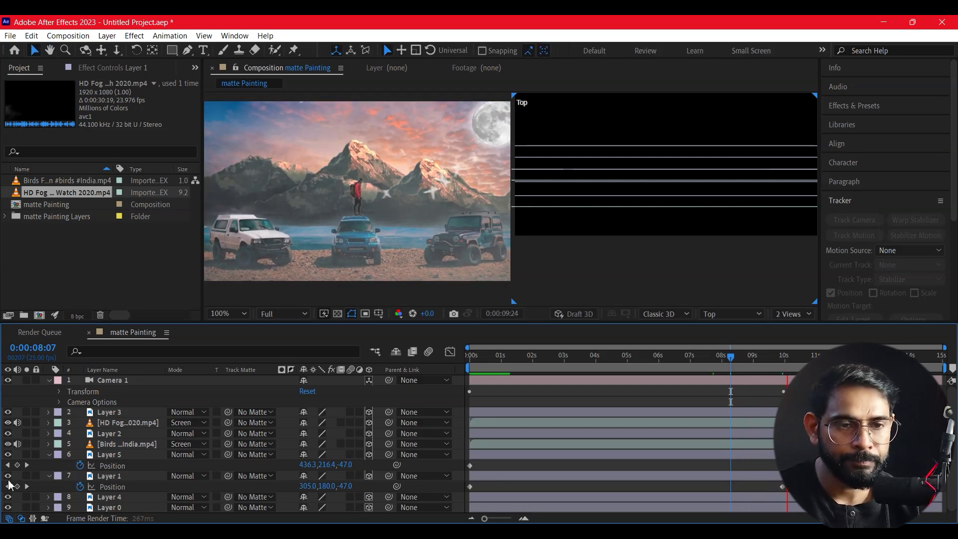
key(space)
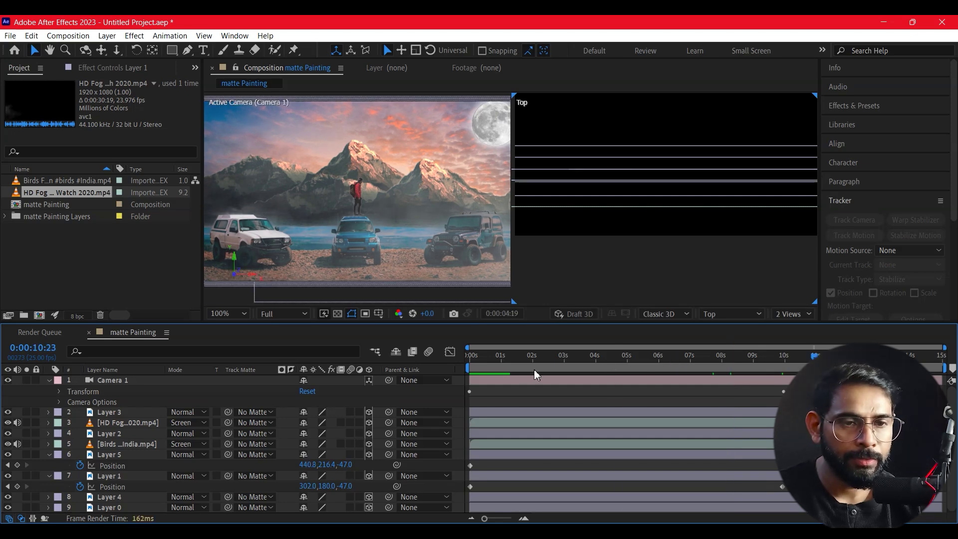
key(Home)
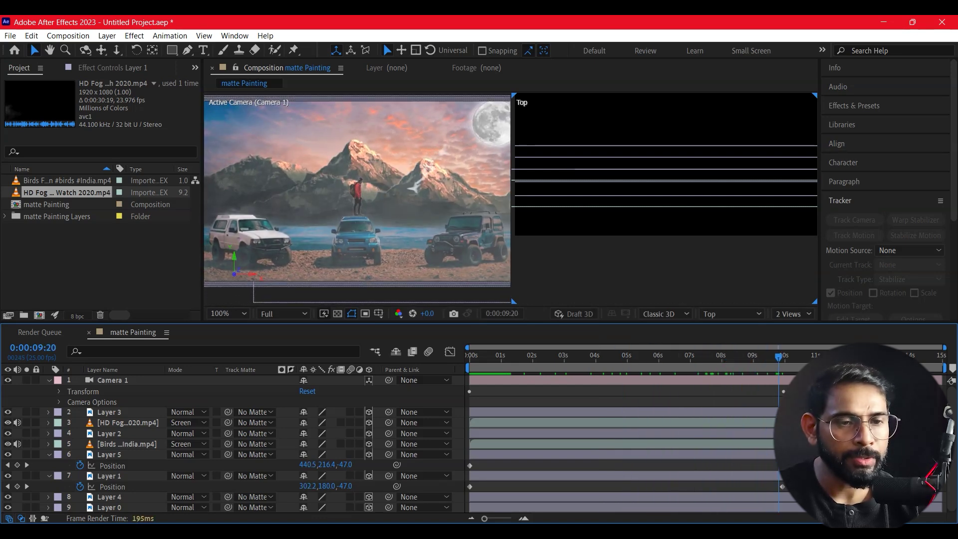
key(space)
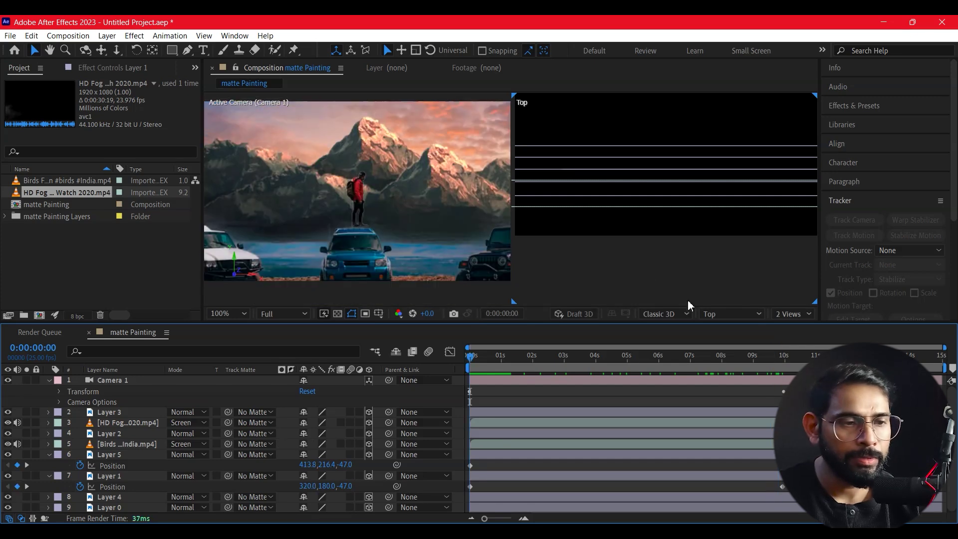
click(797, 314)
click(793, 330)
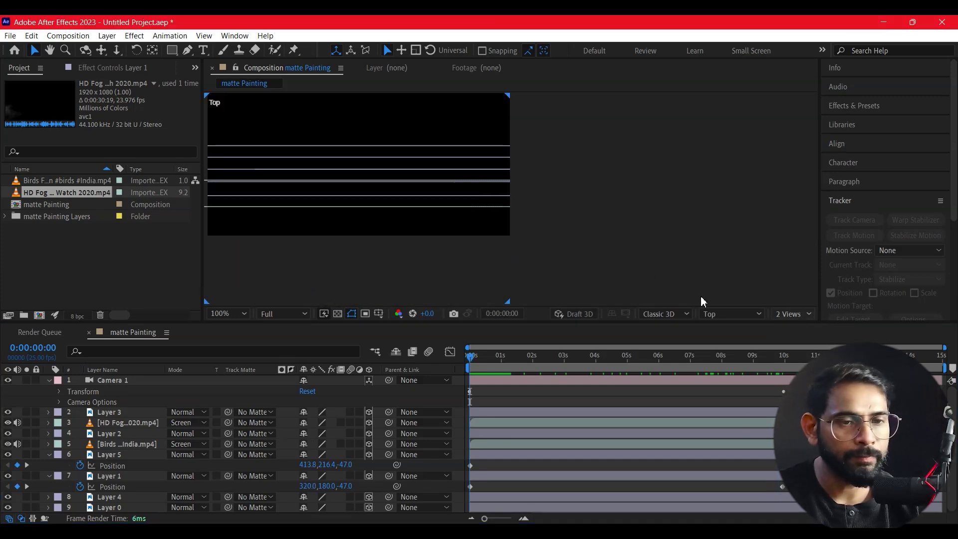
Step: Pan the composition into position in the viewer, then return to the Selection tool
key(F12)
key(h)
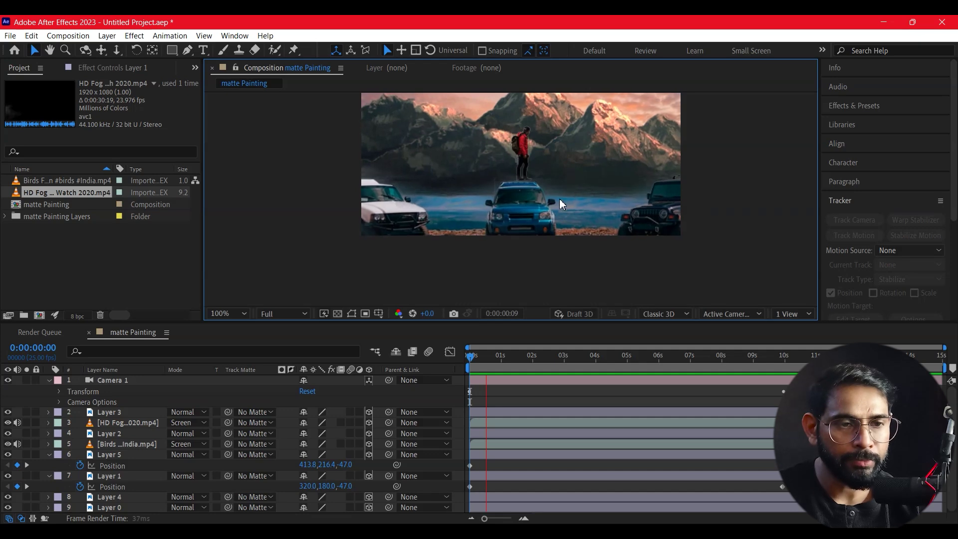
drag(558, 195, 482, 233)
key(v)
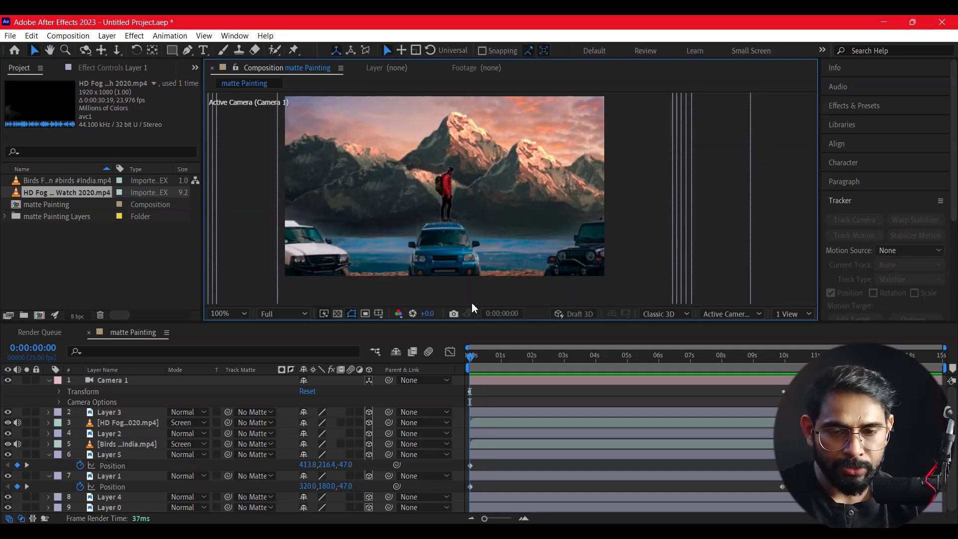
Step: Preview the finished camera push-in in a maximized Active Camera viewer at 200%, then restore the workspace
key(grave)
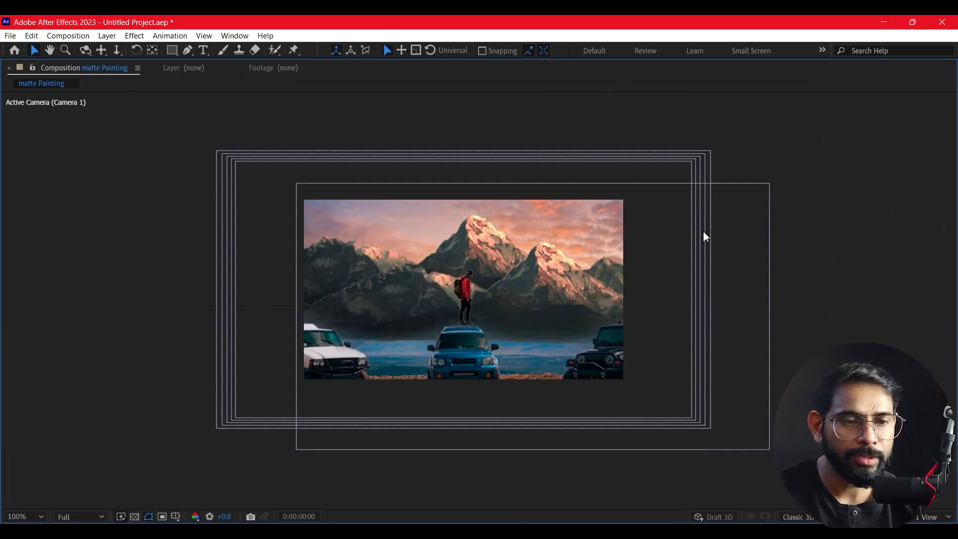
key(period)
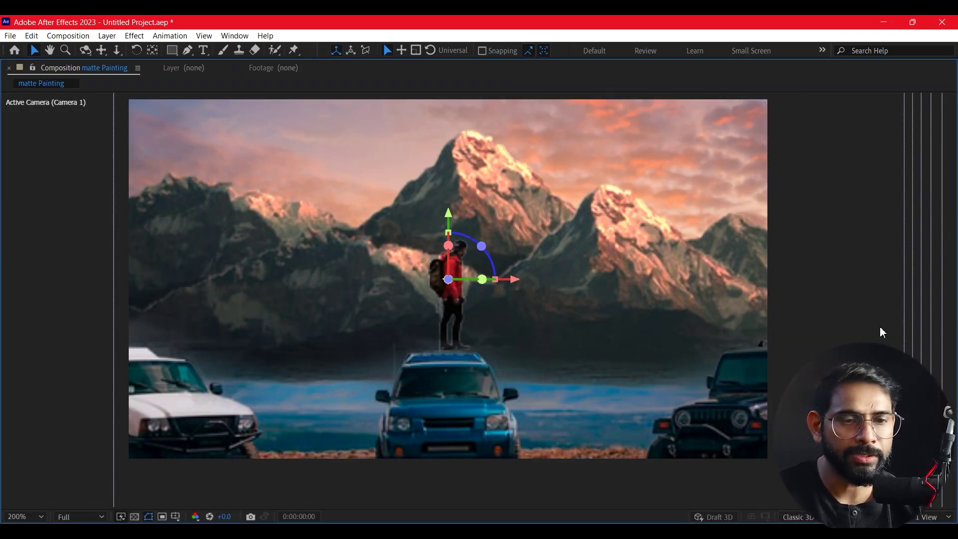
key(space)
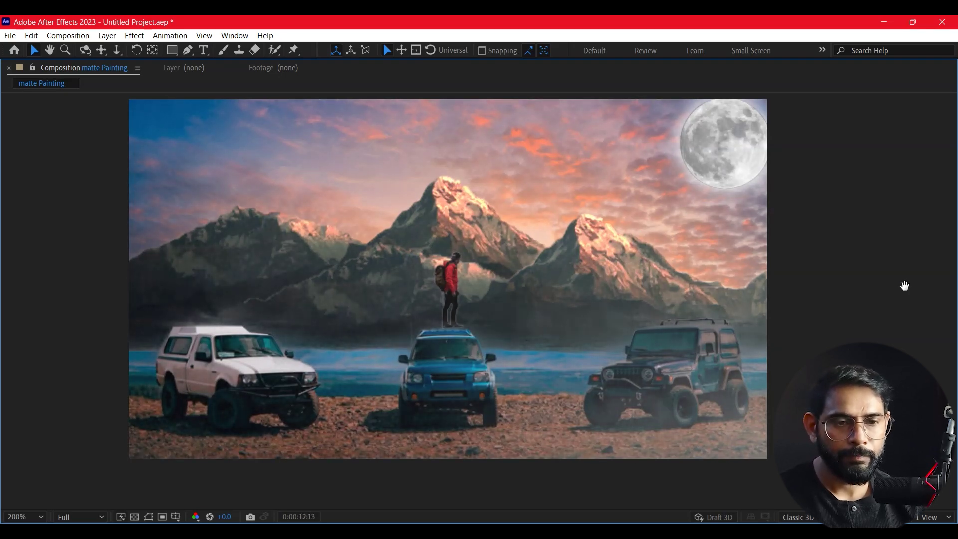
key(space)
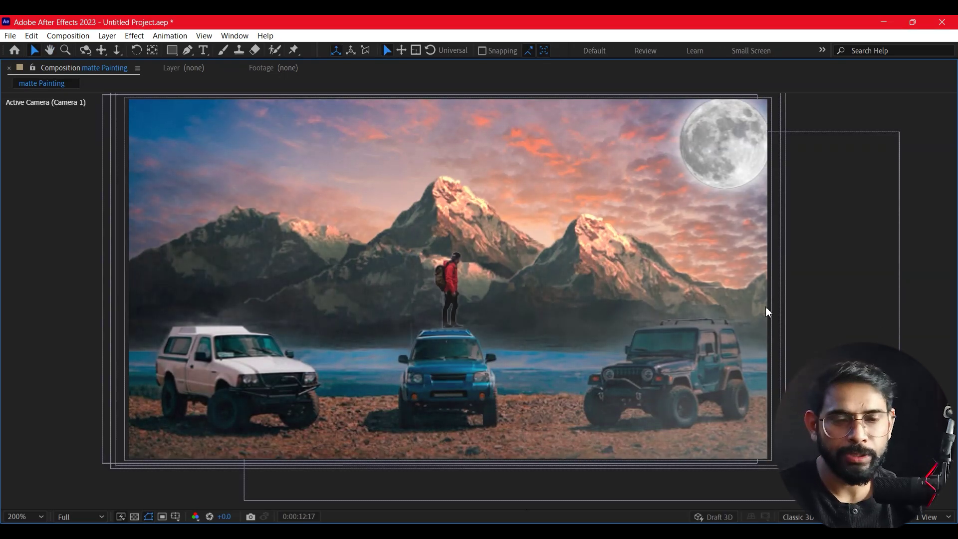
key(grave)
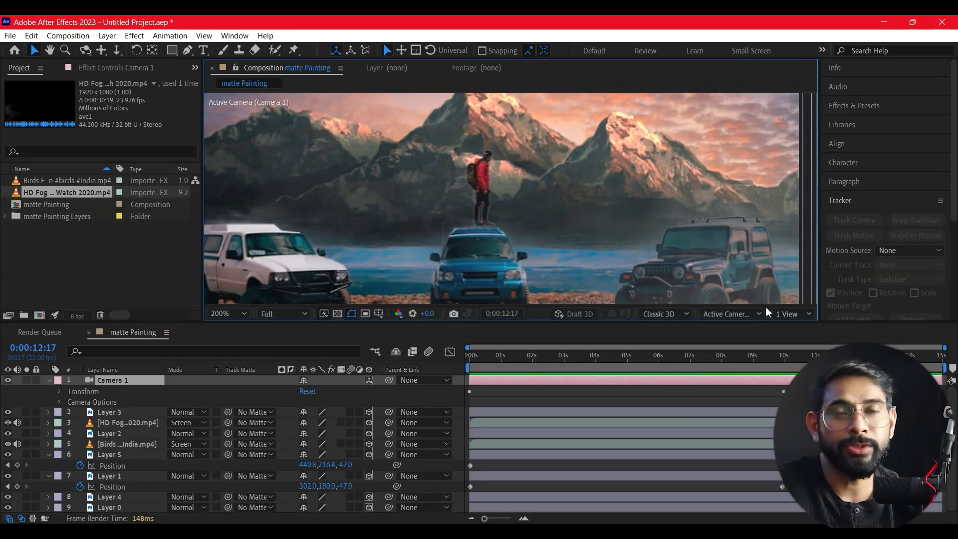